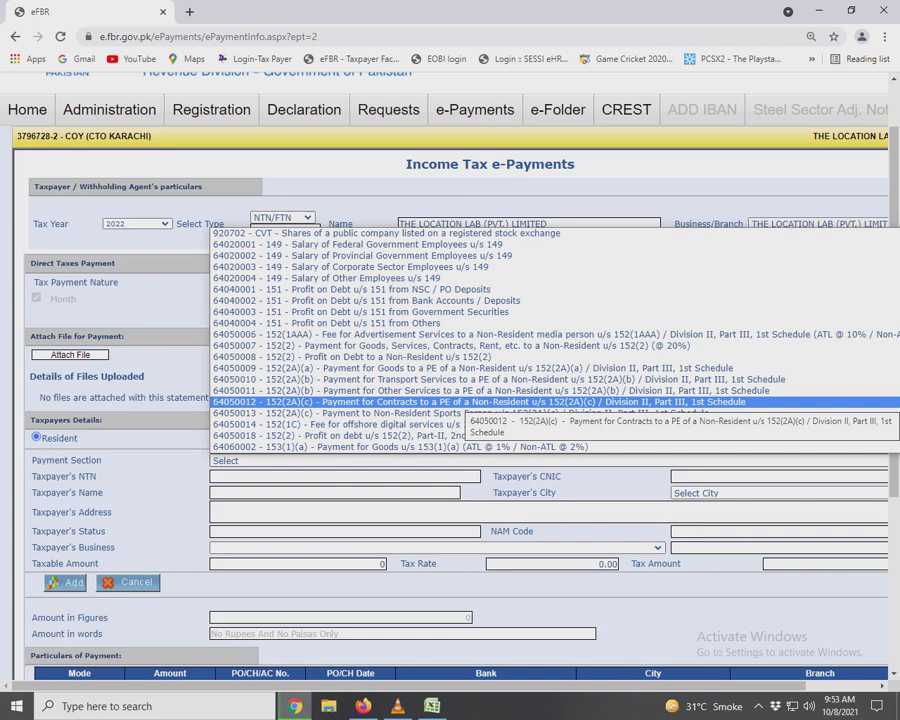
Choose payment section 64060116 - 153(1)(b) Payment for Services @8% / 12% and paste the payee's NTN.
scroll(555, 340, "down", 4)
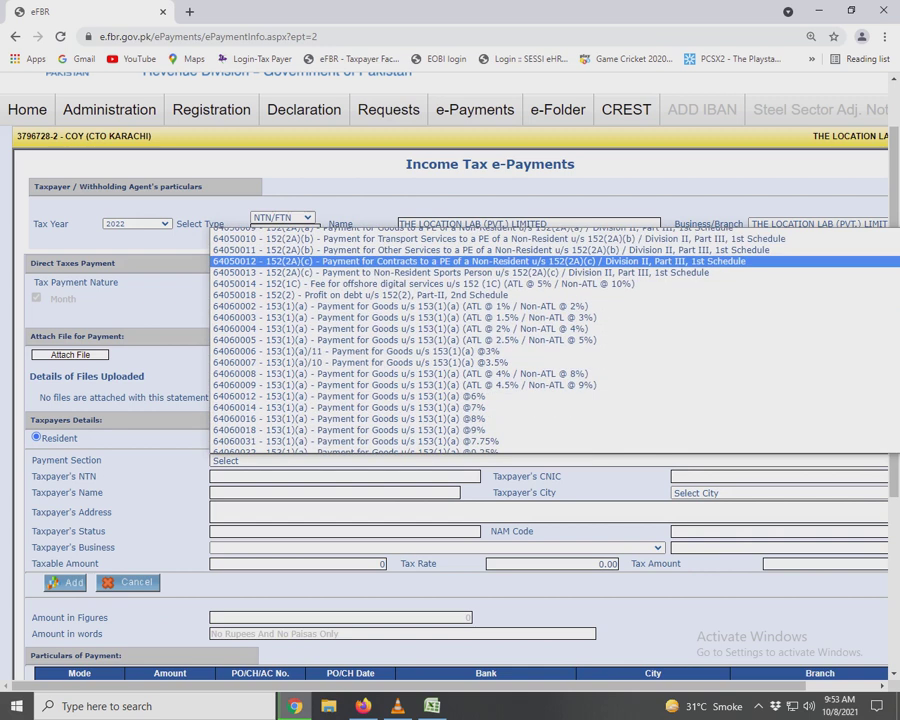
scroll(555, 340, "down", 5)
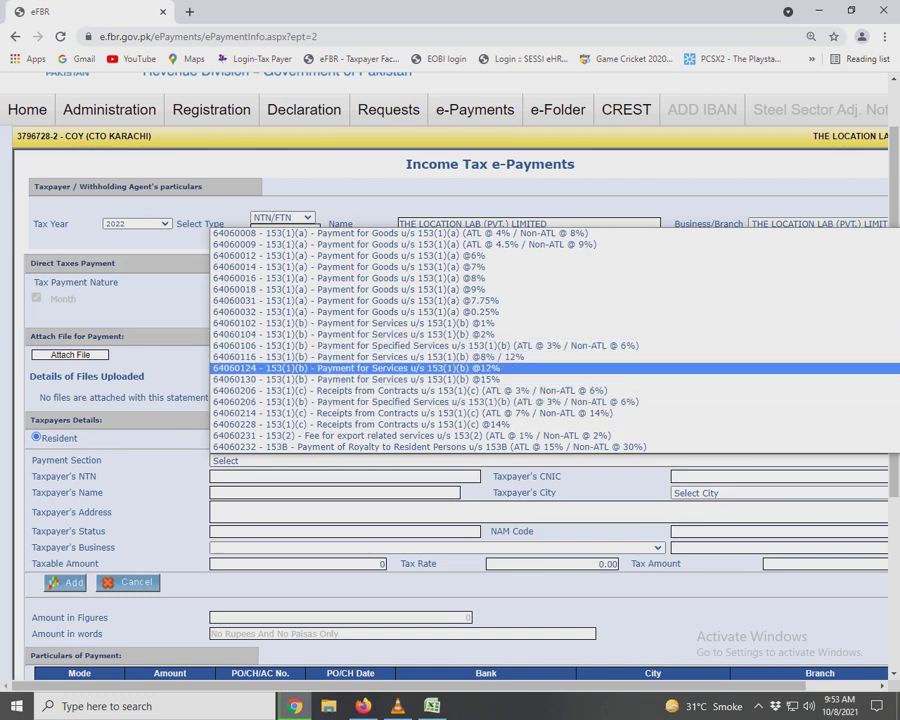
scroll(555, 367, "down", 4)
scroll(555, 357, "up", 4)
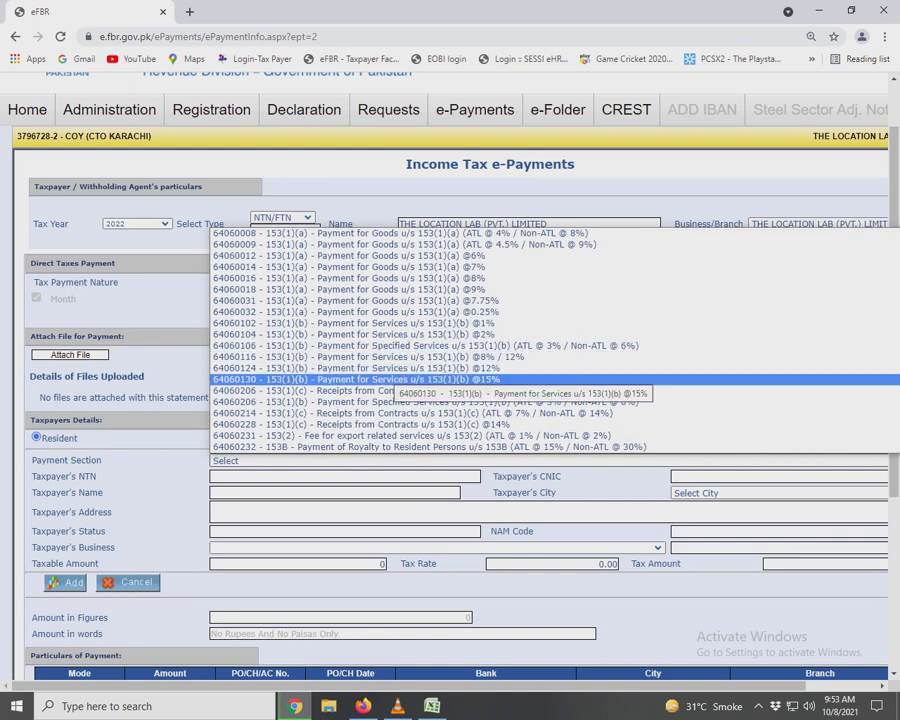
left_click(390, 357)
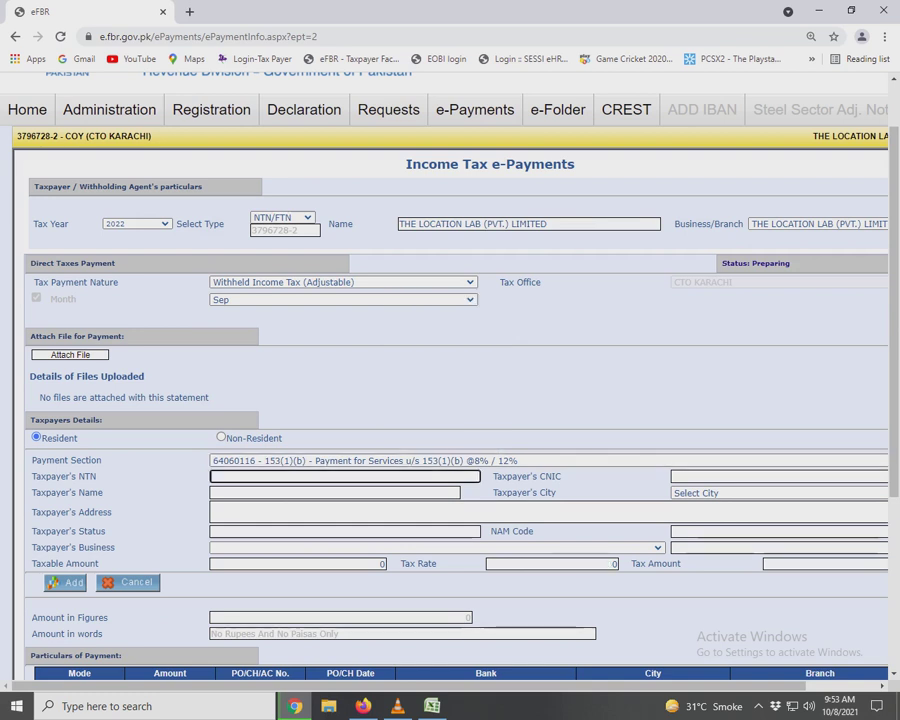
Load the first payee's details and paste taxable amount 171,111 from Excel.
key("Tab")
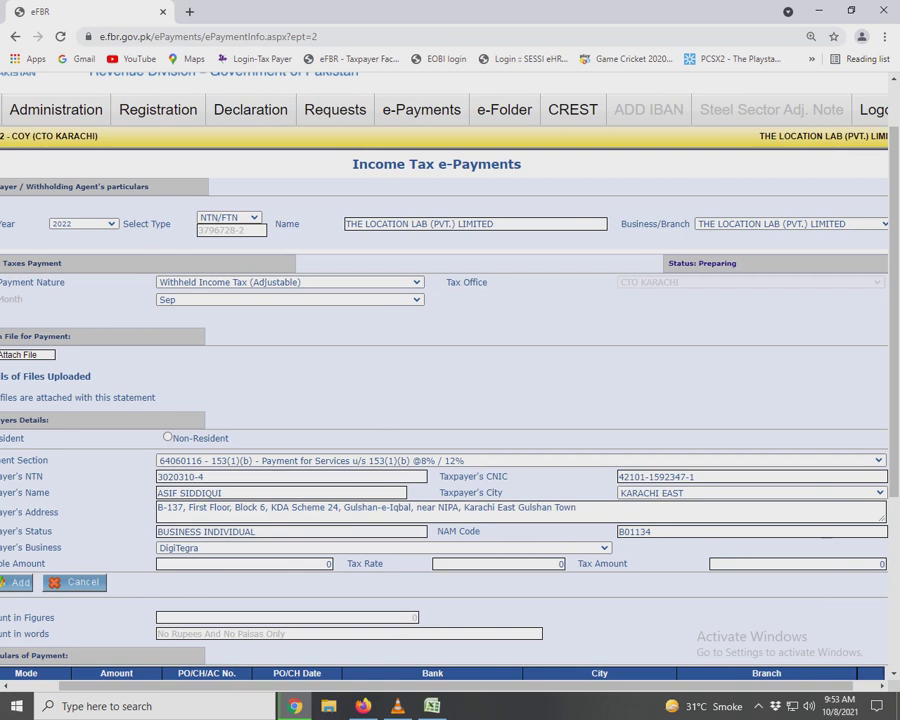
scroll(450, 380, "down", 5)
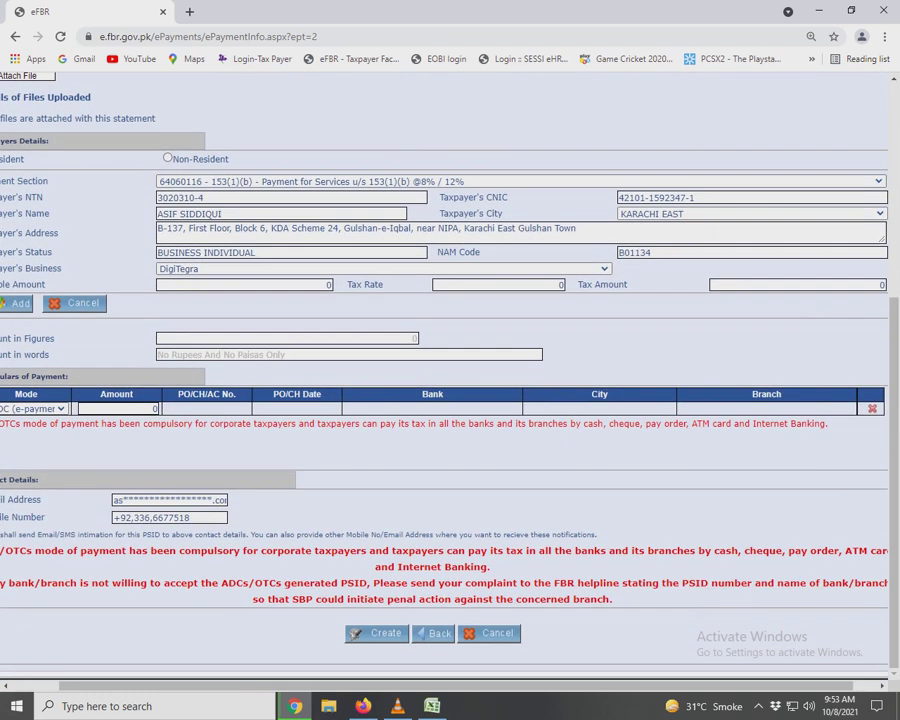
left_click(245, 285)
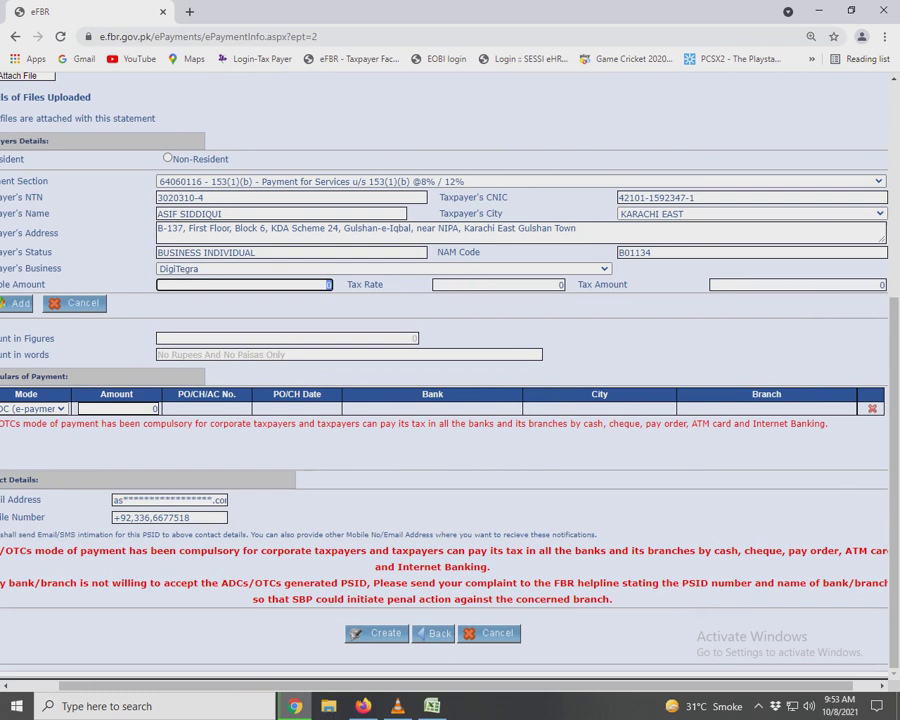
key("alt+Tab")
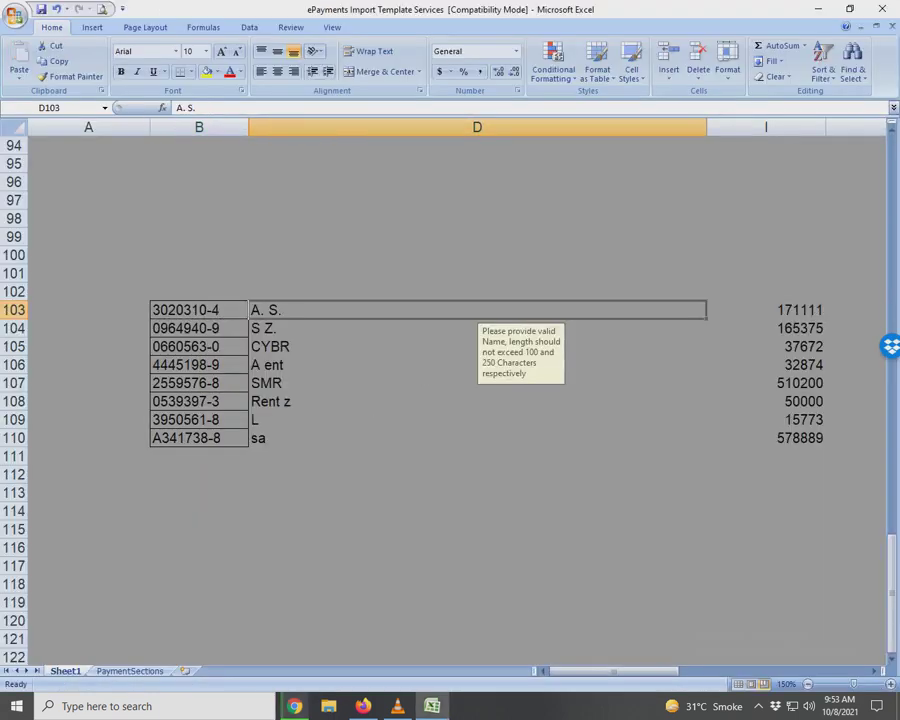
key("Right")
key("ctrl+c")
key("alt+Tab")
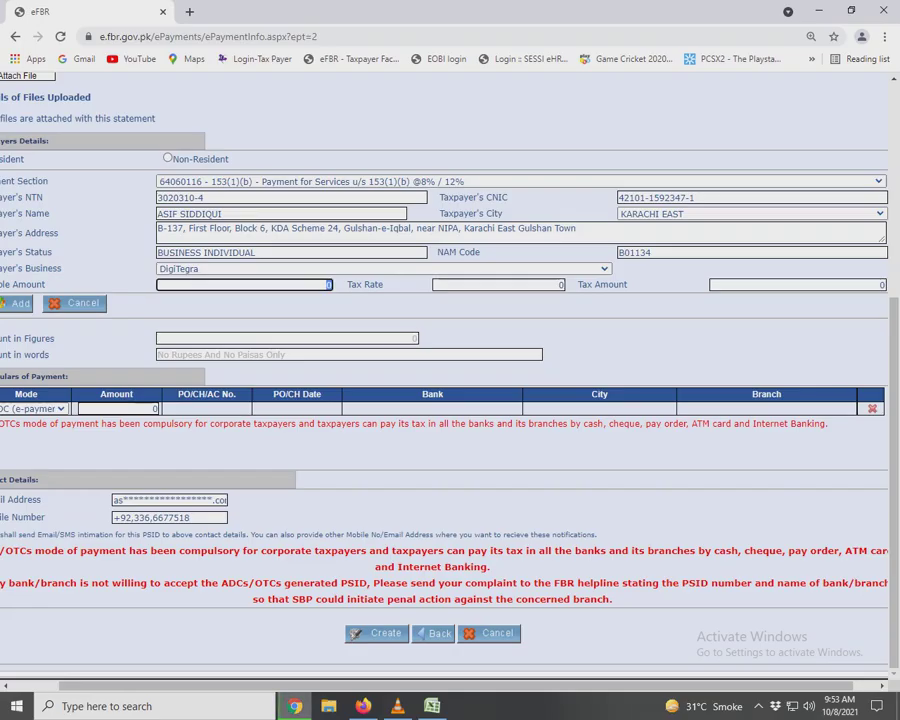
key("ctrl+v")
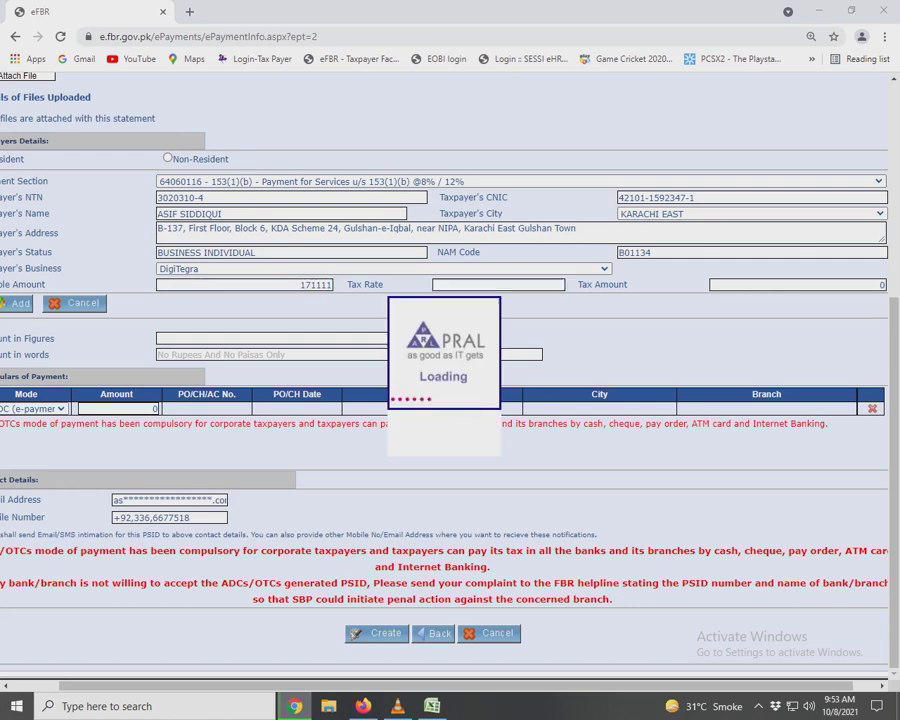
Enter tax amount 17,111 from Excel and add the first payee to the list.
key("alt+Tab")
key("Right")
key("ctrl+c")
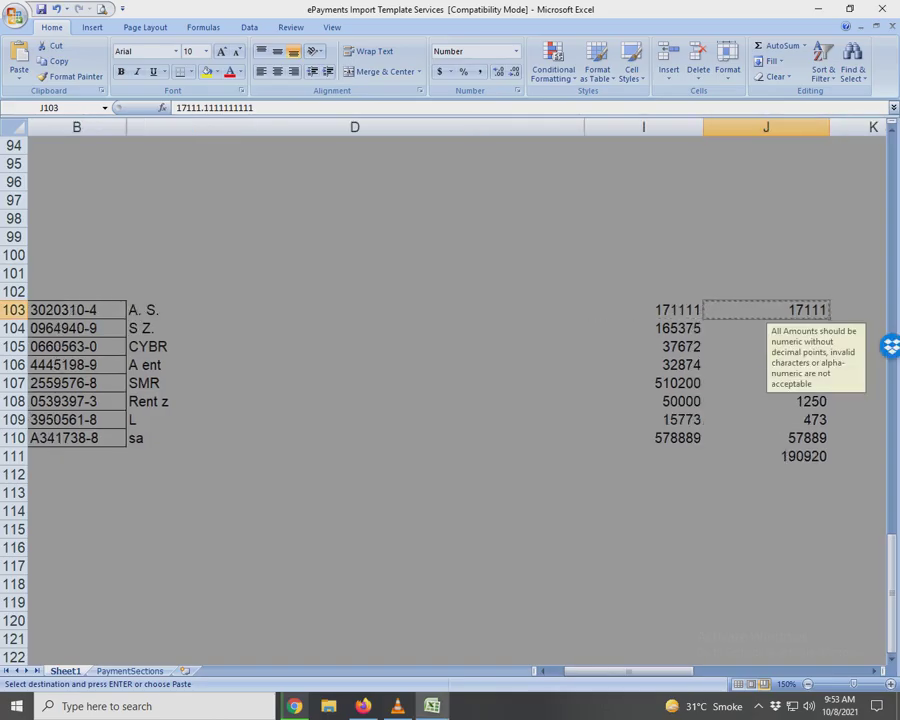
key("alt+Tab")
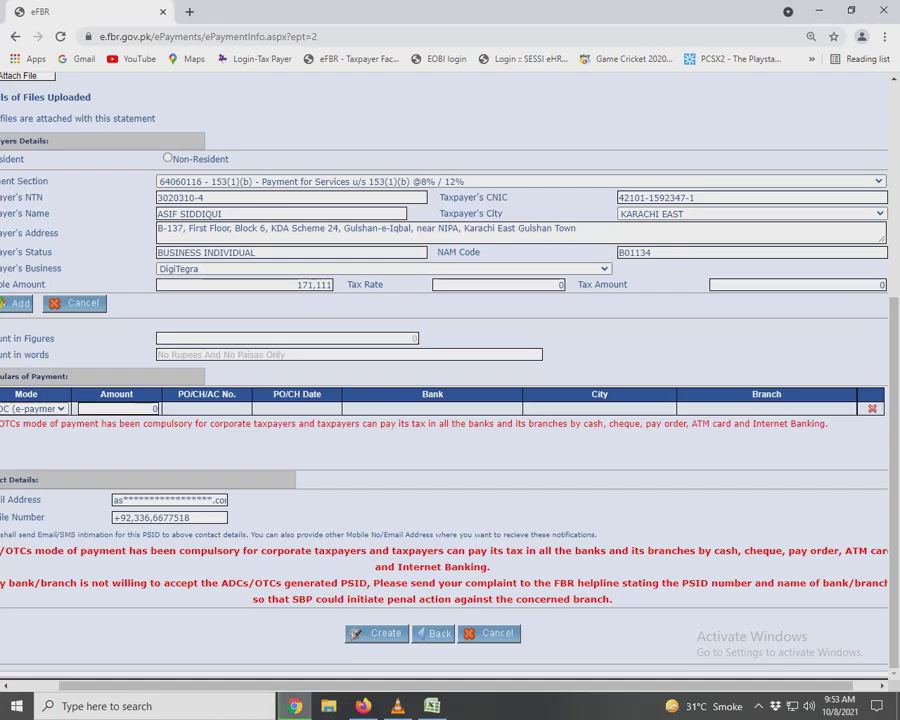
left_click(797, 285)
left_click(33, 408)
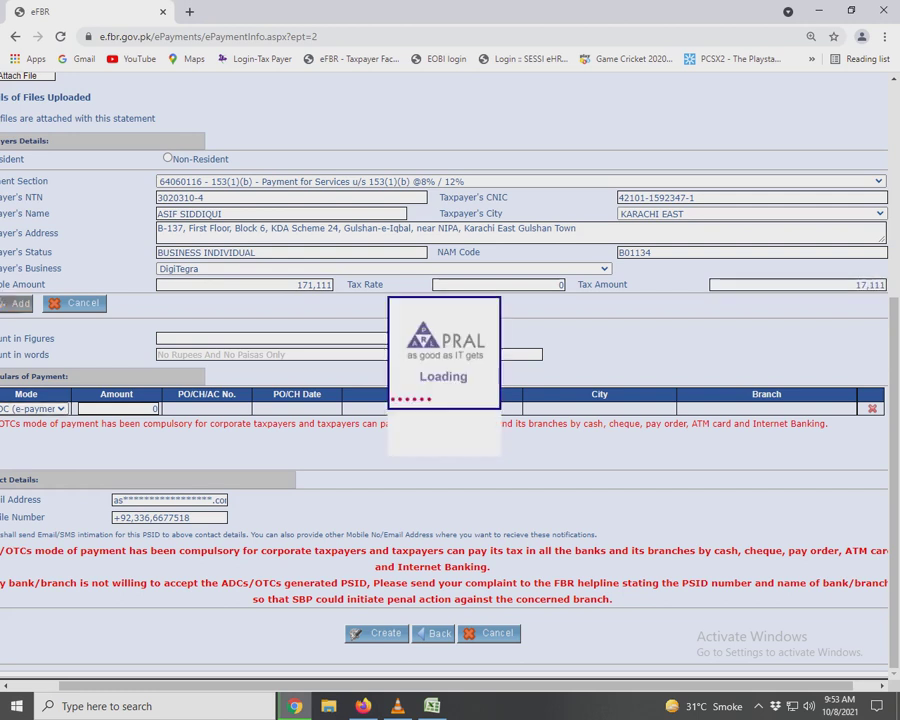
Bold the first payee's amounts in Excel as done and copy the second payee's NTN.
key("alt+Tab")
key("shift+Left")
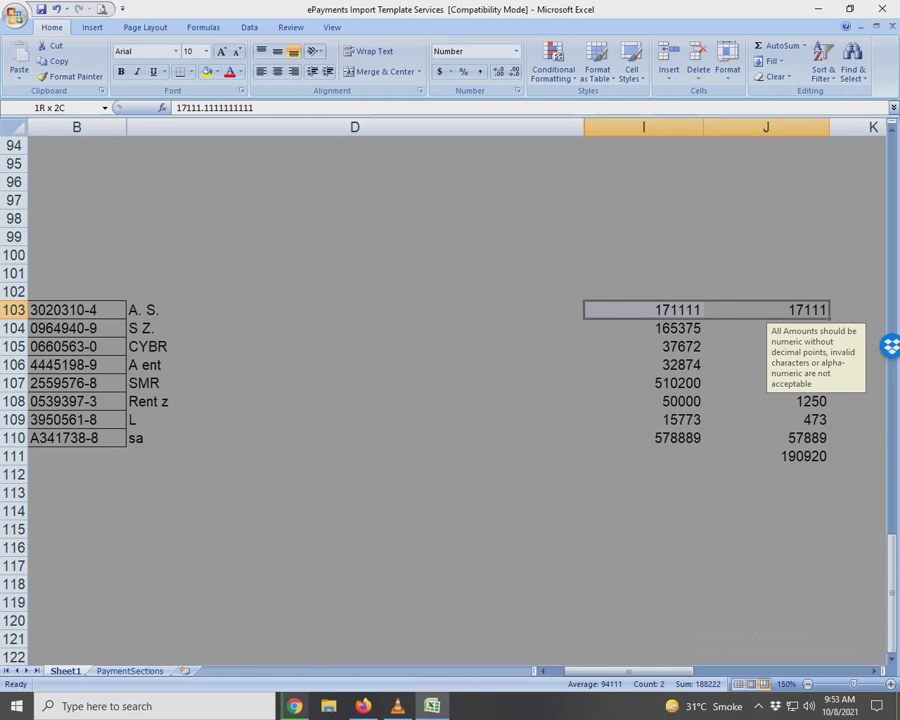
key("ctrl+b")
left_click(355, 310)
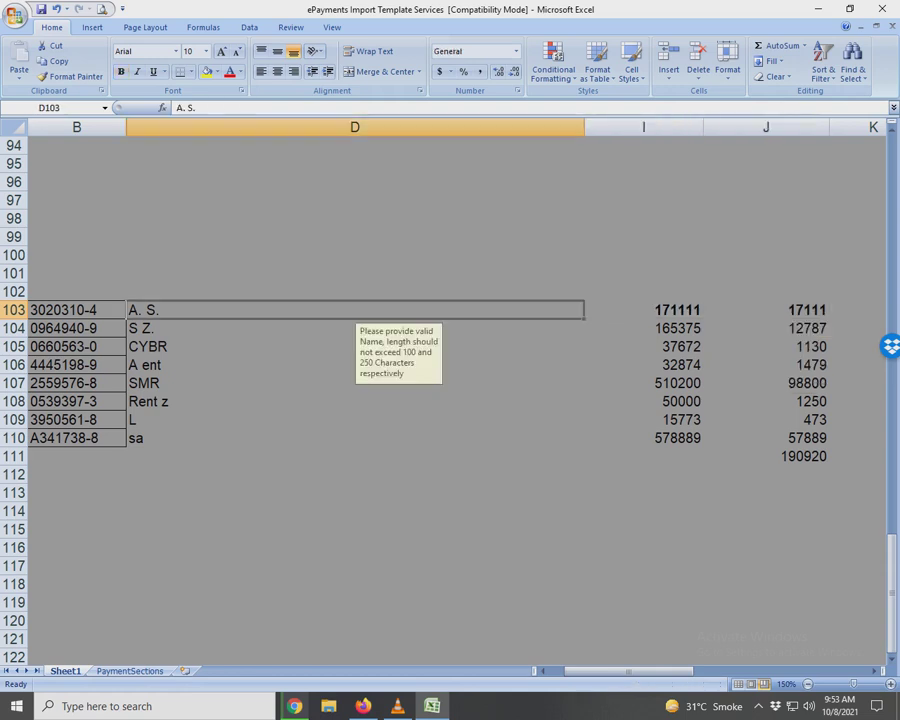
left_click(355, 328)
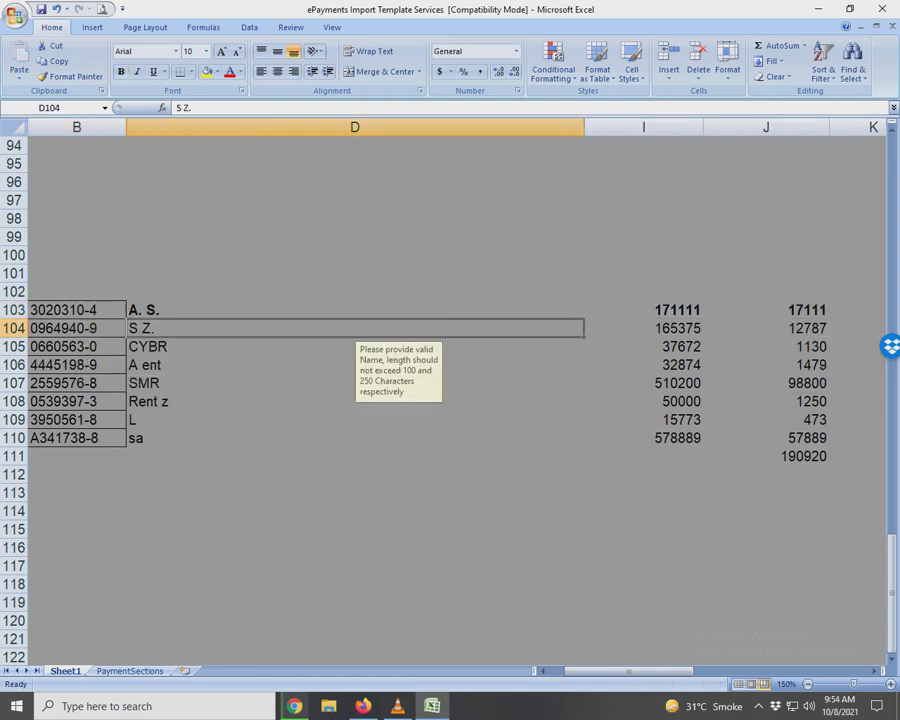
left_click(76, 328)
key("ctrl+c")
key("alt+Tab")
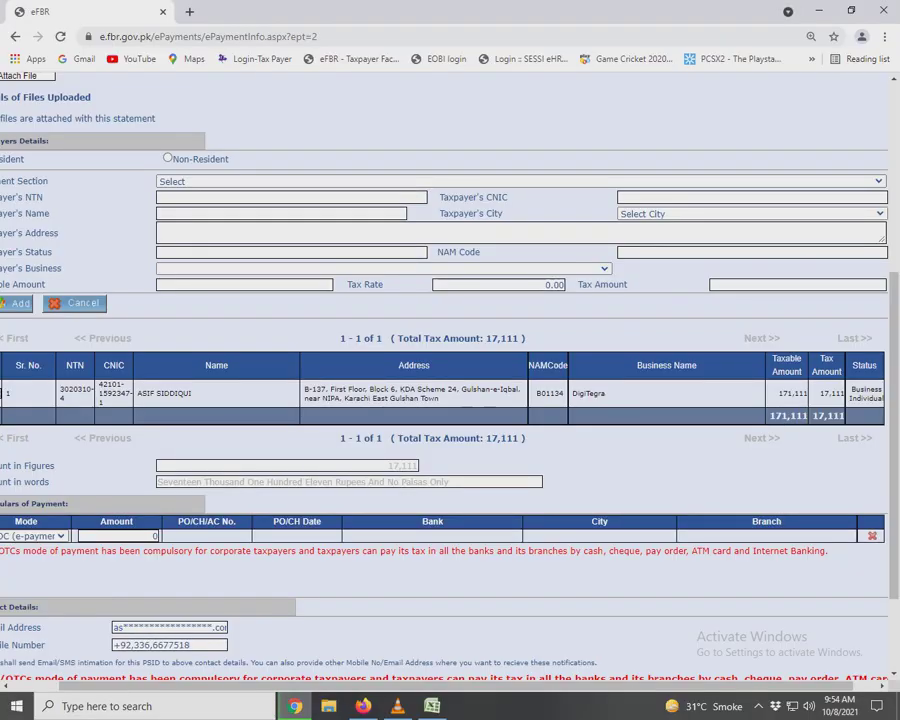
Choose the 155 Rent of Property section and enter the second payee's NTN.
left_click(520, 181)
scroll(528, 300, "down", 2)
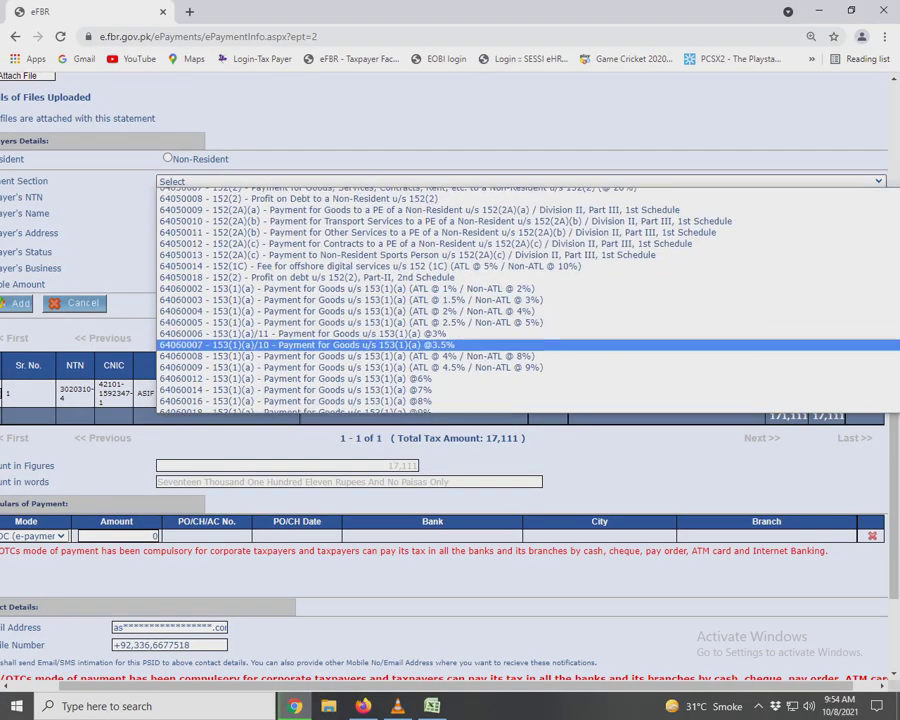
scroll(528, 300, "down", 5)
scroll(528, 300, "up", 2)
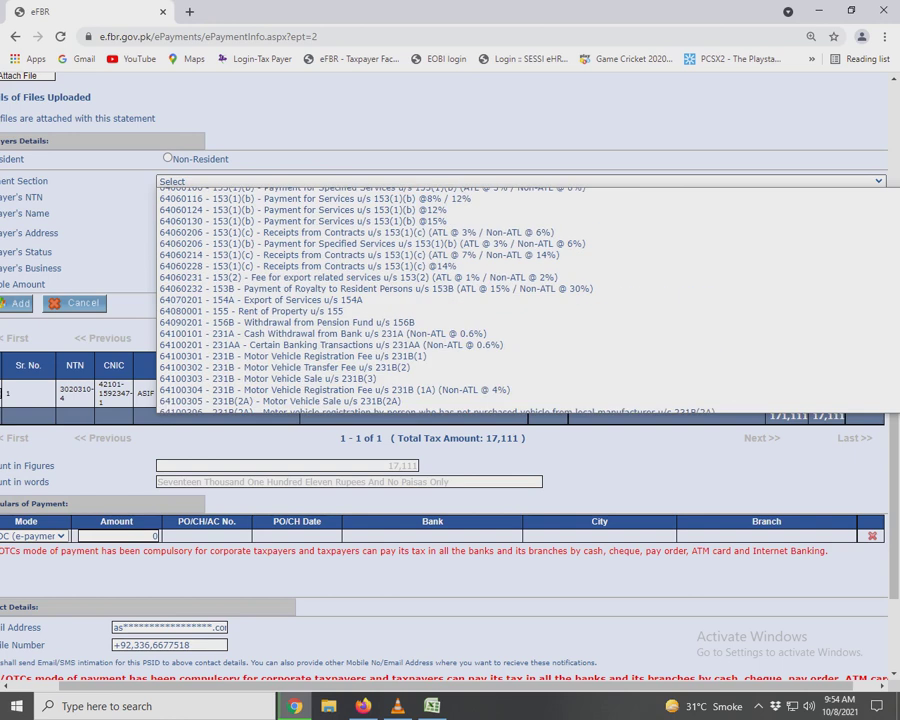
left_click(260, 311)
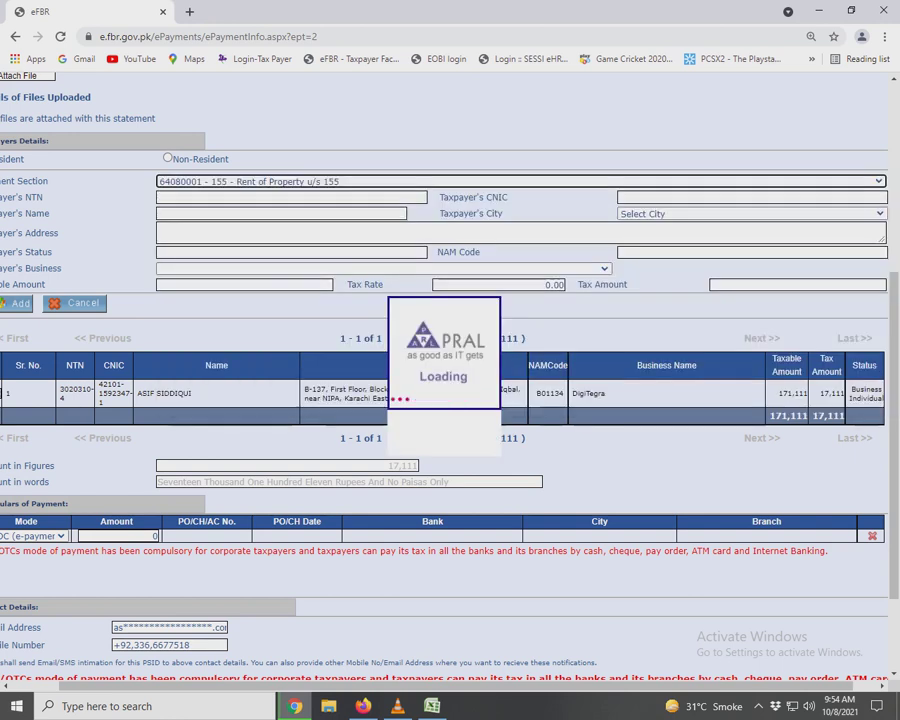
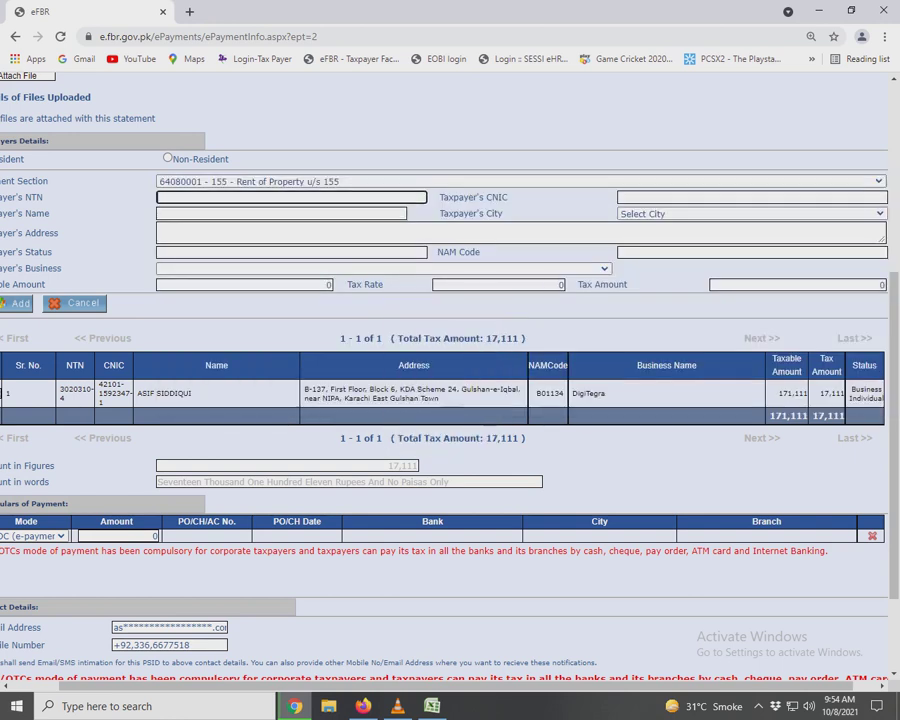
key("Tab")
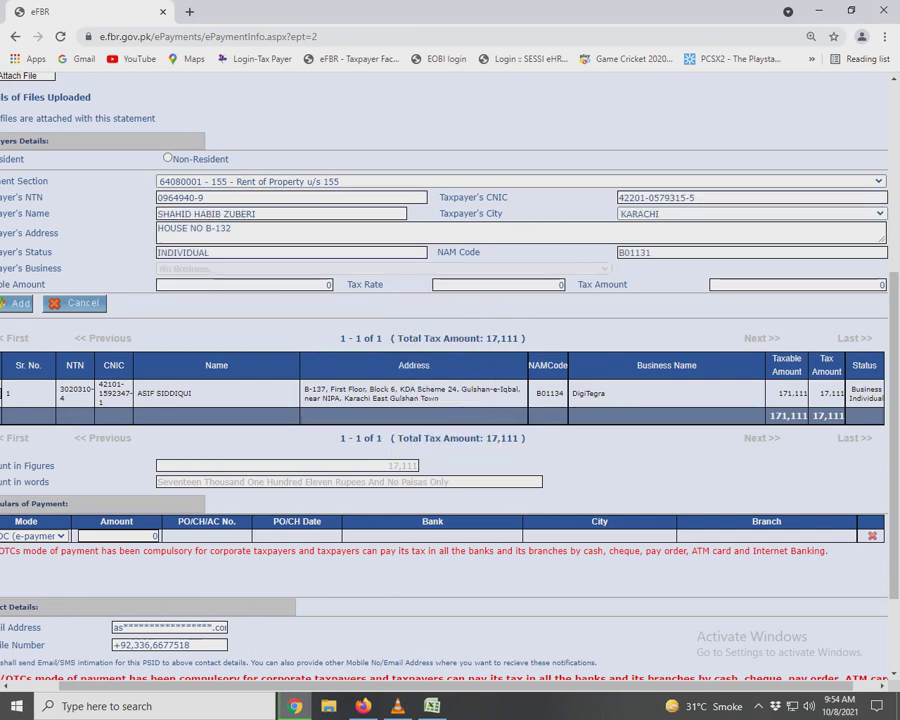
Paste taxable amount 165,375 and add the second payee with tax 12,787.
key("alt+Tab")
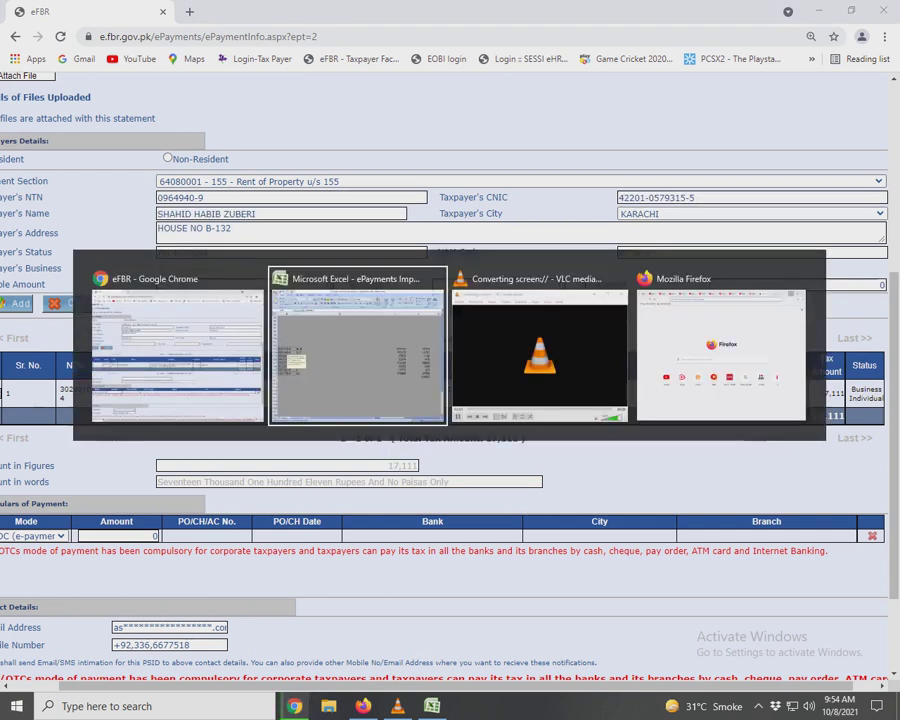
left_click(643, 328)
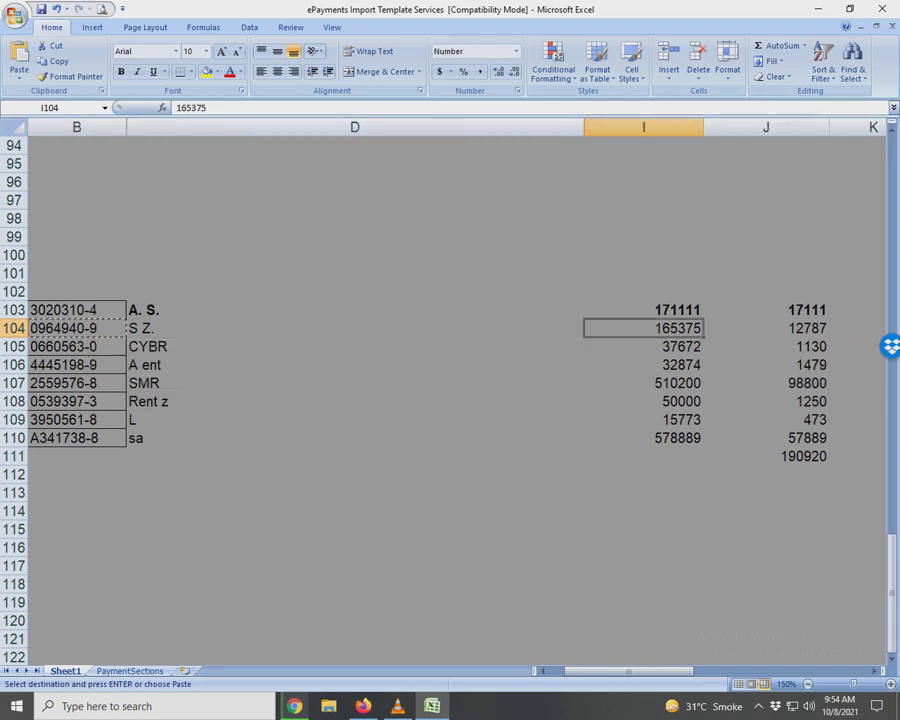
key("alt+Tab")
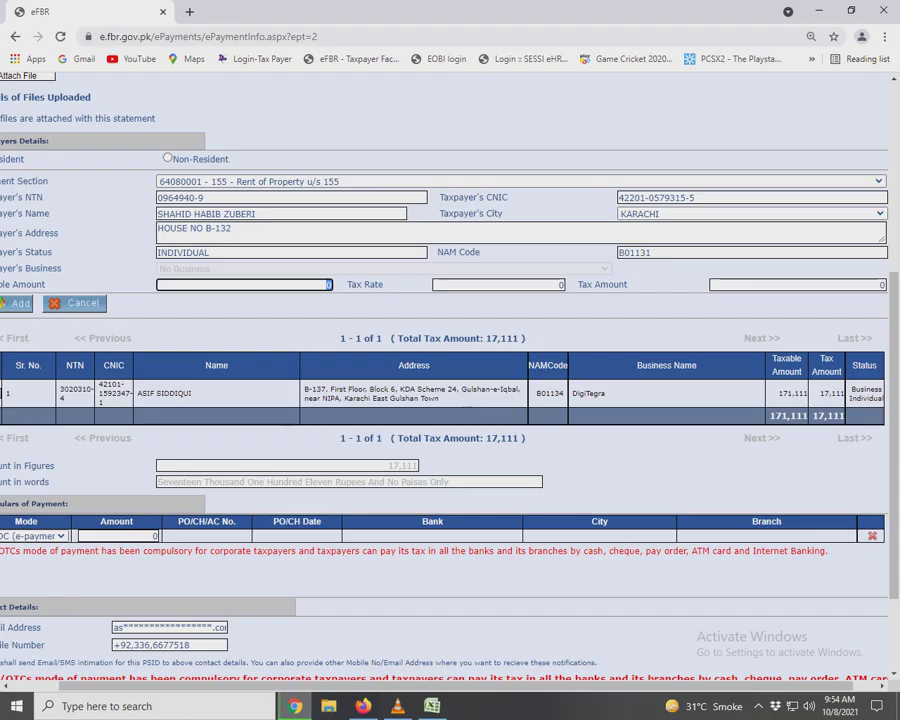
key("ctrl+v")
key("alt+Tab")
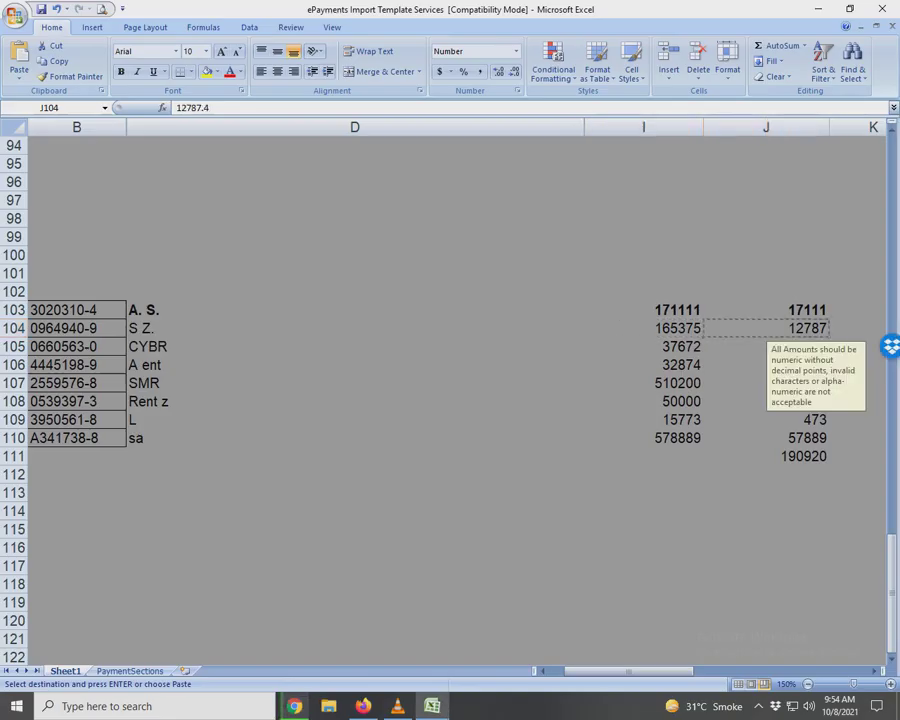
key("alt+Tab")
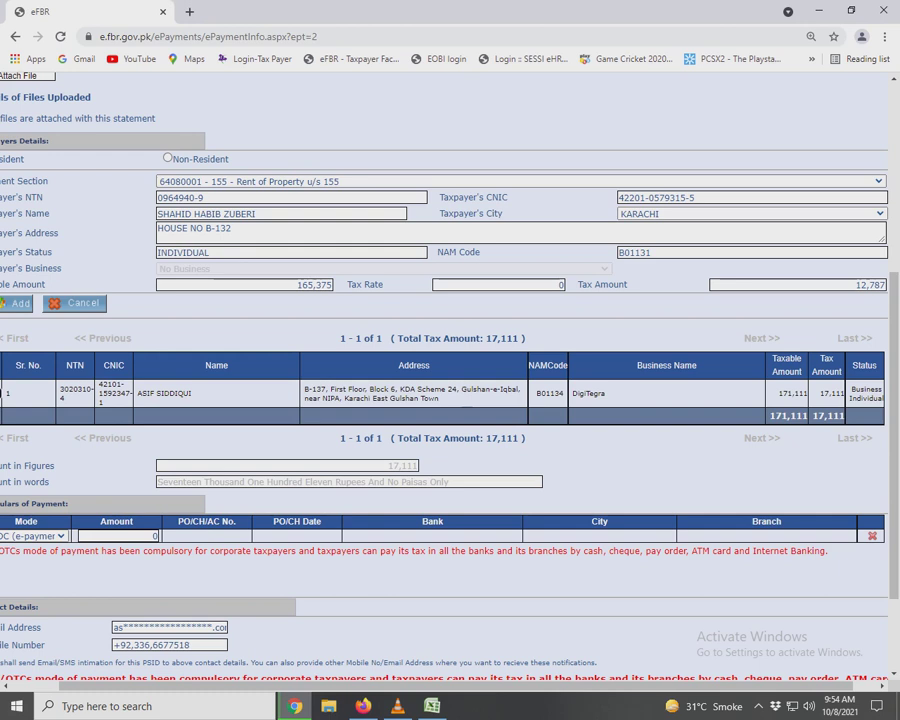
key("Return")
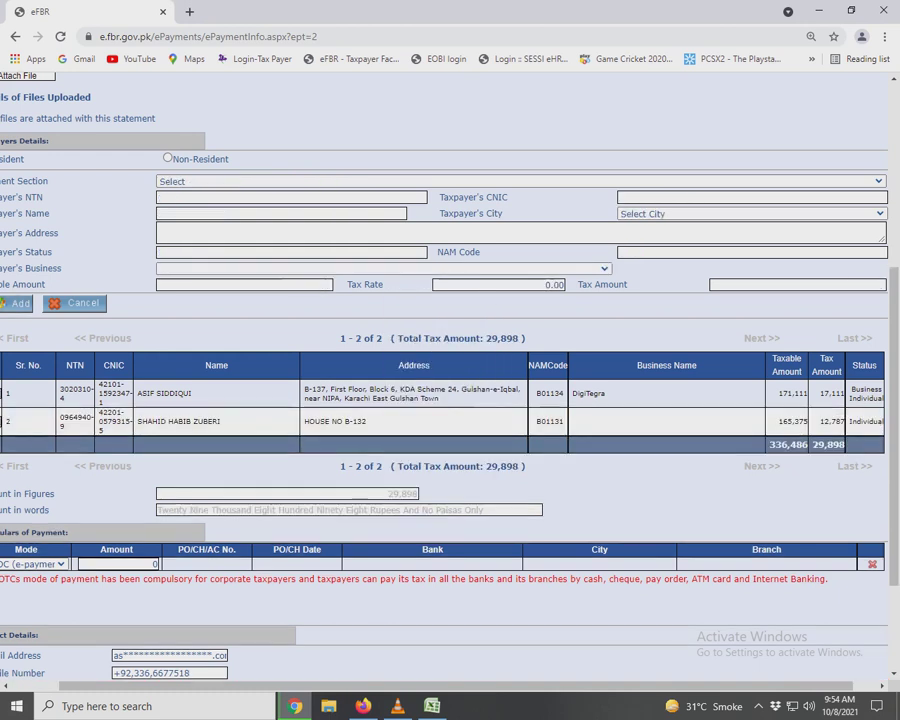
Bold row 104's amounts in Excel as done and copy the third payee's NTN.
key("alt+Tab")
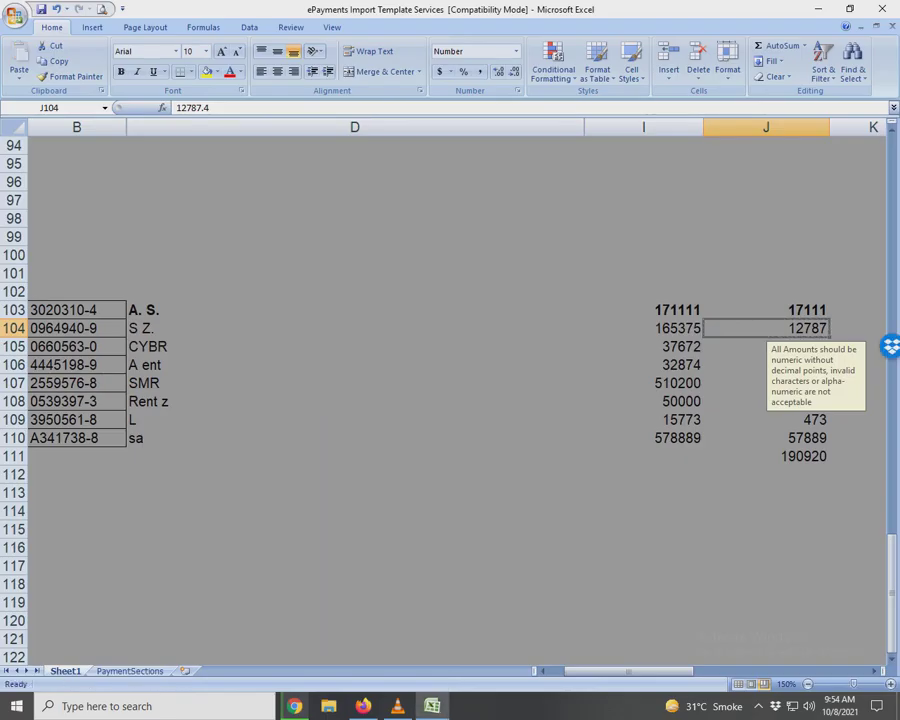
key("shift+Left")
key("ctrl+b")
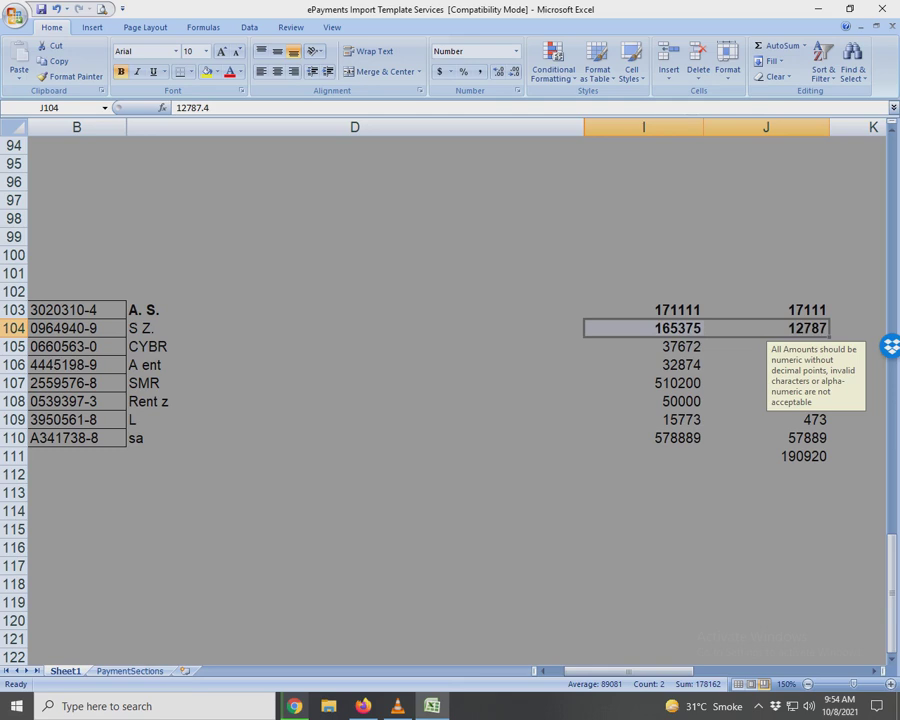
left_click(643, 346)
left_click(76, 346)
key("ctrl+c")
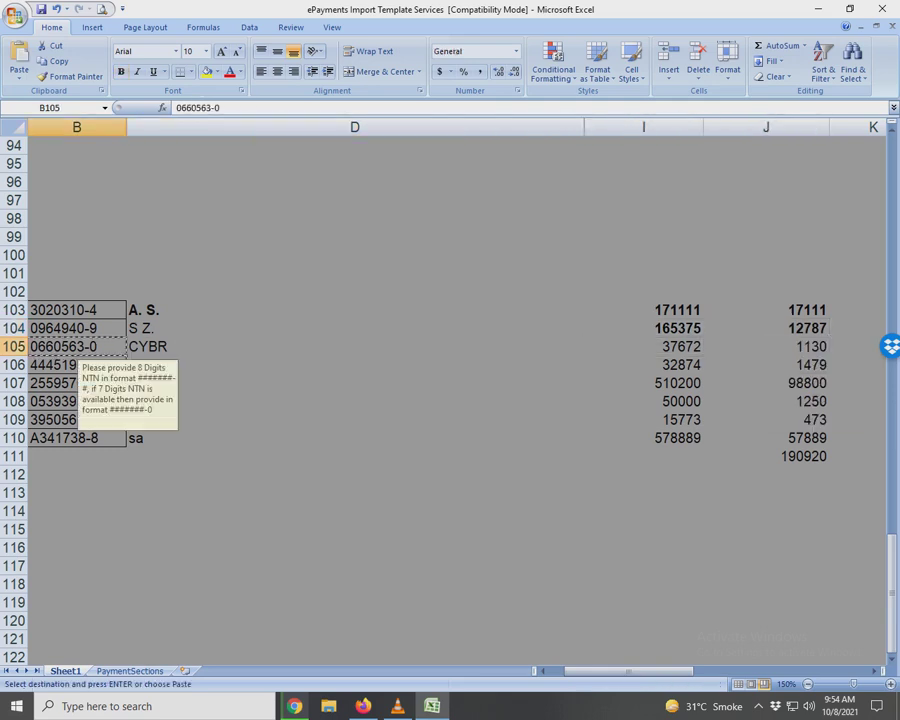
key("alt+Tab")
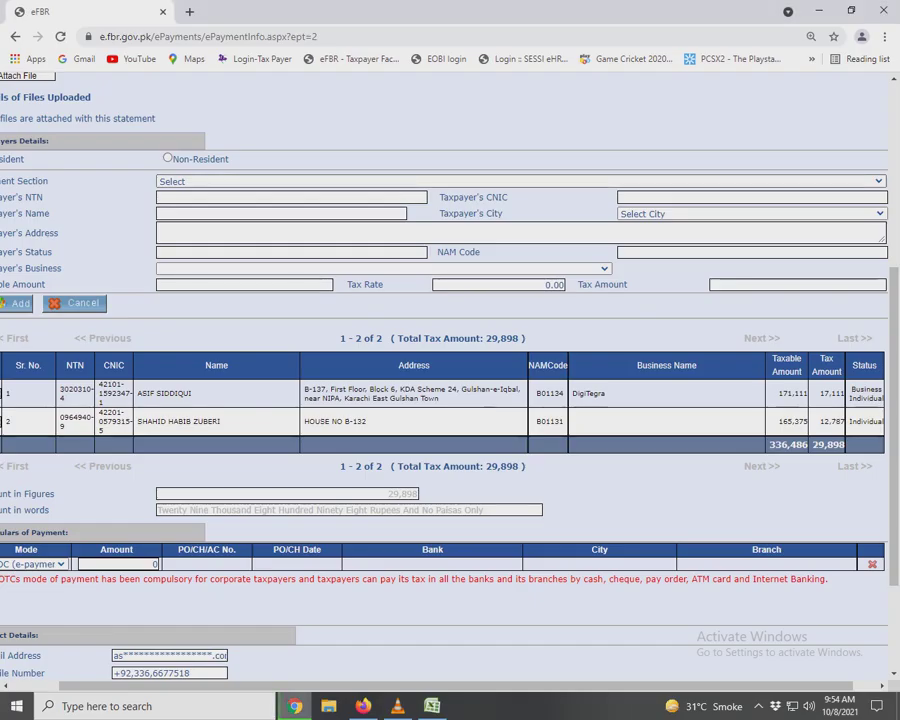
Choose section 64060106 for specified services and enter the third payee's NTN.
left_click(520, 181)
scroll(520, 300, "down", 3)
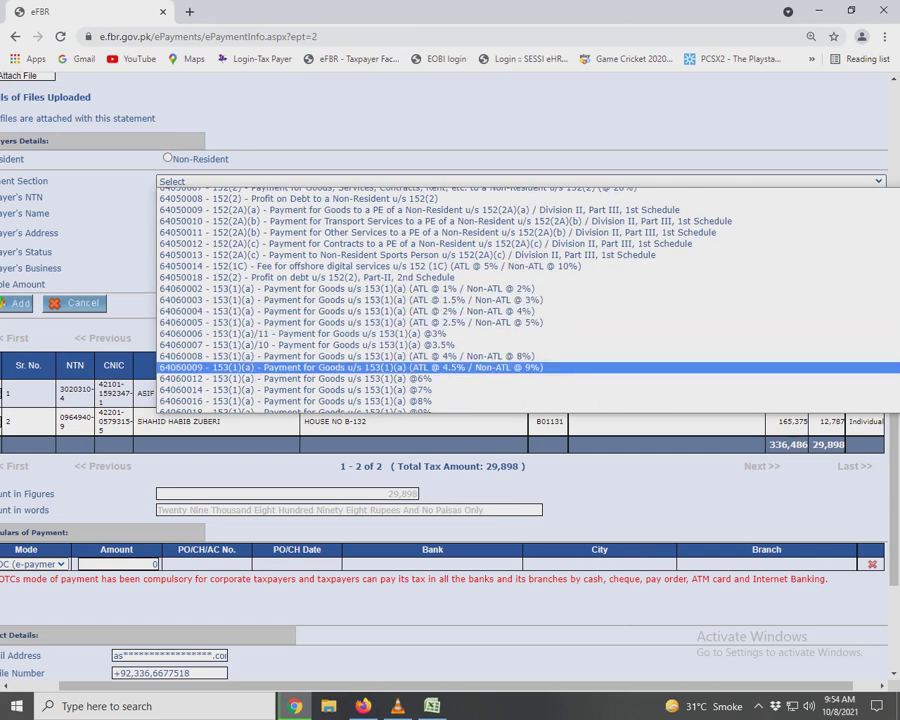
scroll(400, 366, "down", 4)
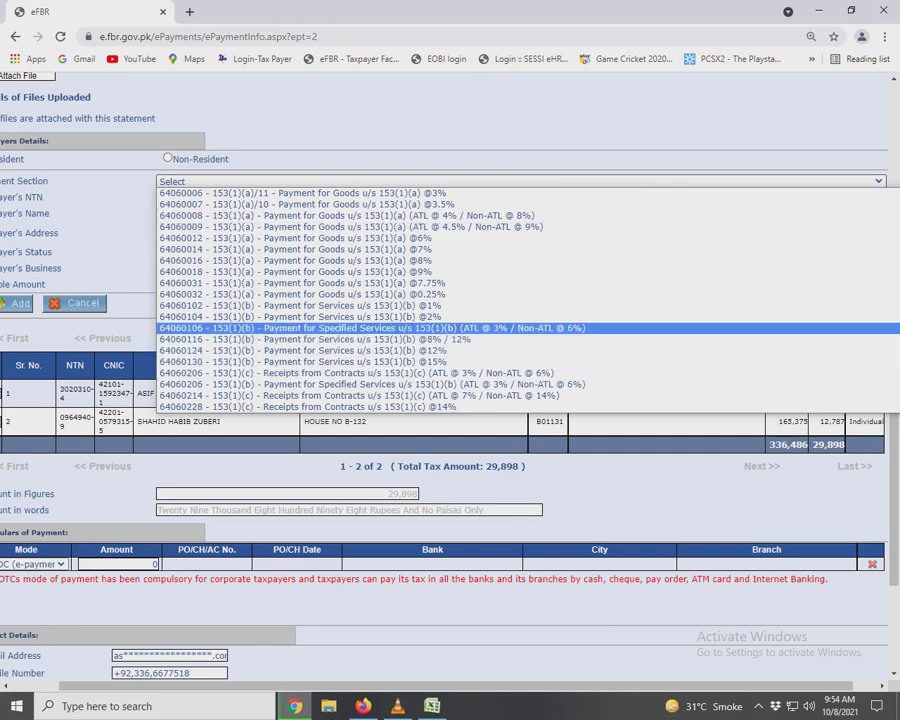
key("Return")
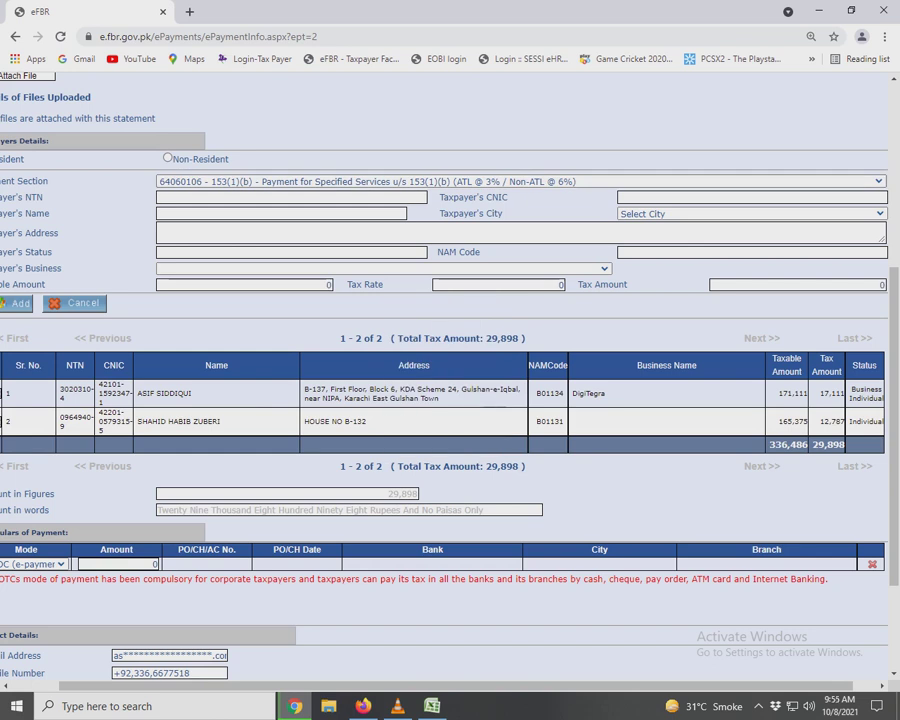
left_click(290, 197)
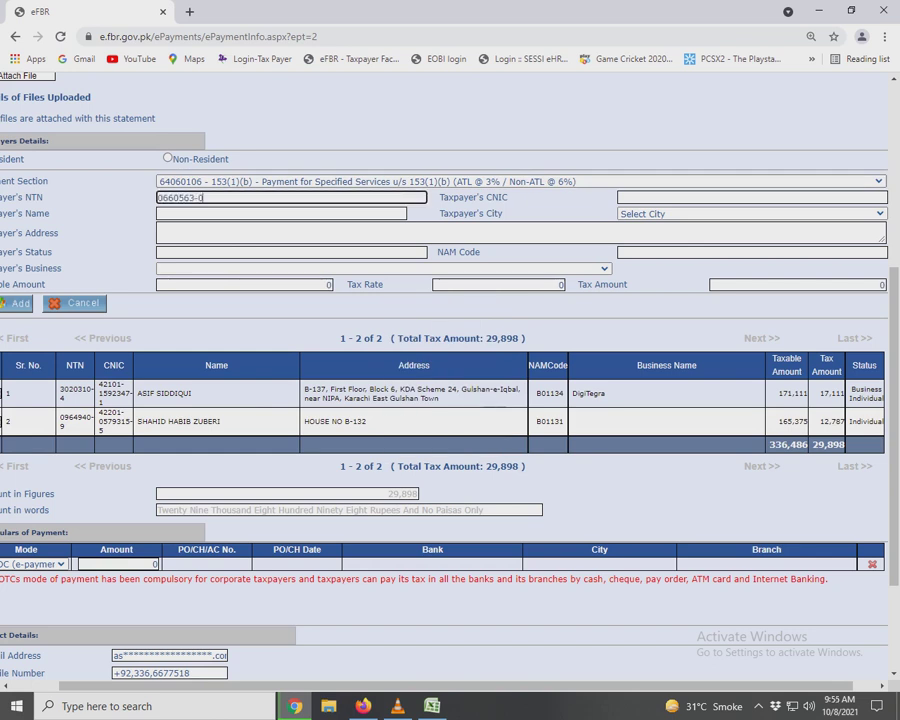
key("Tab")
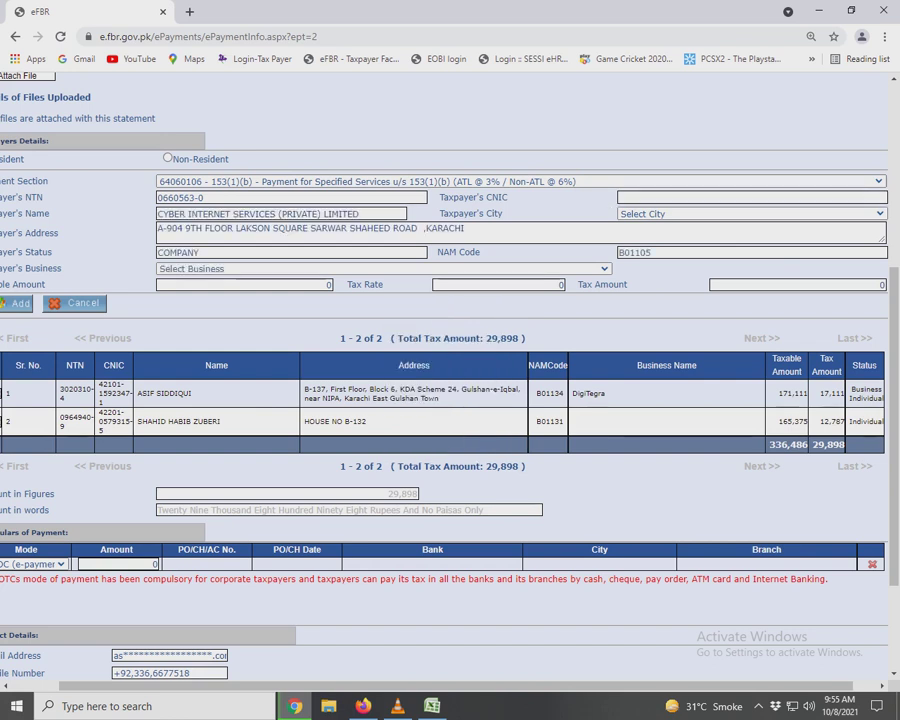
Set the city to KARACHI and the business to M/S CYBER INTERNET SERVICES (PVT) LTD.
key("alt+Down")
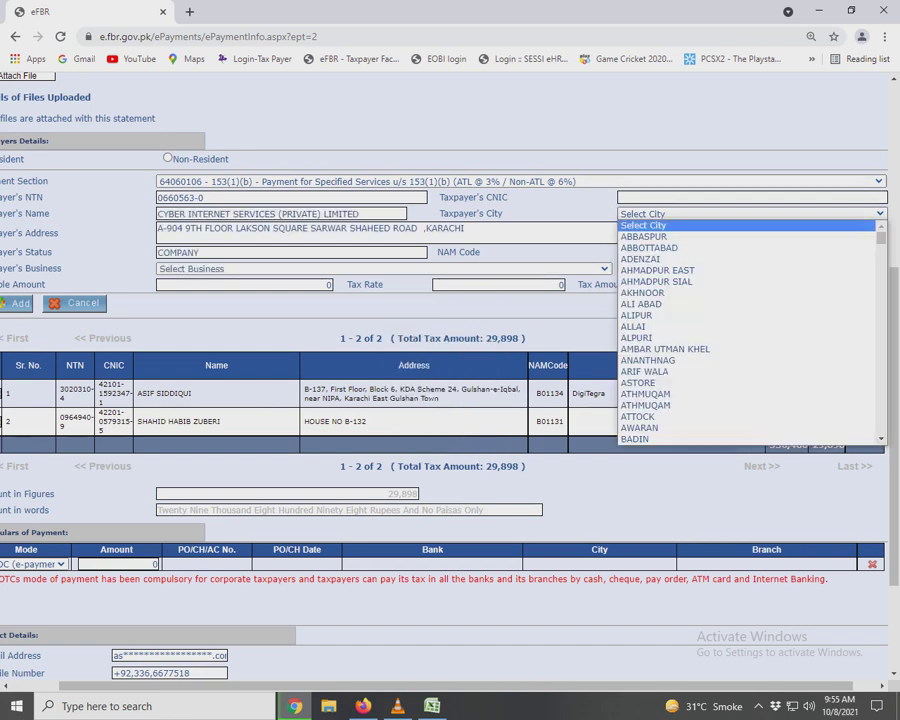
key("k")
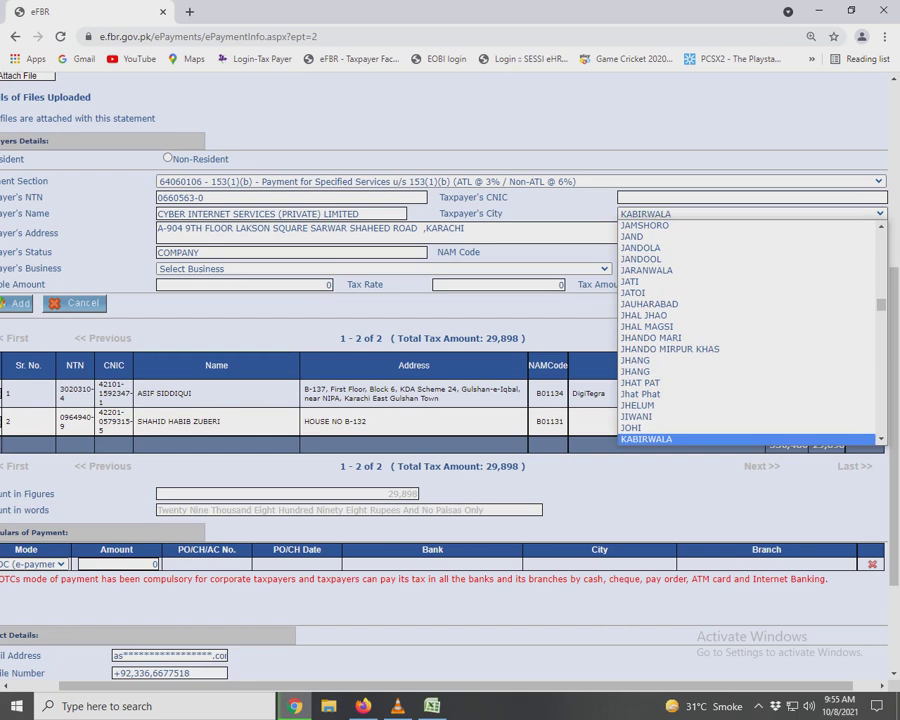
type("ar")
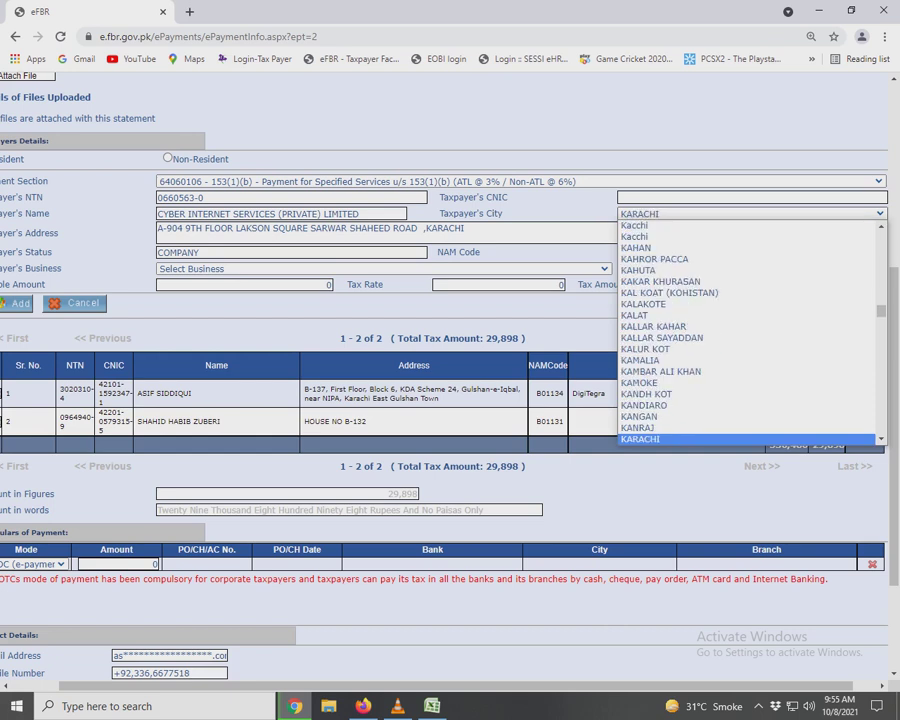
key("Return")
left_click(480, 232)
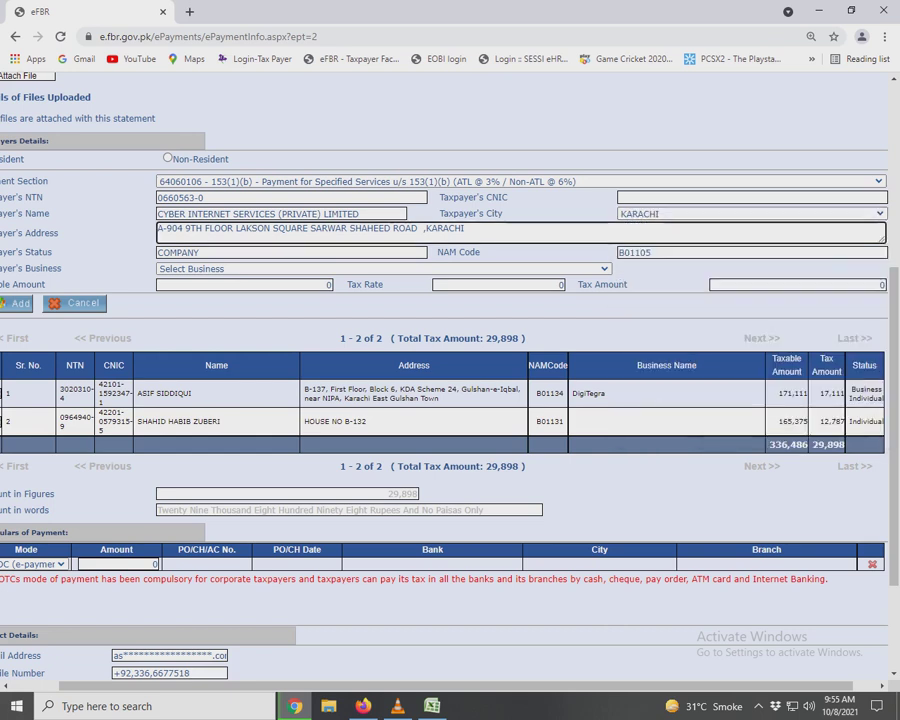
key("Tab")
key("alt+Down")
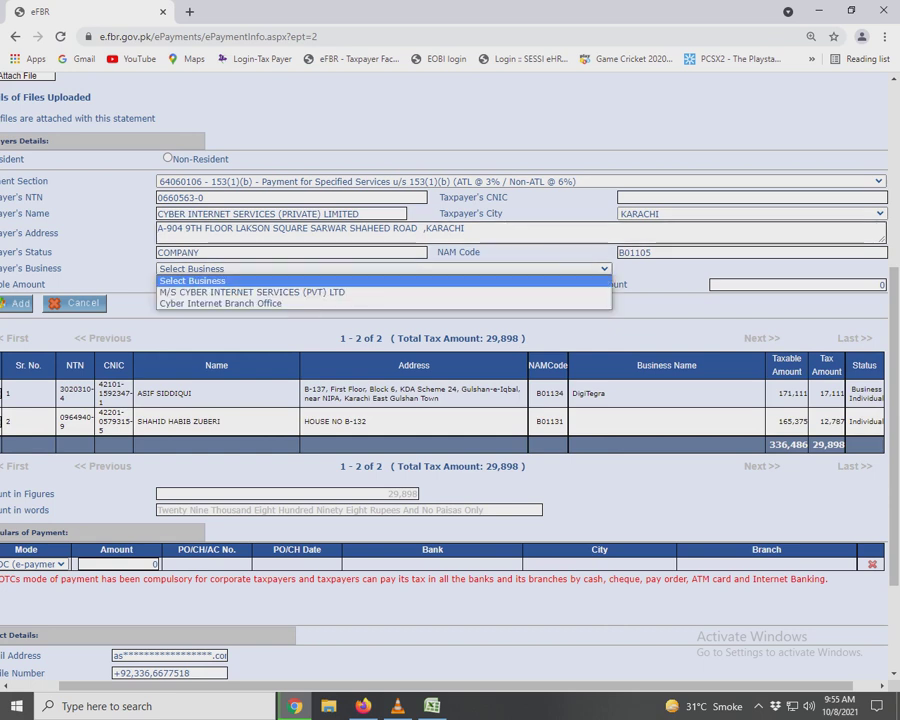
key("Down")
key("Return")
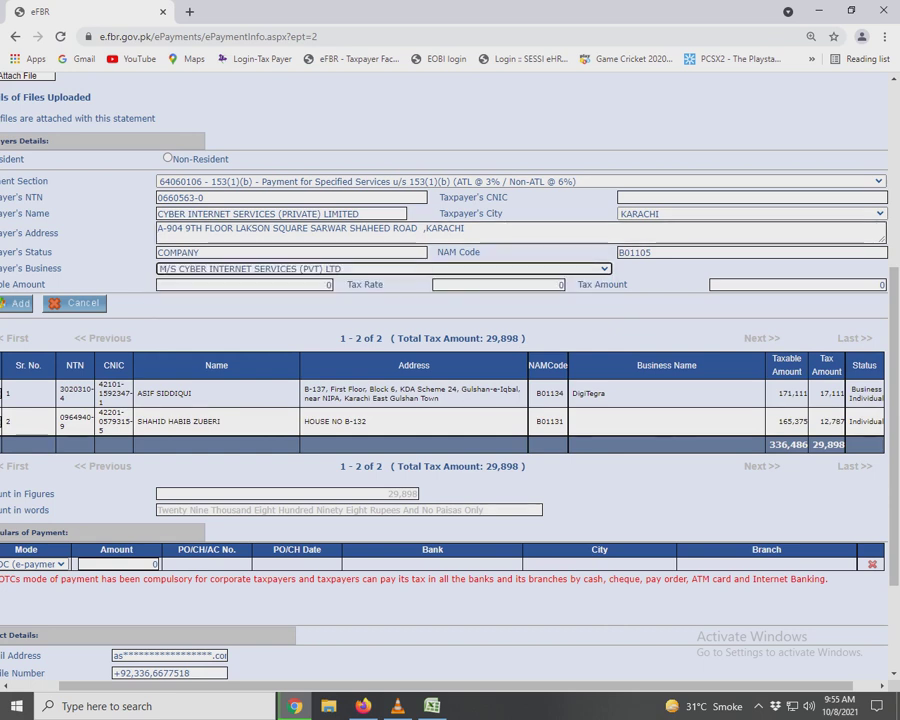
Enter taxable amount 37,672 and tax 1,130 from Excel and add the payee.
key("alt+Tab")
left_click(643, 346)
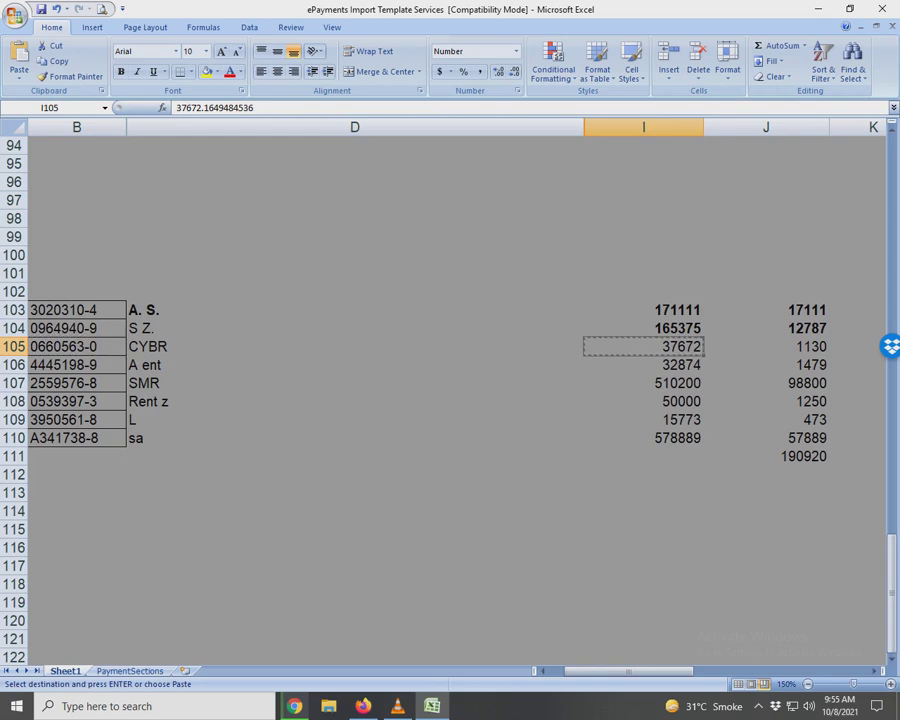
key("alt+Tab")
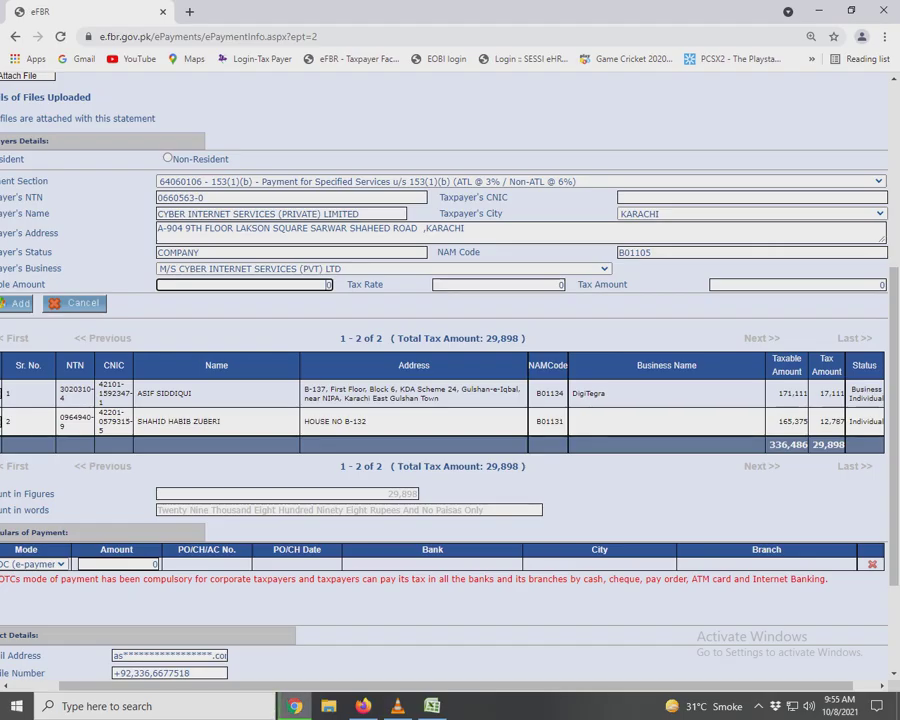
key("ctrl+v")
key("alt+Tab")
left_click(766, 346)
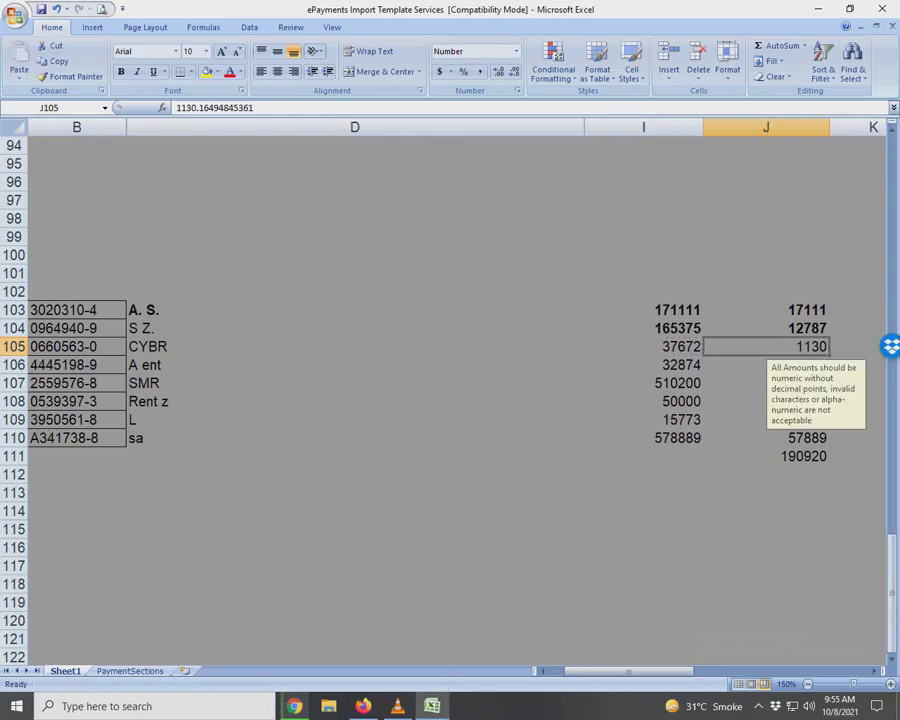
key("ctrl+c")
key("alt+Tab")
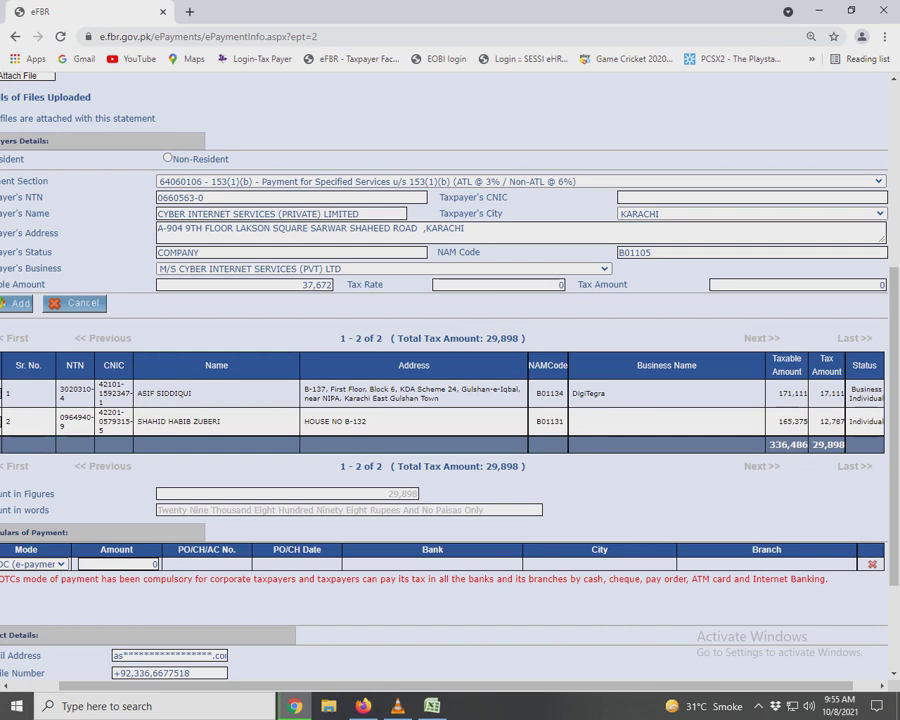
left_click(797, 284)
key("Tab")
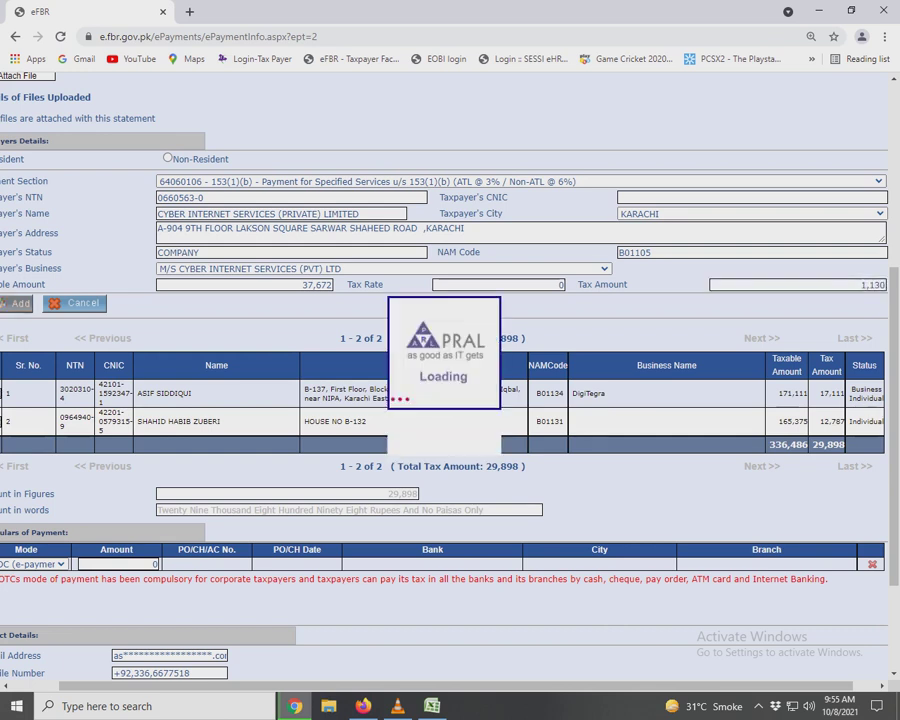
key("alt+Tab")
Mark row 105's amounts as done in Excel and move to row 106's NTN.
key("Escape")
key("Left")
key("shift+Right")
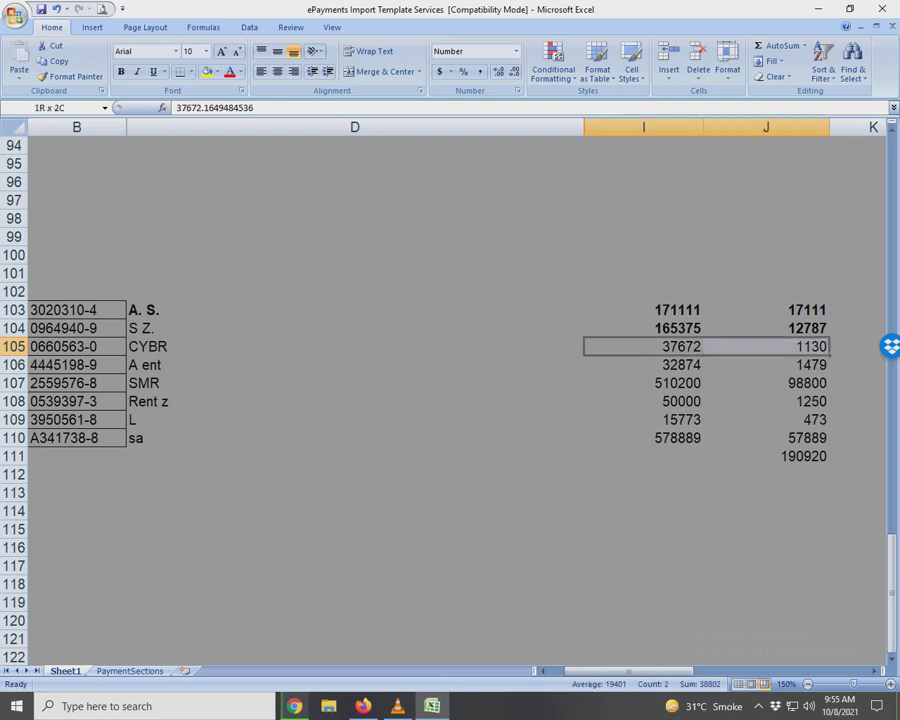
key("Down")
key("Left")
key("Left")
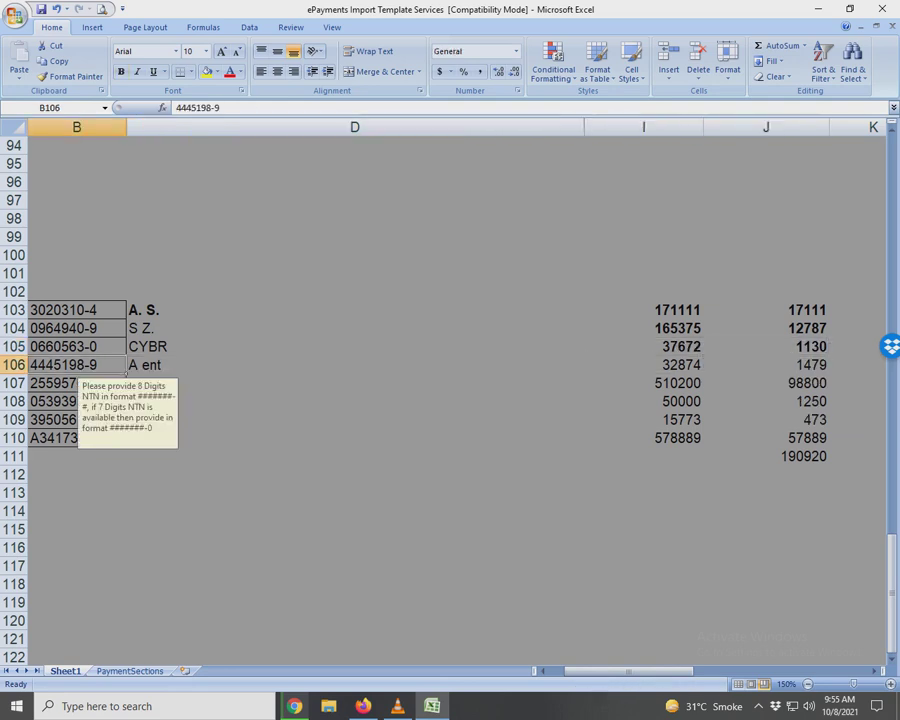
Choose section 64060009 for goods and enter the A A Enterprises NTN.
key("ctrl+c")
key("alt+Tab")
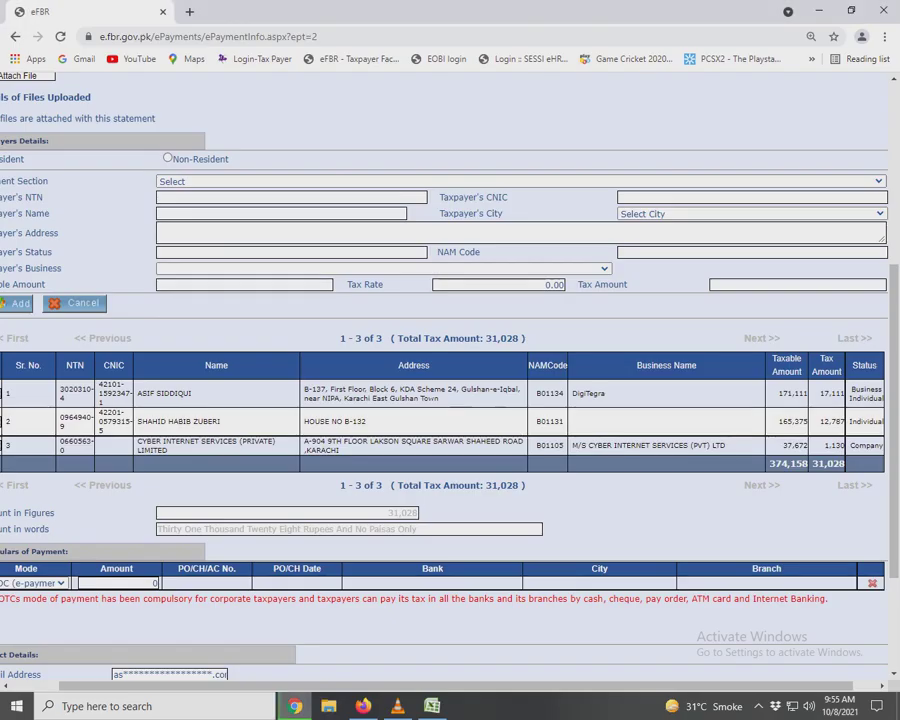
key("alt+Down")
key("Down")
key("Down")
key("Down")
key("Down")
key("Down")
key("Down")
key("Down")
key("Down")
key("Down")
key("Down")
key("Down")
key("Down")
key("Down")
key("Down")
key("Down")
key("Down")
key("Down")
key("Down")
key("Down")
key("Down")
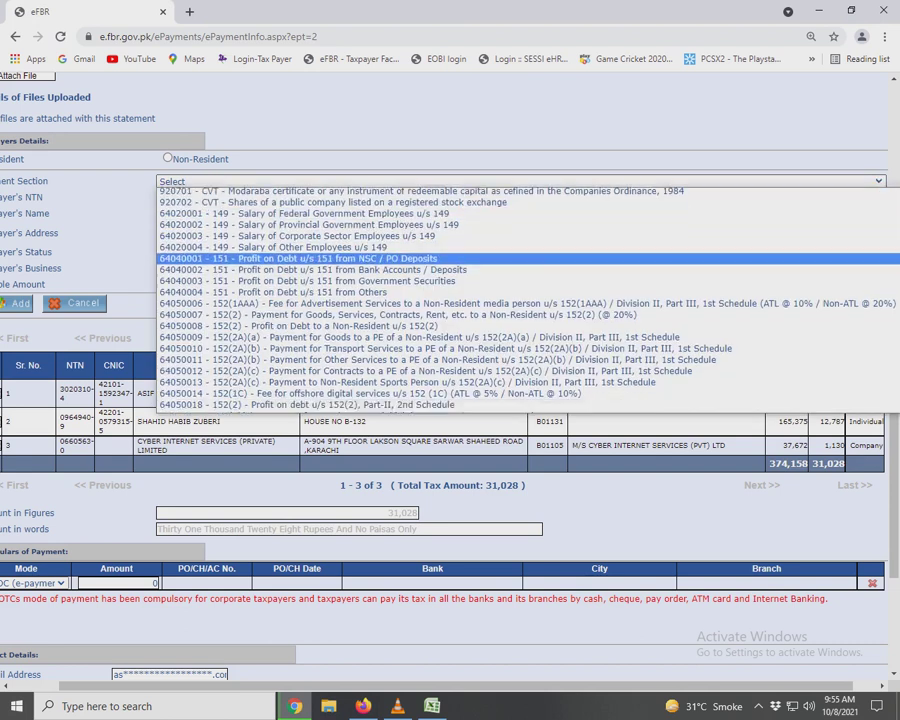
key("Down")
key("Down")
key("Down")
key("Down")
key("Down")
key("Down")
key("Down")
key("Down")
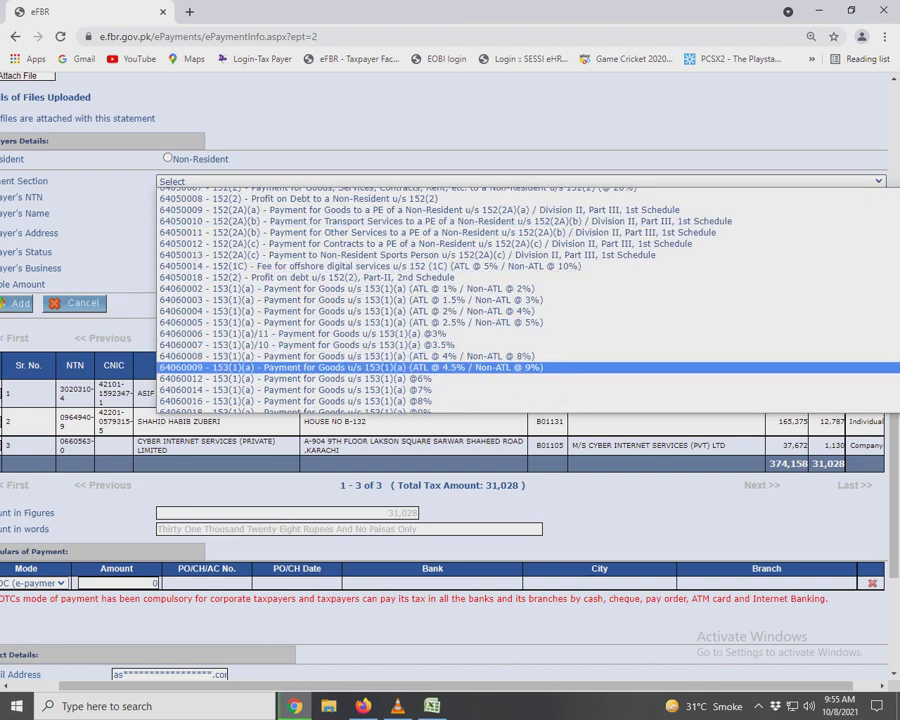
key("Return")
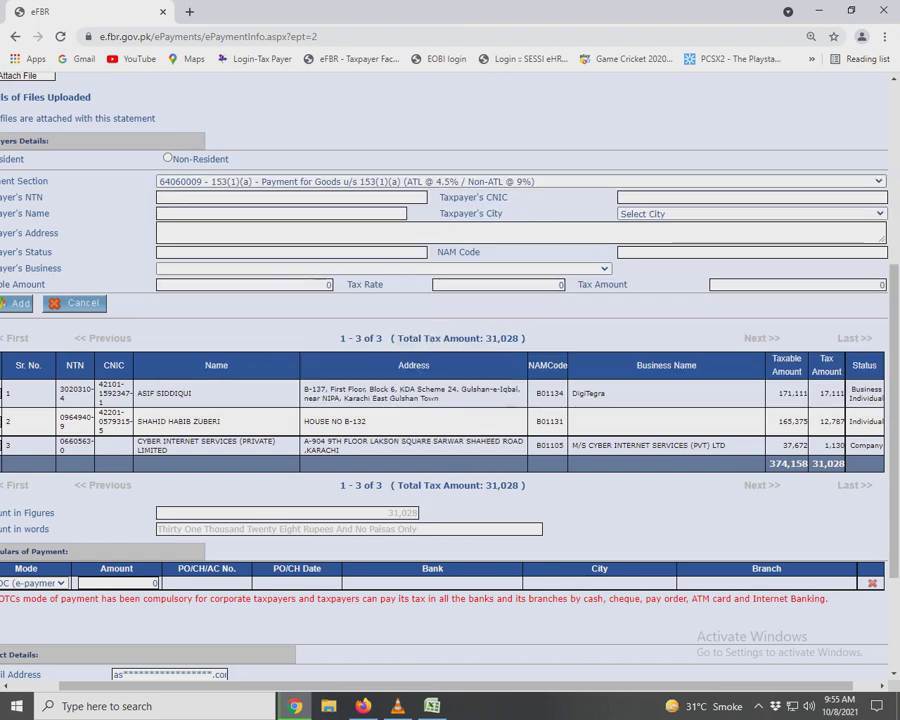
key("Tab")
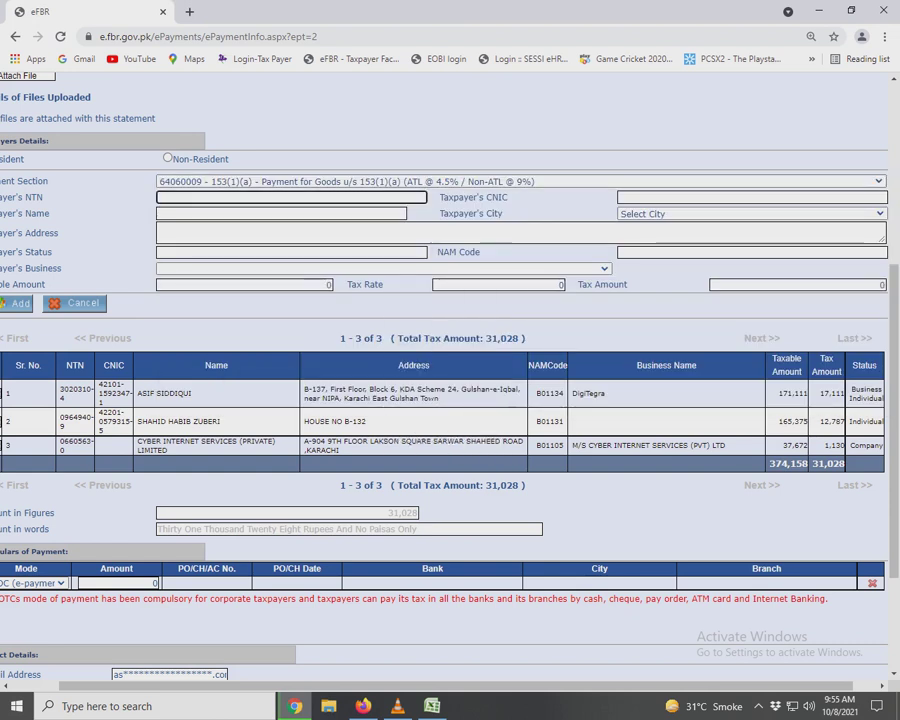
key("Tab")
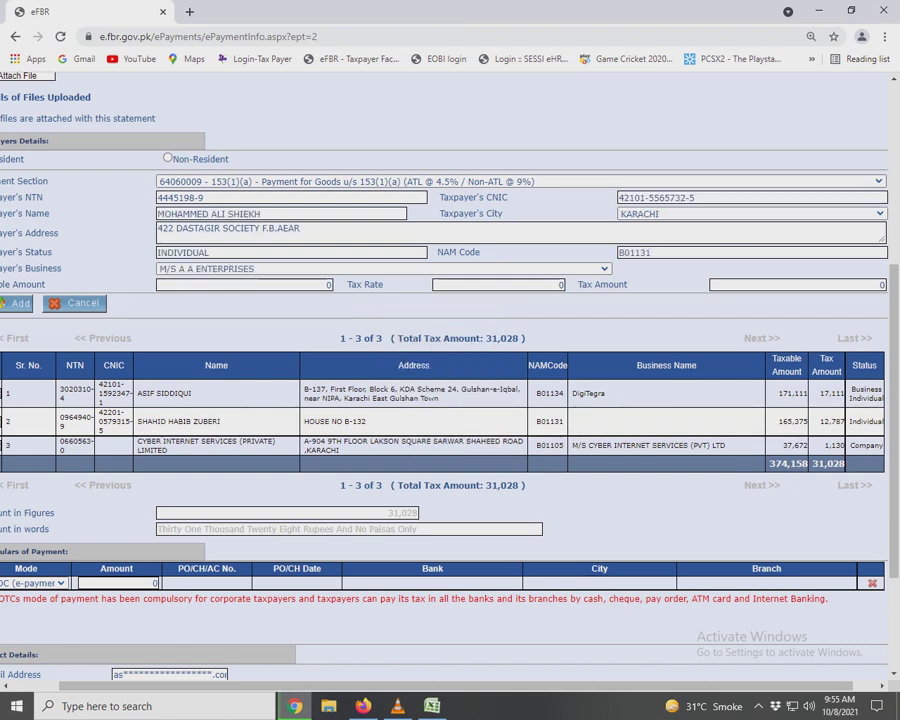
Paste taxable amount 32,874 and tax amount 1,479 from Excel into the form.
key("alt+Tab")
left_click(643, 365)
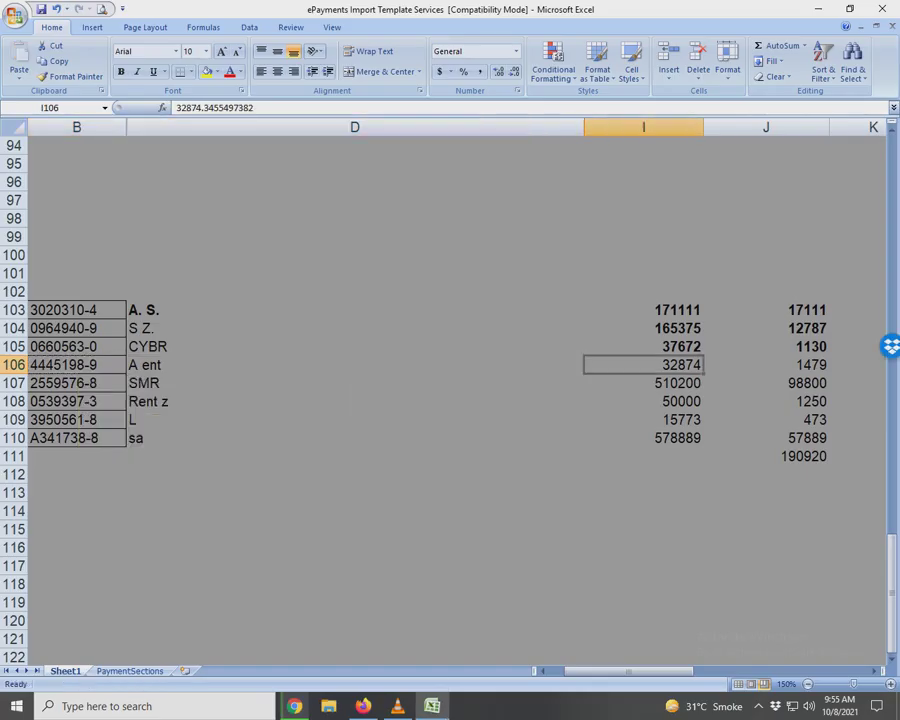
key("ctrl+c")
key("alt+Tab")
key("ctrl+v")
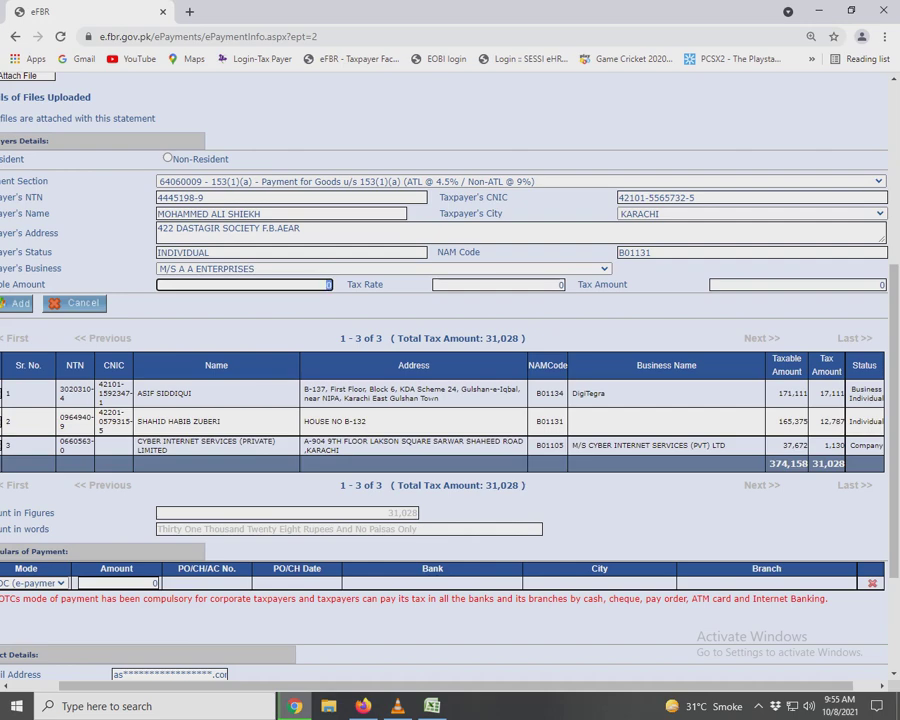
key("alt+Tab")
left_click(766, 365)
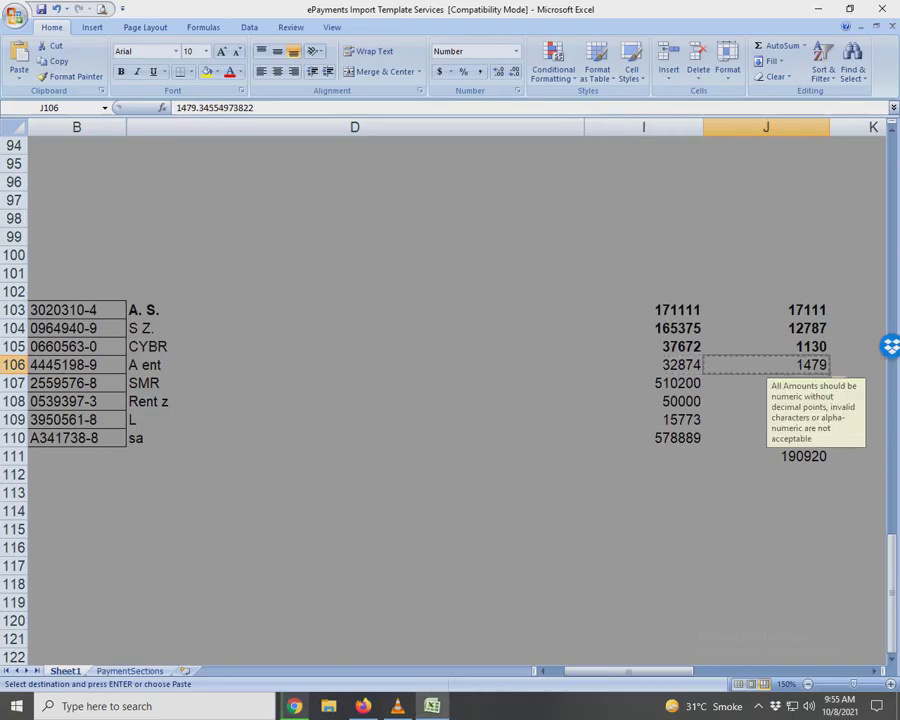
key("ctrl+c")
key("alt+Tab")
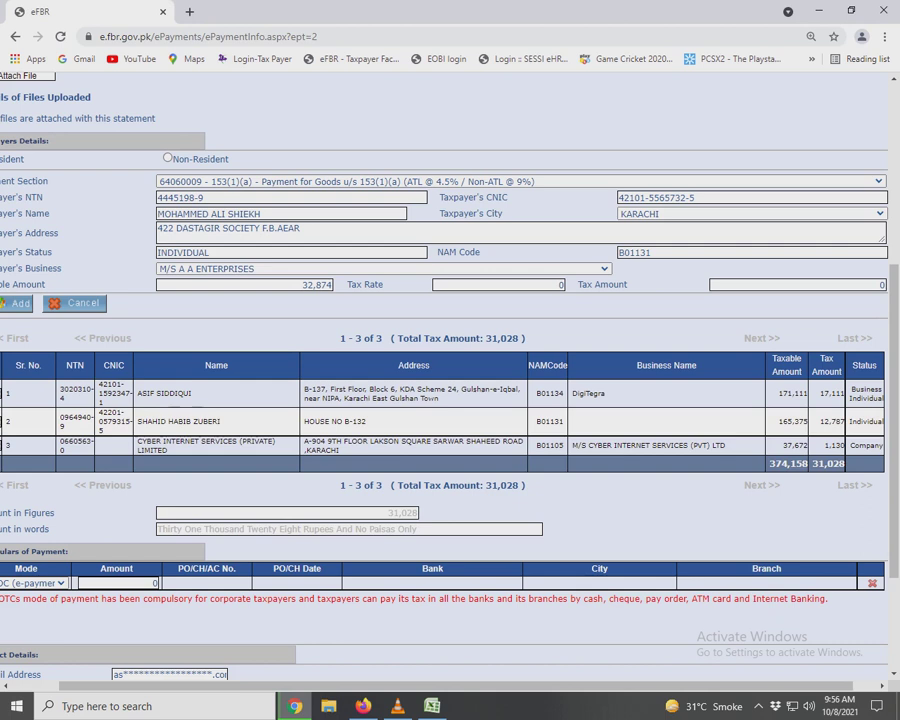
left_click(797, 285)
key("alt+Tab")
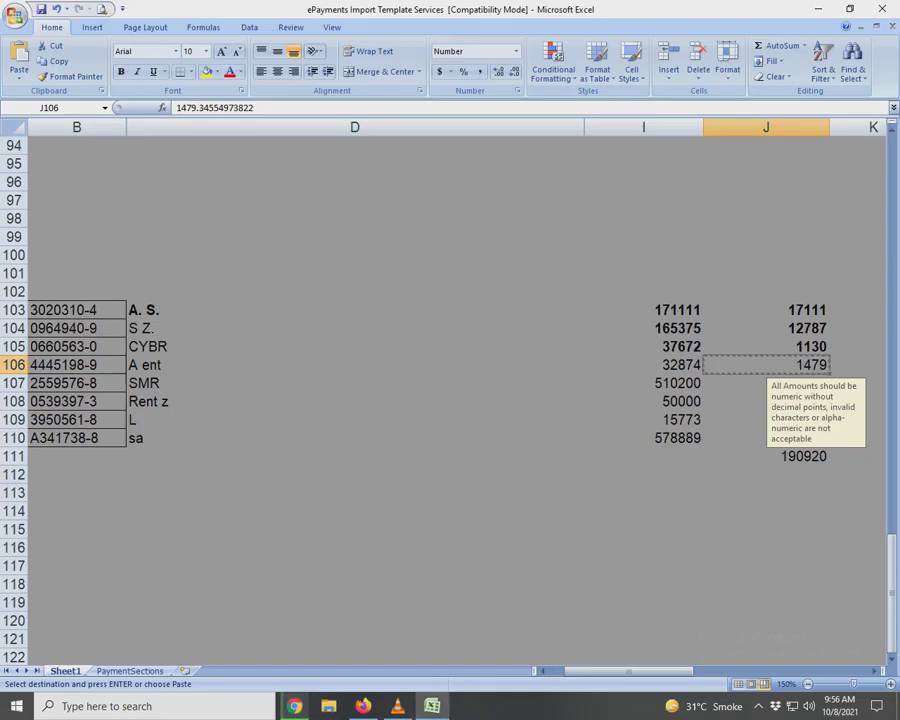
key("alt+Tab")
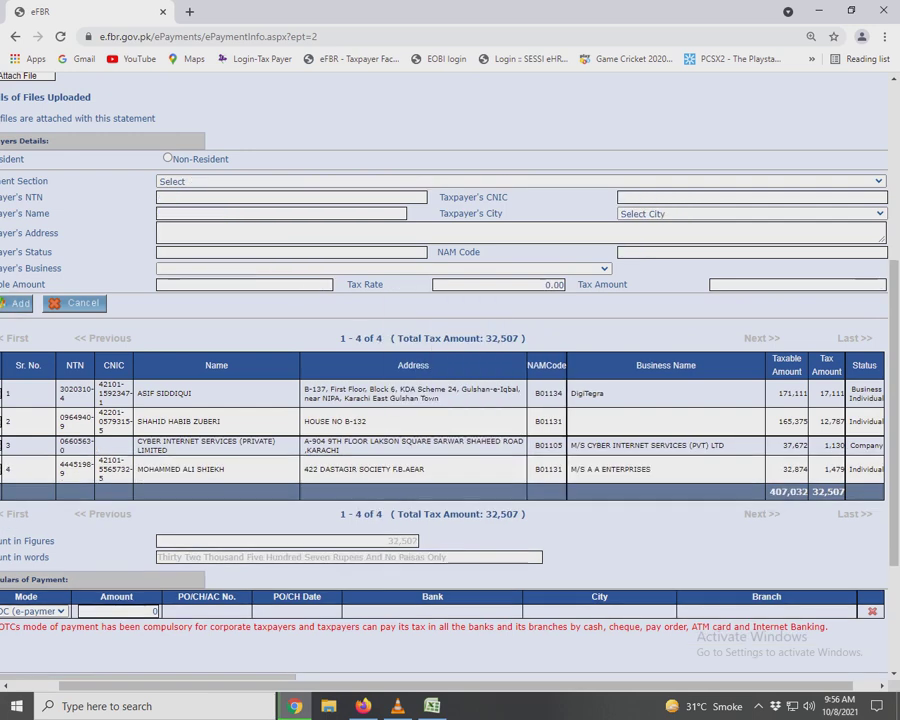
Mark the fourth payee's amounts as done in Excel and copy the fifth payee's NTN.
key("alt+Tab")
left_click(766, 383)
left_click(643, 365)
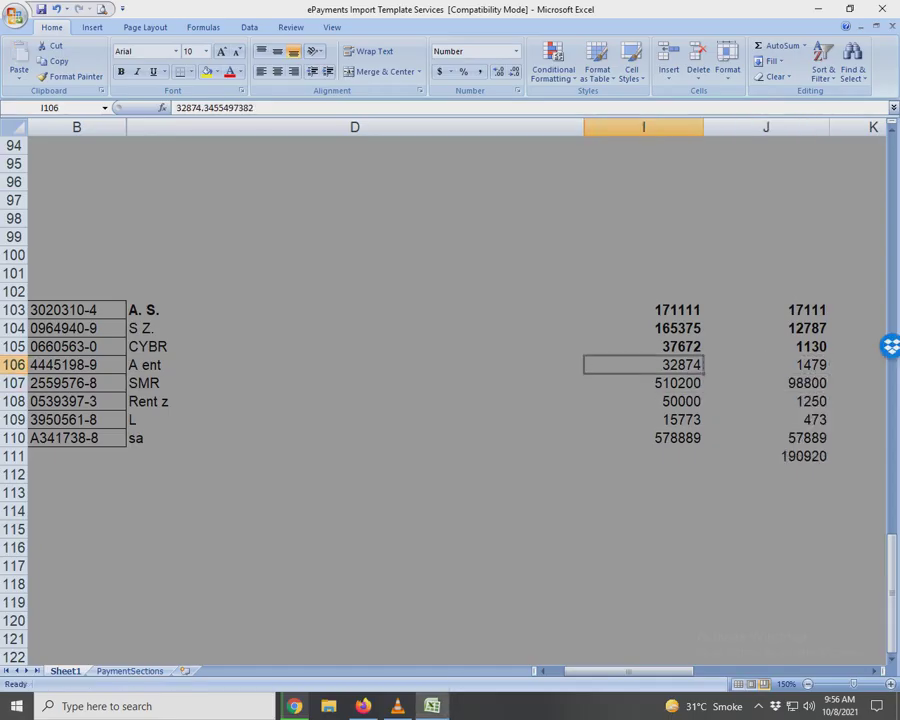
left_click(766, 365, "shift")
left_click(643, 383)
left_click(76, 383)
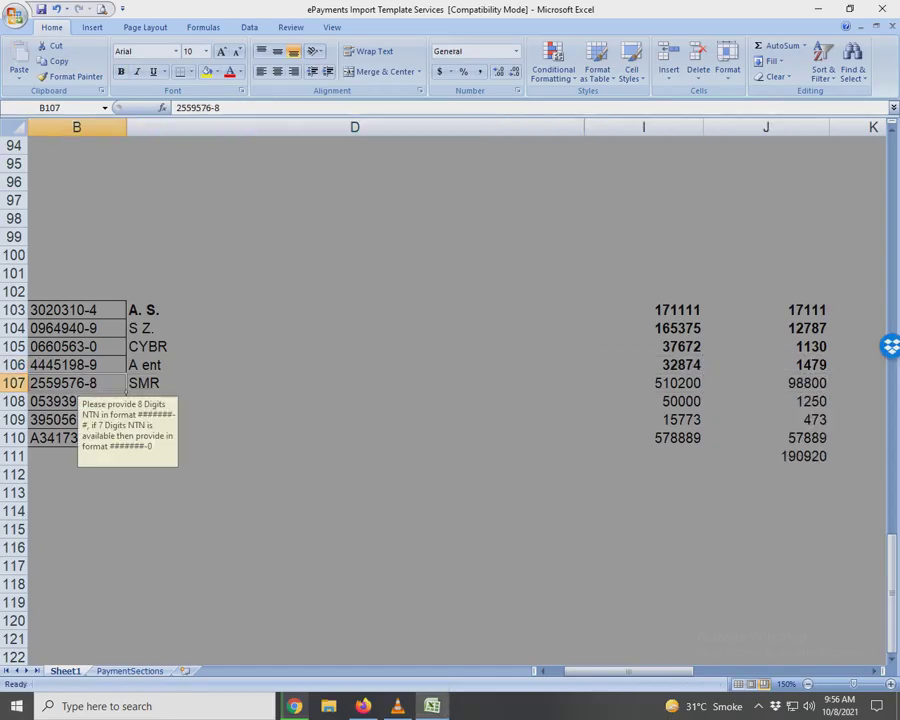
key("ctrl+c")
key("alt+Tab")
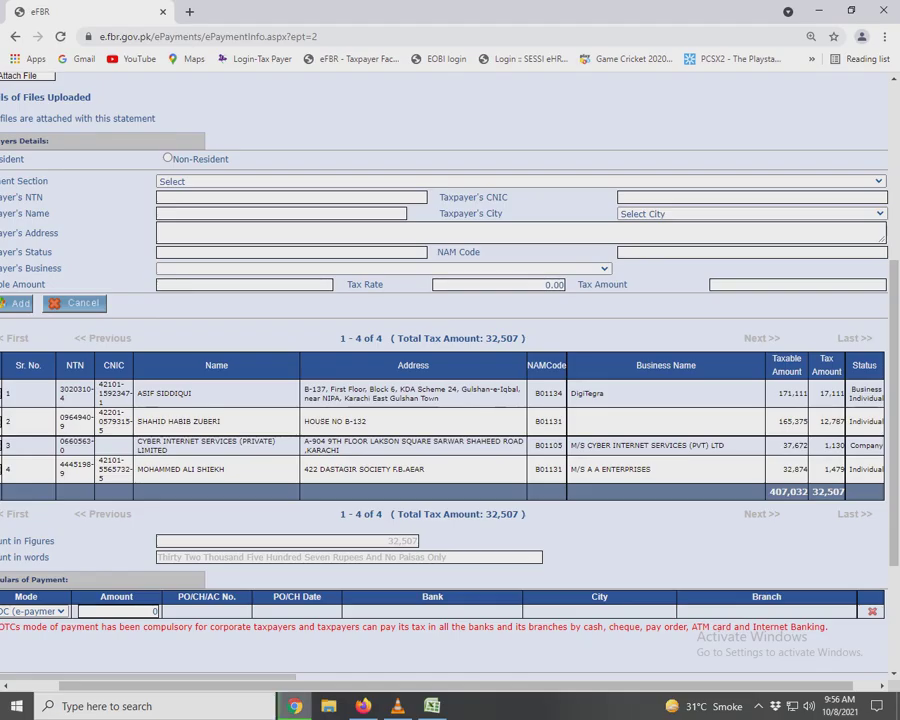
Choose Rent of Property u/s 155 and enter the Samar Enterprises NTN.
key("alt+Down")
key("Down")
key("Down")
key("Down")
key("Down")
key("Down")
key("Down")
key("Down")
key("Down")
key("Down")
key("Down")
key("Down")
key("Down")
key("Down")
key("Down")
key("Down")
key("Down")
key("Down")
key("Down")
key("Down")
key("Down")
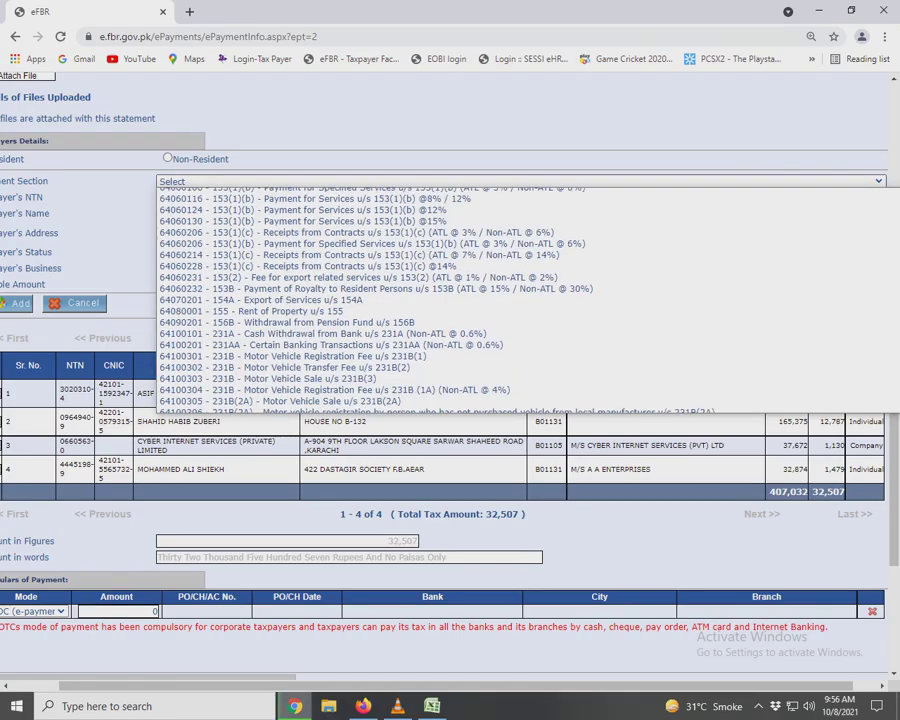
key("Return")
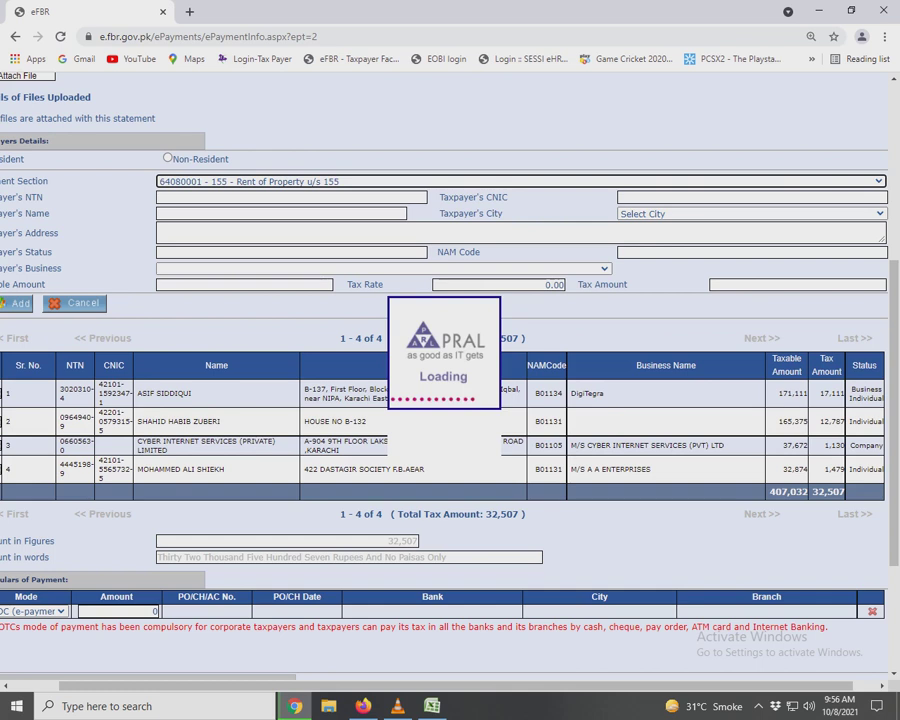
key("ctrl+v")
key("Tab")
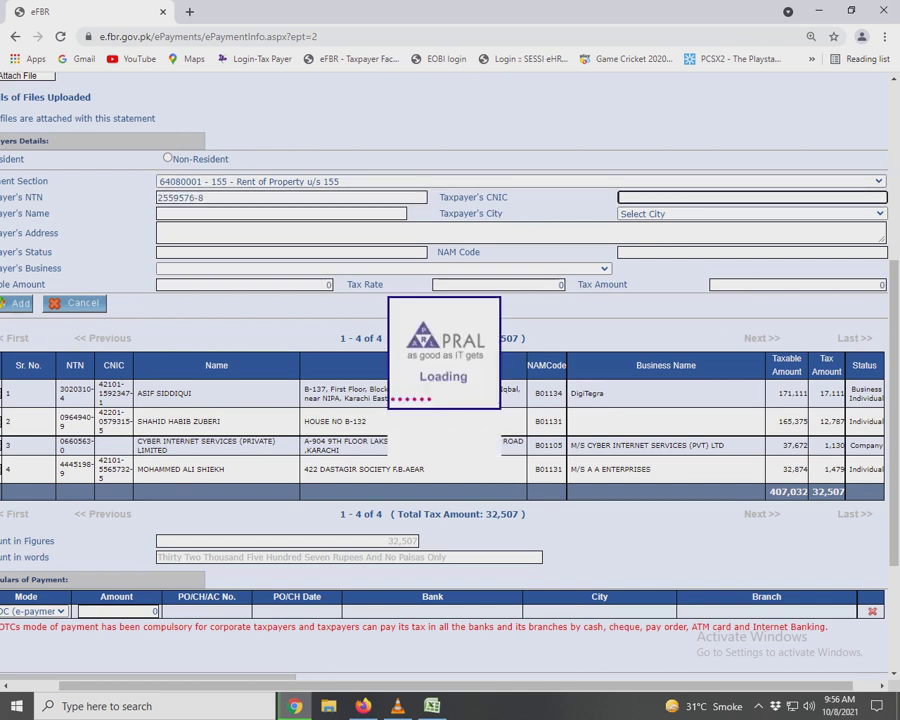
Enter taxable amount 510,200 and tax 98,800 from Excel and add the payee.
key("alt+Tab")
key("Right")
key("Right")
key("ctrl+c")
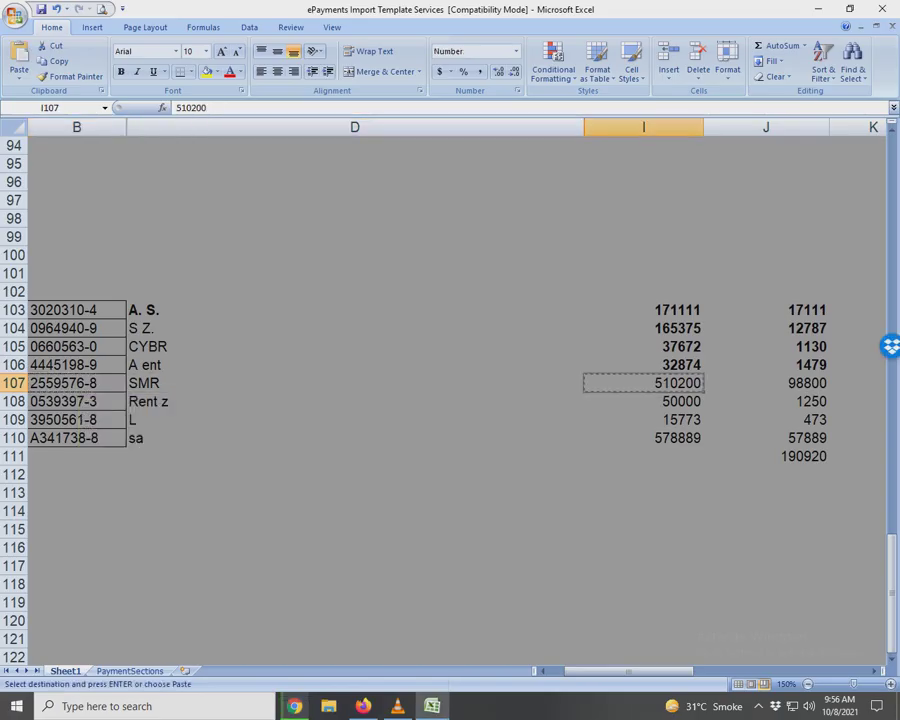
key("alt+Tab")
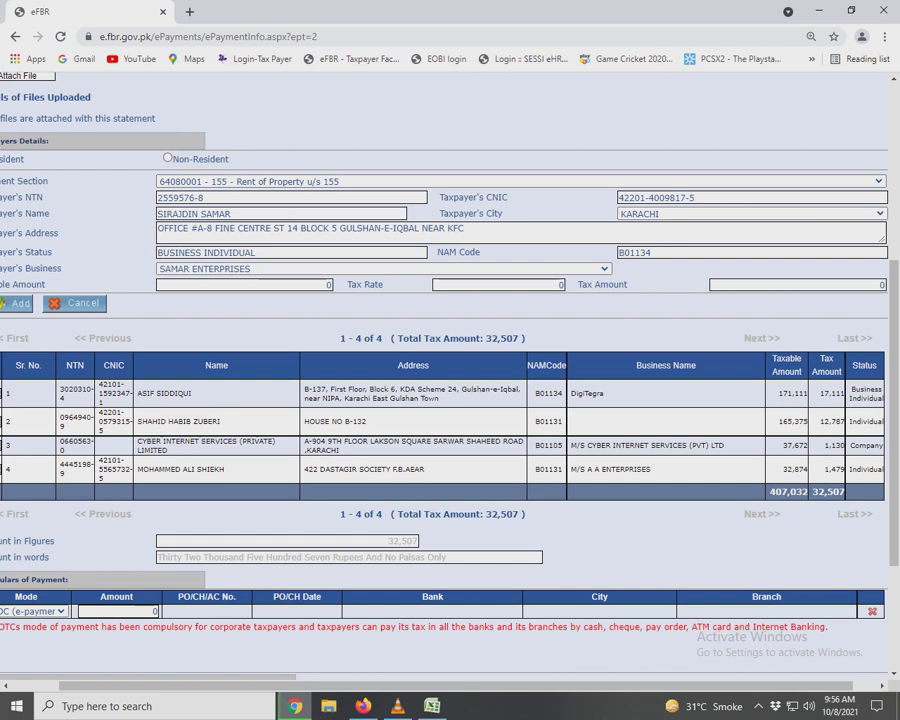
left_click(245, 284)
key("ctrl+v")
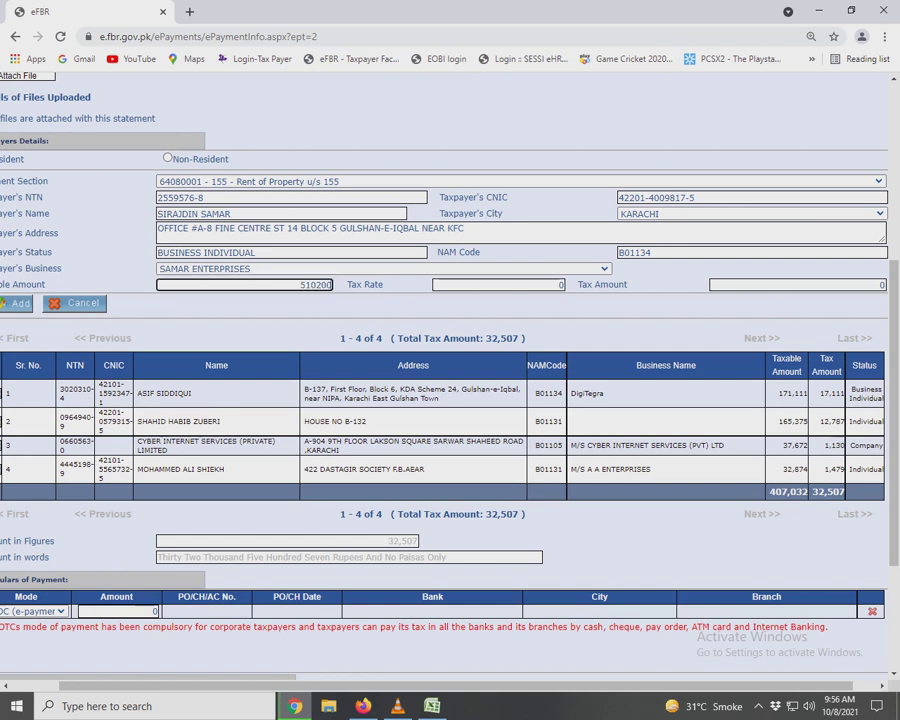
key("Tab")
key("alt+Tab")
key("Right")
key("alt+Tab")
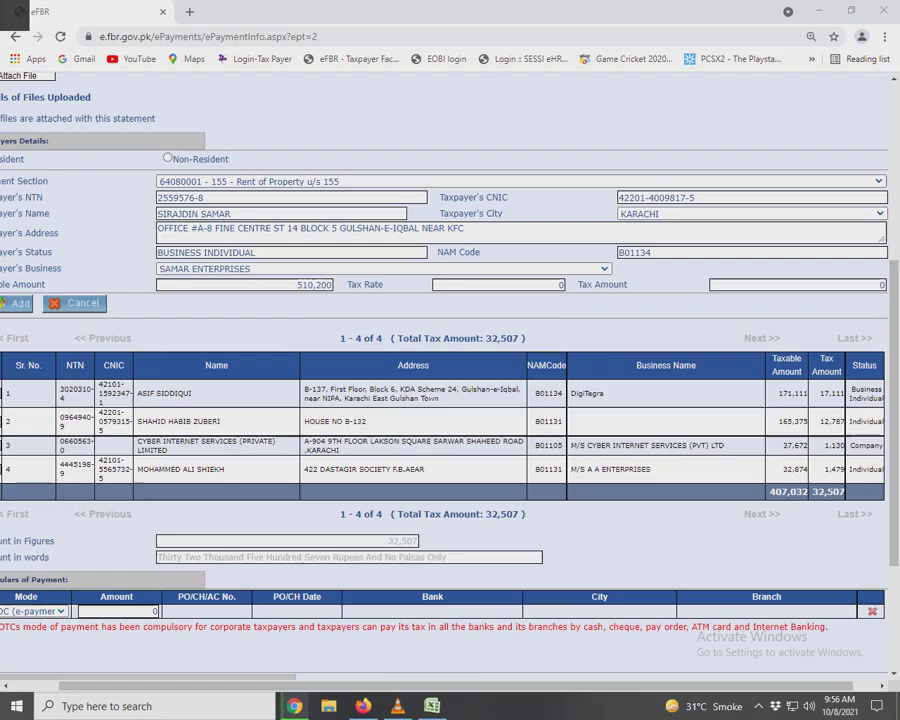
key("ctrl+v")
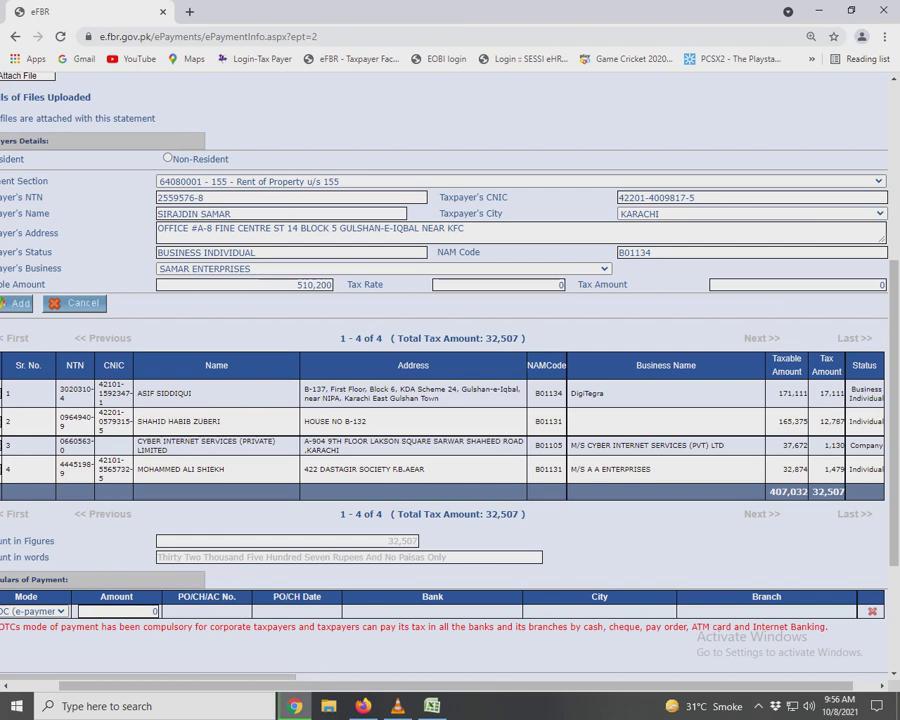
key("Return")
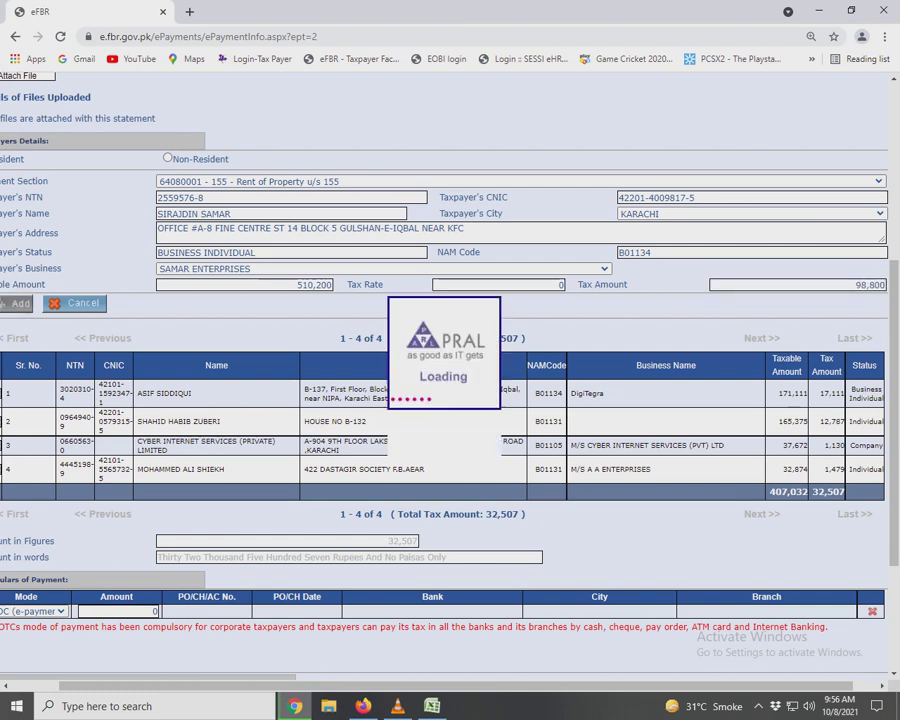
Copy the sixth payee's NTN from the payment spreadsheet.
key("alt+Tab")
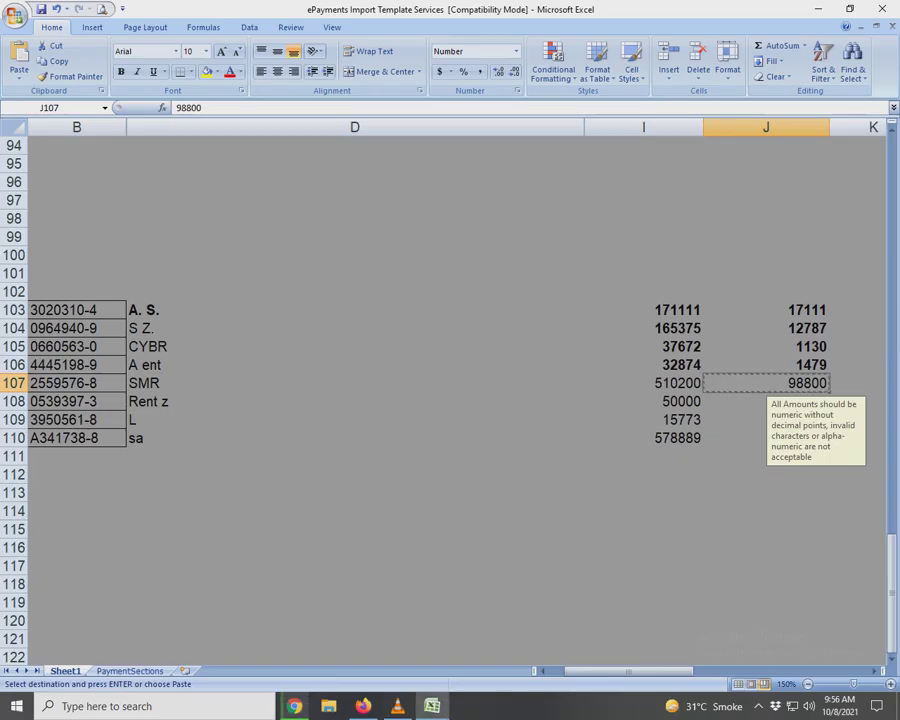
left_click(800, 401)
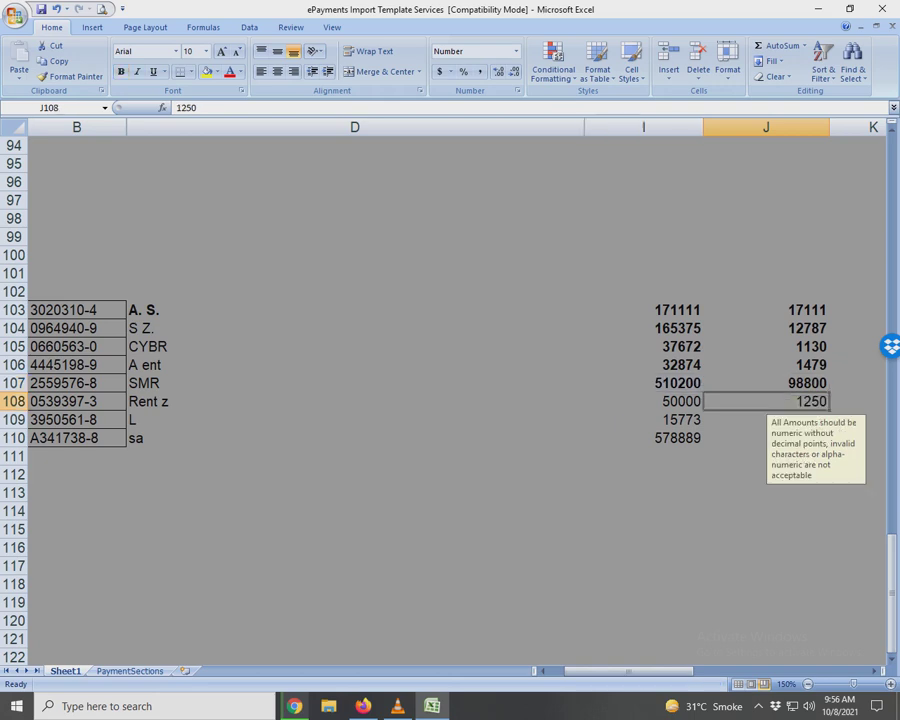
left_click(354, 401)
left_click(76, 401)
key("ctrl+c")
key("alt+Tab")
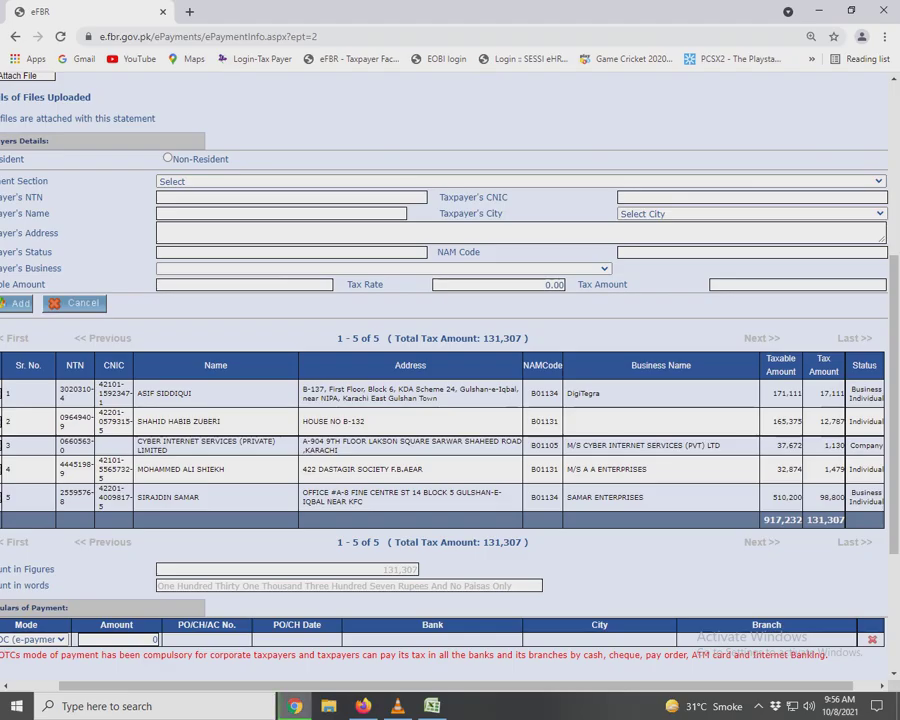
Choose payment section Rent of Property u/s 155 and look up the sixth payee by NTN.
left_click(520, 181)
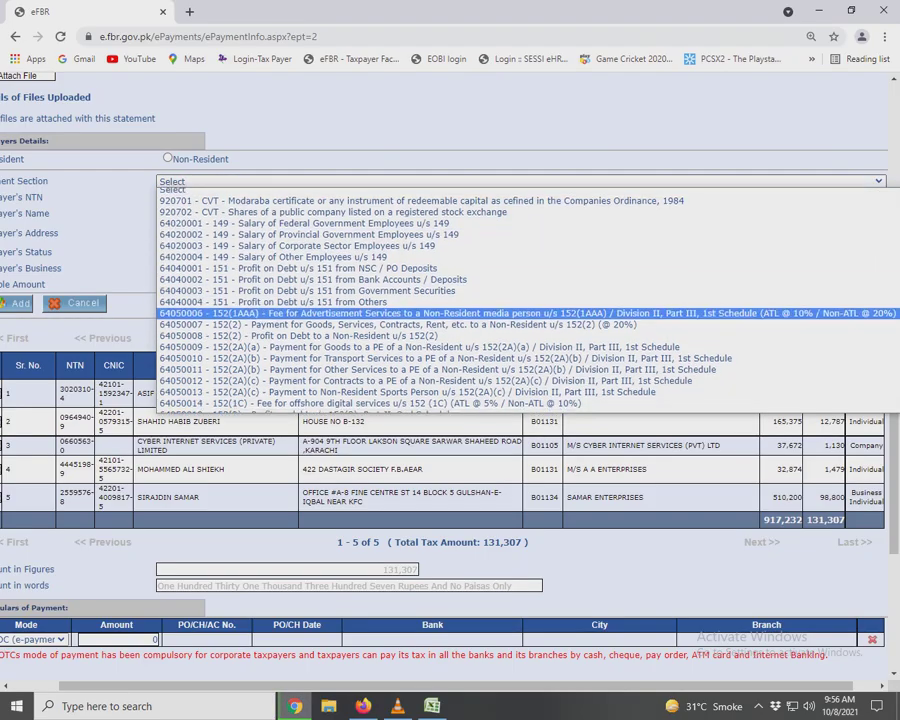
scroll(500, 367, "down", 6)
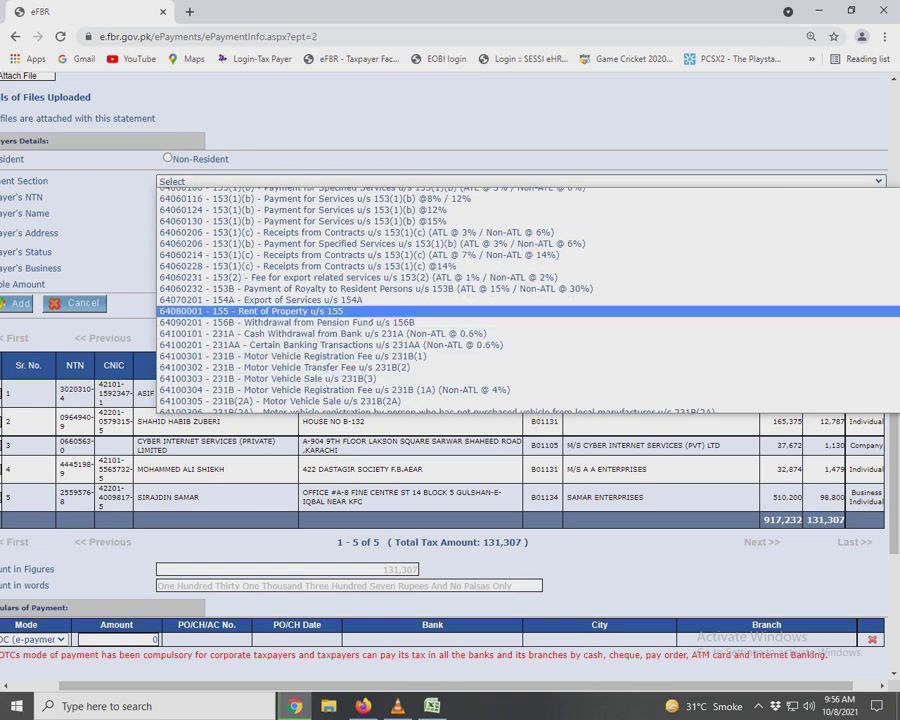
left_click(250, 311)
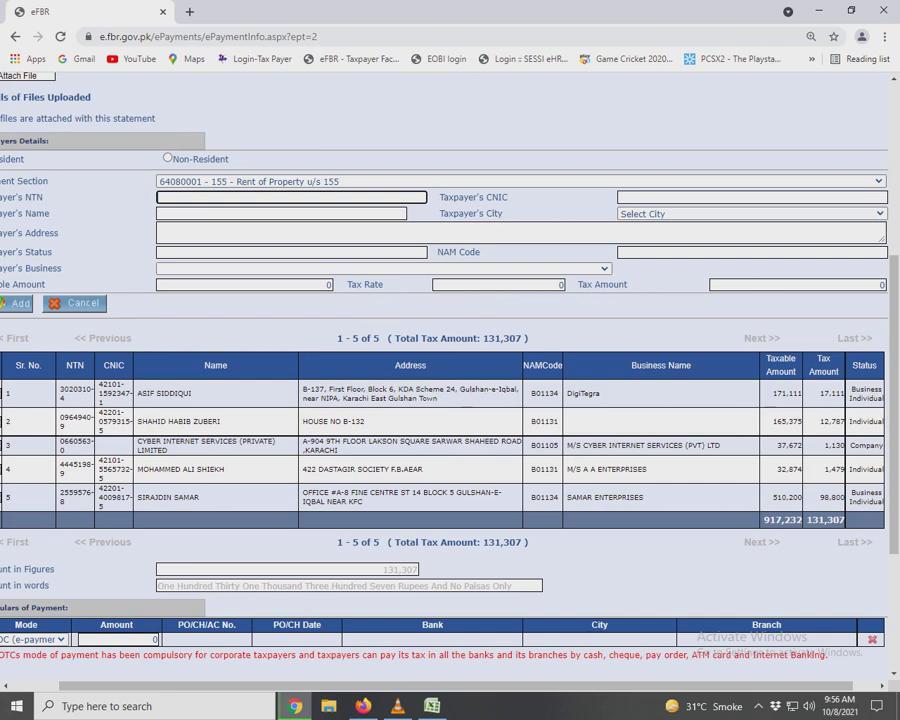
key("Tab")
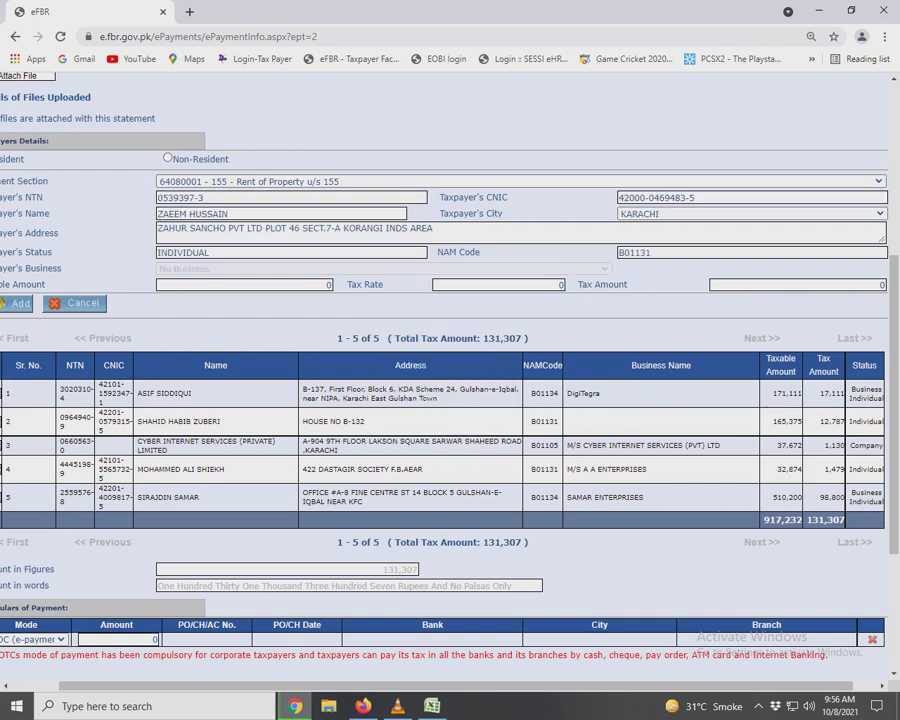
Enter the rent payee's taxable amount of 50,000 from the spreadsheet.
key("alt+Tab")
key("Tab")
key("Tab")
key("alt+Tab")
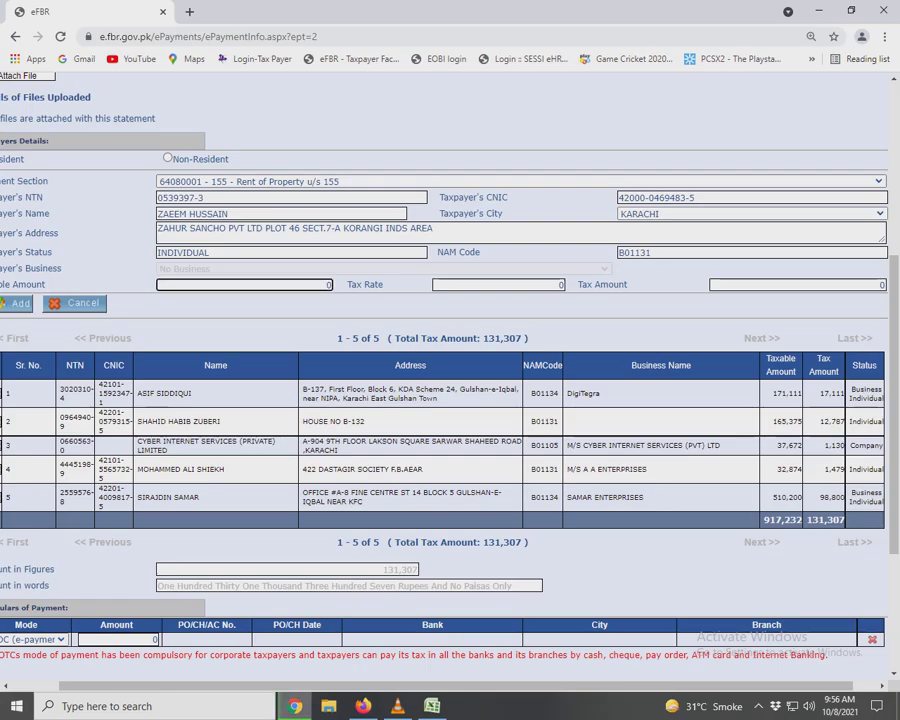
type("50000")
key("Tab")
Fill in the 1,250 tax amount and add the rent payee to the statement.
key("alt+Tab")
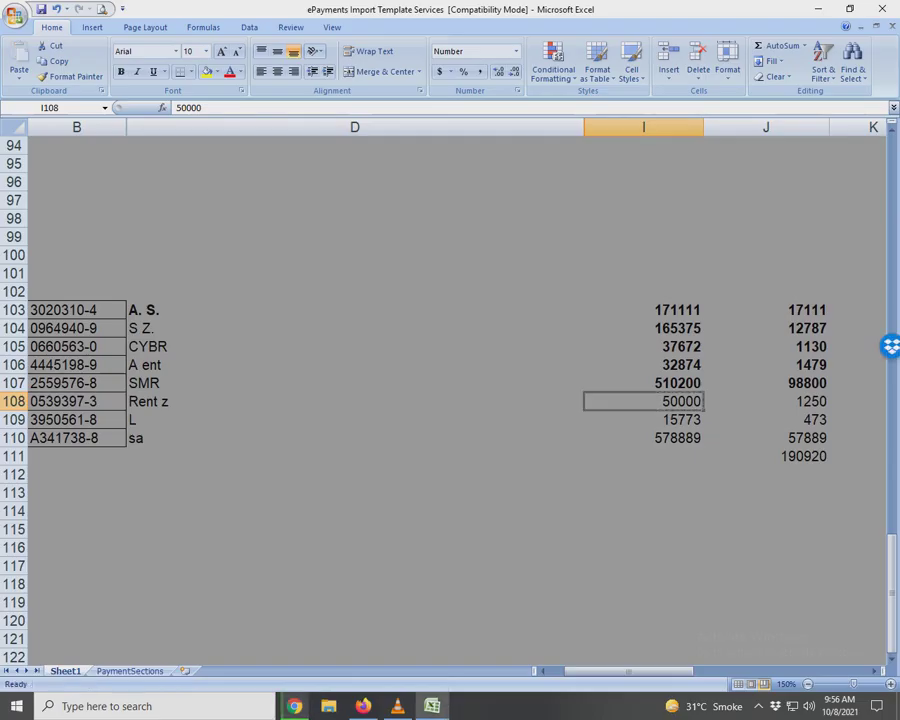
key("Tab")
key("alt+Tab")
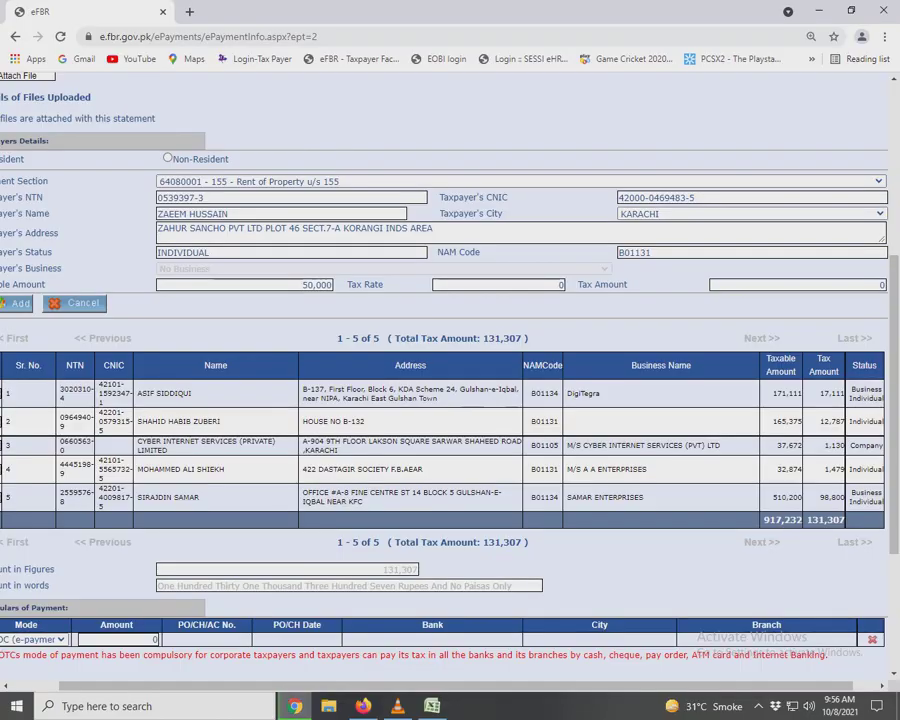
key("ctrl+v")
key("Return")
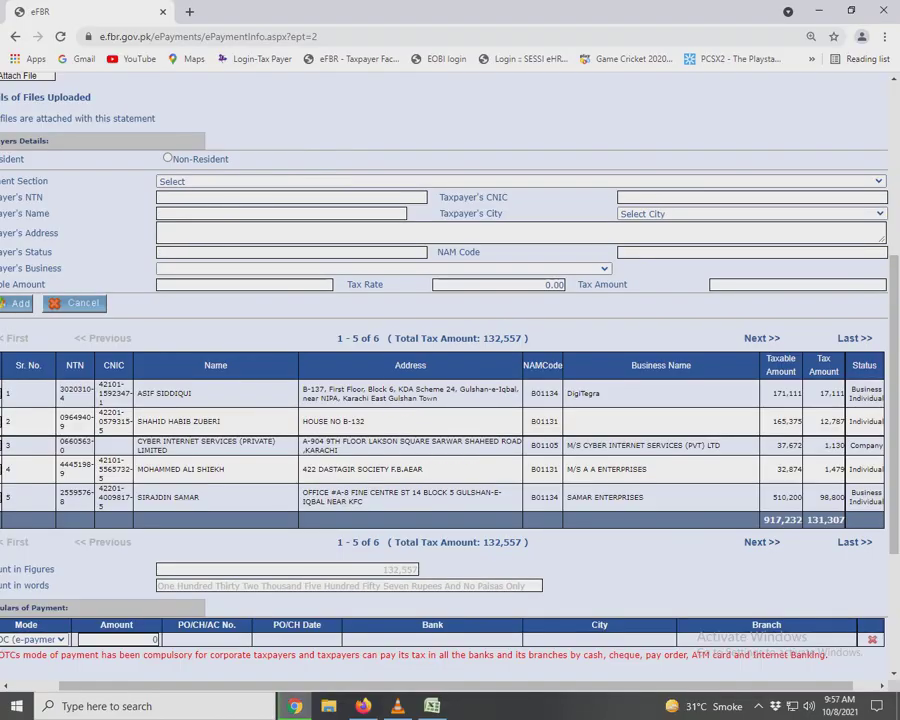
Select the rent row's taxable and tax amounts in the spreadsheet.
key("alt+Tab")
key("Left")
key("shift+Right")
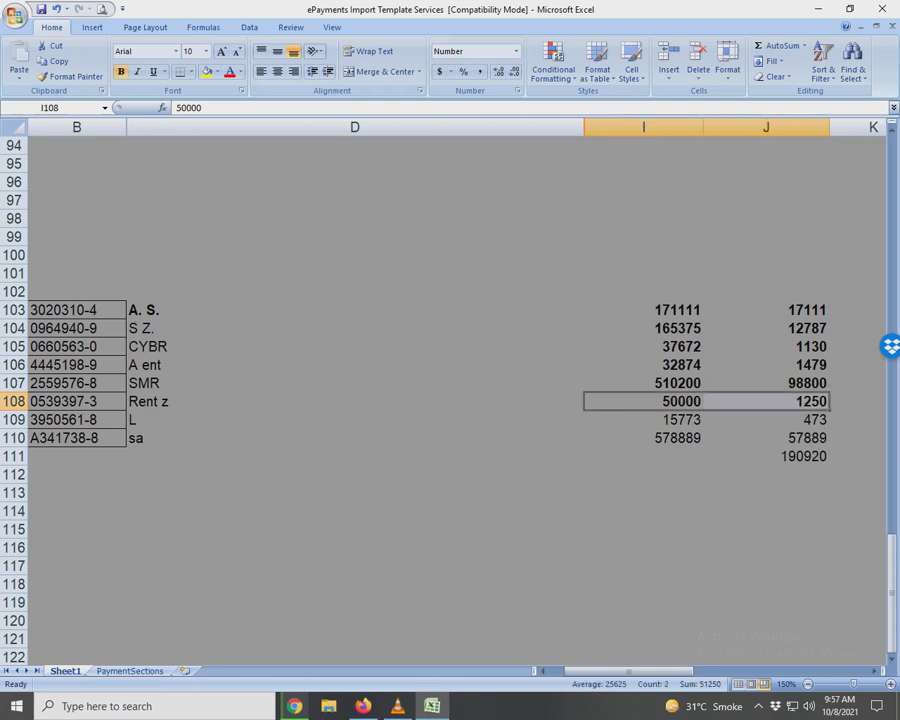
Copy the seventh payee's NTN from the spreadsheet.
left_click(354, 419)
left_click(76, 419)
key("ctrl+c")
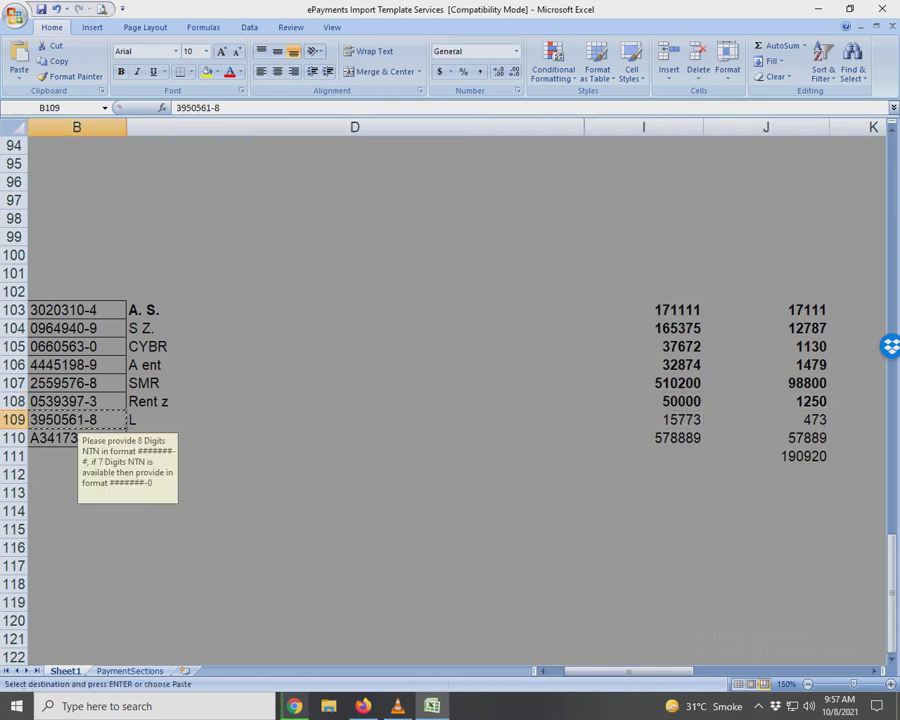
key("alt+Tab")
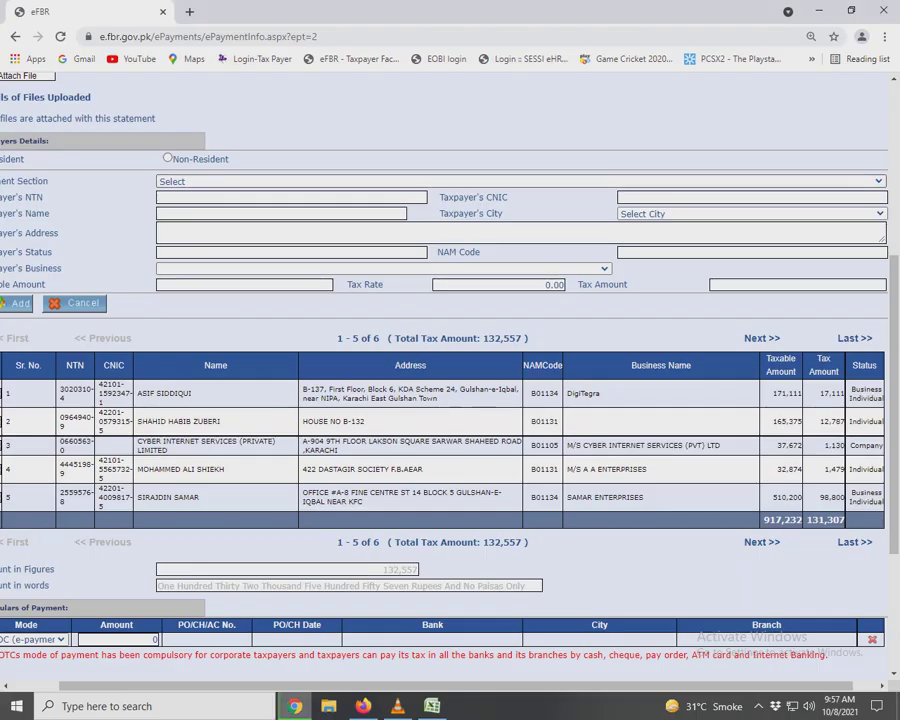
Choose section 64060106 specified services and look up the payee by the pasted NTN.
key("alt+Down")
key("Down")
key("Down")
key("Down")
key("Down")
key("Down")
key("Down")
key("Down")
key("Down")
key("Down")
key("Down")
key("Down")
key("Down")
key("Down")
key("Down")
key("Down")
key("Down")
key("Down")
key("Down")
key("Down")
key("Down")
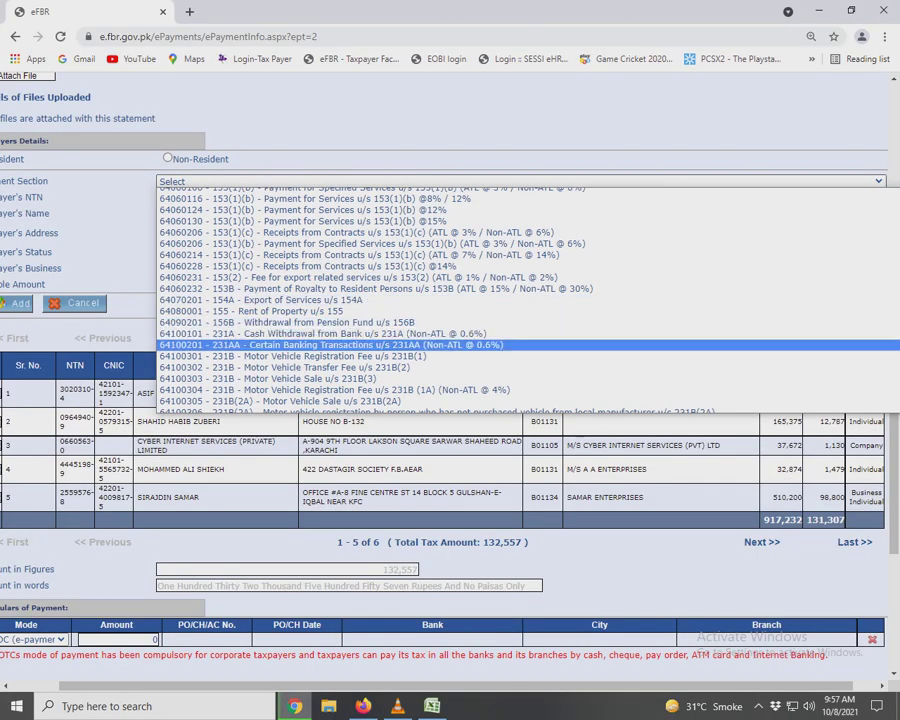
key("Down")
key("Down")
key("Down")
key("Down")
key("Down")
key("Down")
key("Down")
key("Down")
key("Down")
key("Down")
key("Down")
key("Down")
key("Down")
key("Down")
key("Down")
key("Down")
key("Down")
key("Down")
key("Down")
key("Down")
scroll(450, 300, "up", 6)
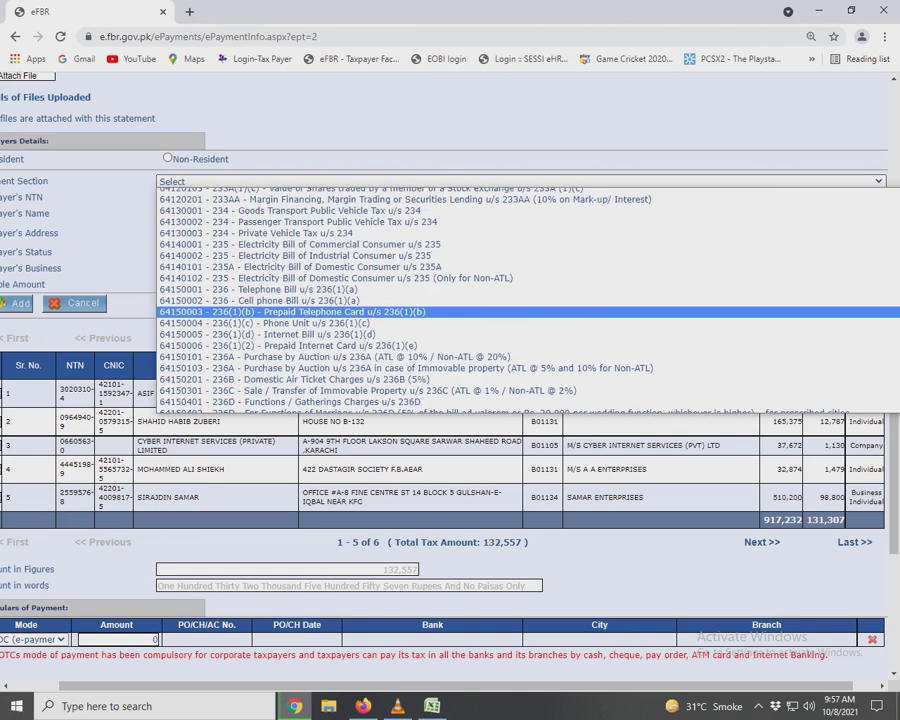
scroll(450, 300, "up", 5)
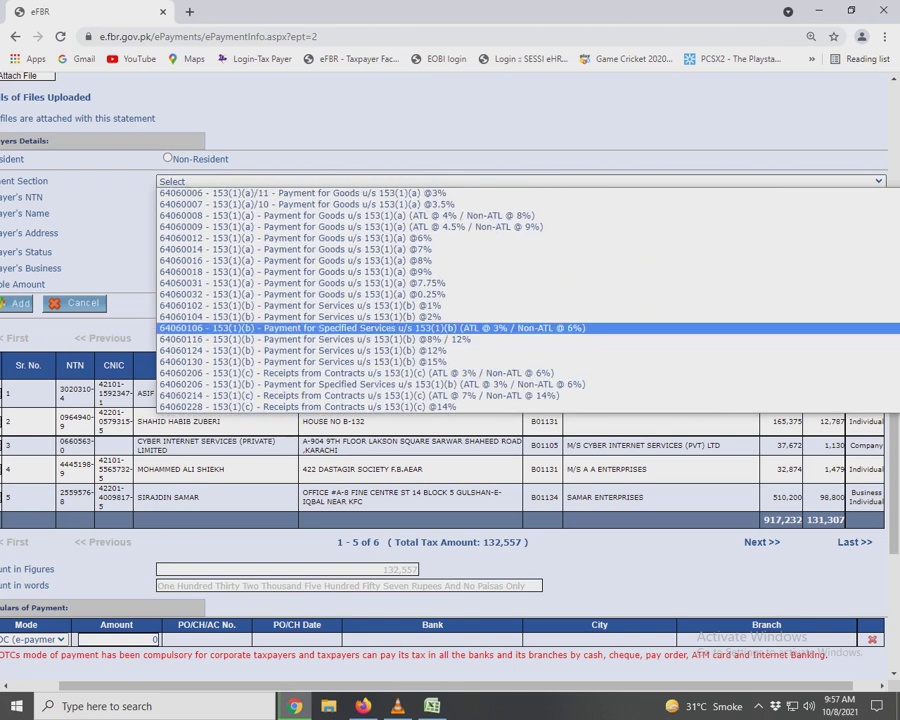
key("Return")
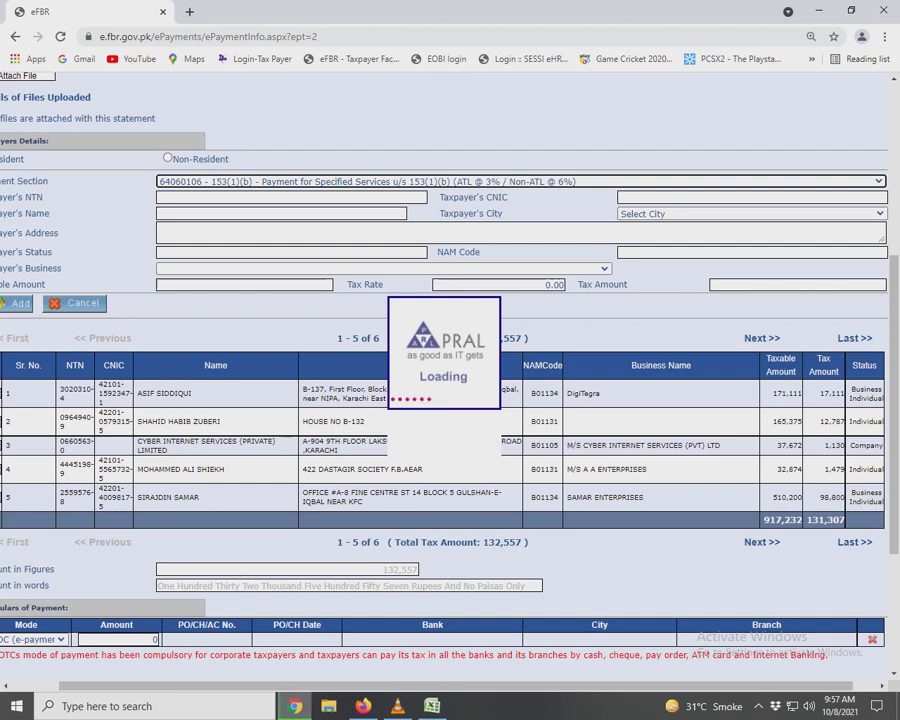
key("ctrl+v")
key("Tab")
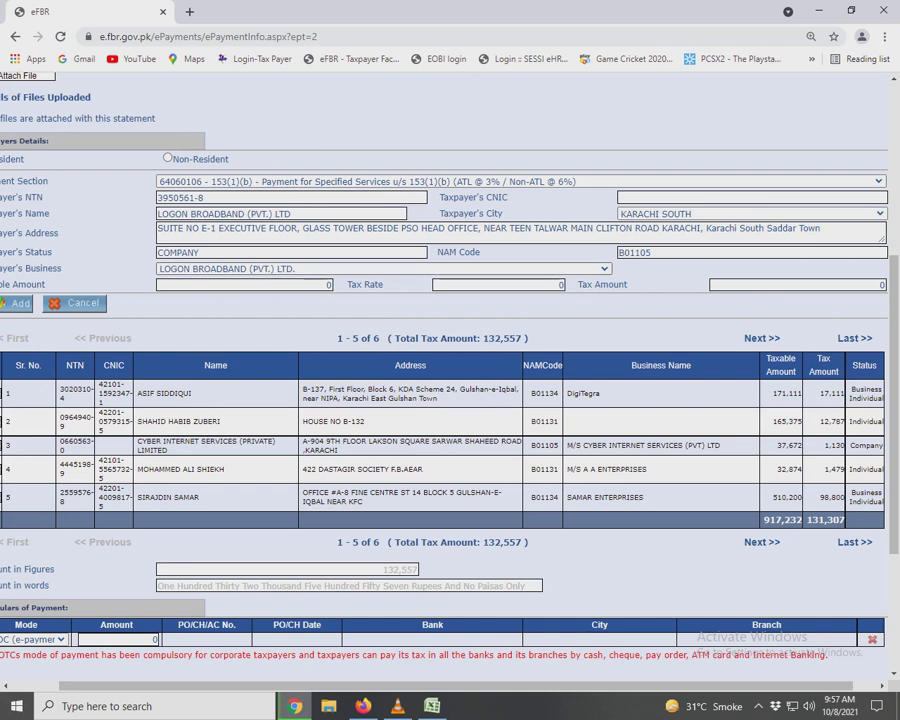
Enter taxable amount 15,773 and tax 473, then add the payee to the statement.
key("alt+Tab")
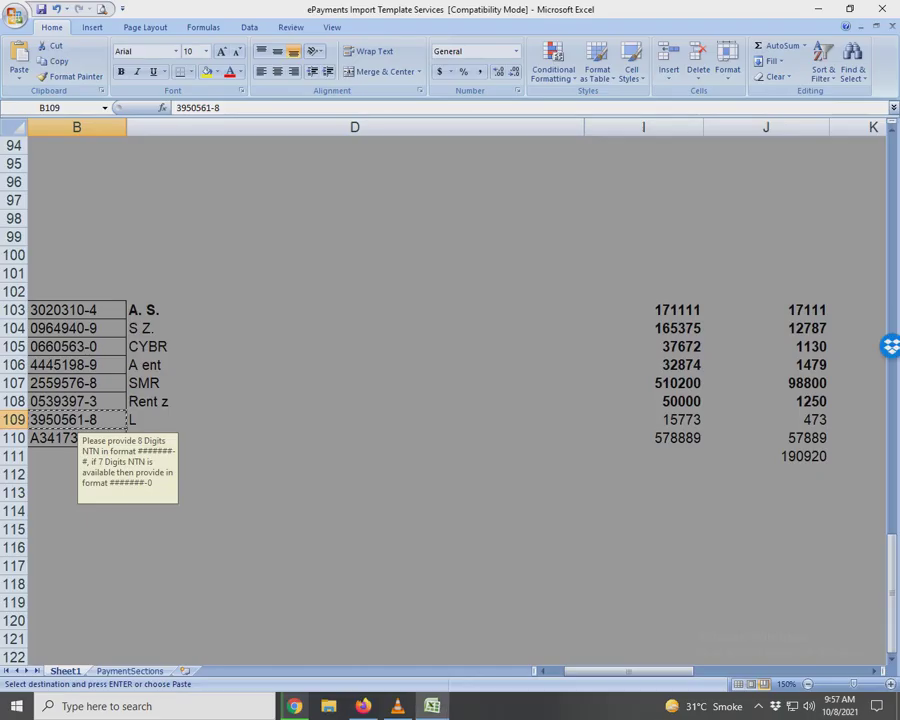
left_click(355, 419)
left_click(643, 419)
key("ctrl+c")
key("alt+Tab")
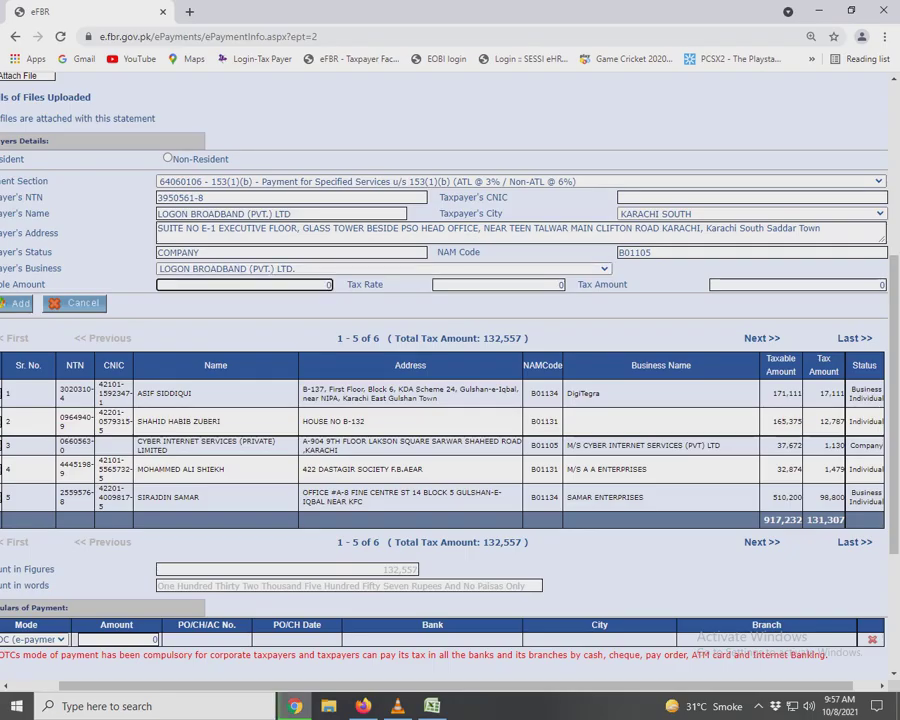
key("ctrl+v")
key("Tab")
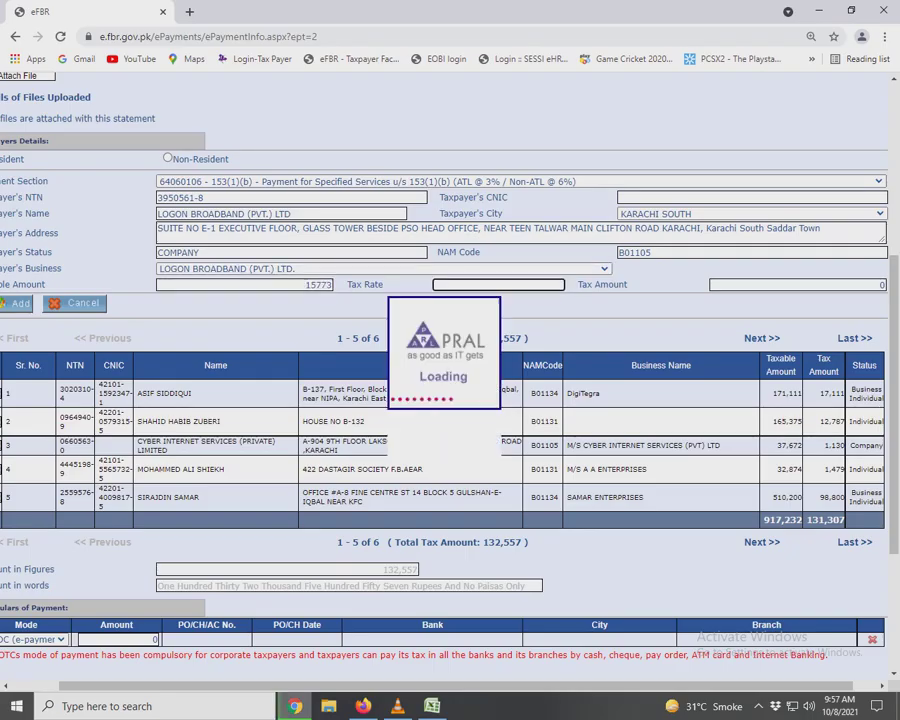
key("Tab")
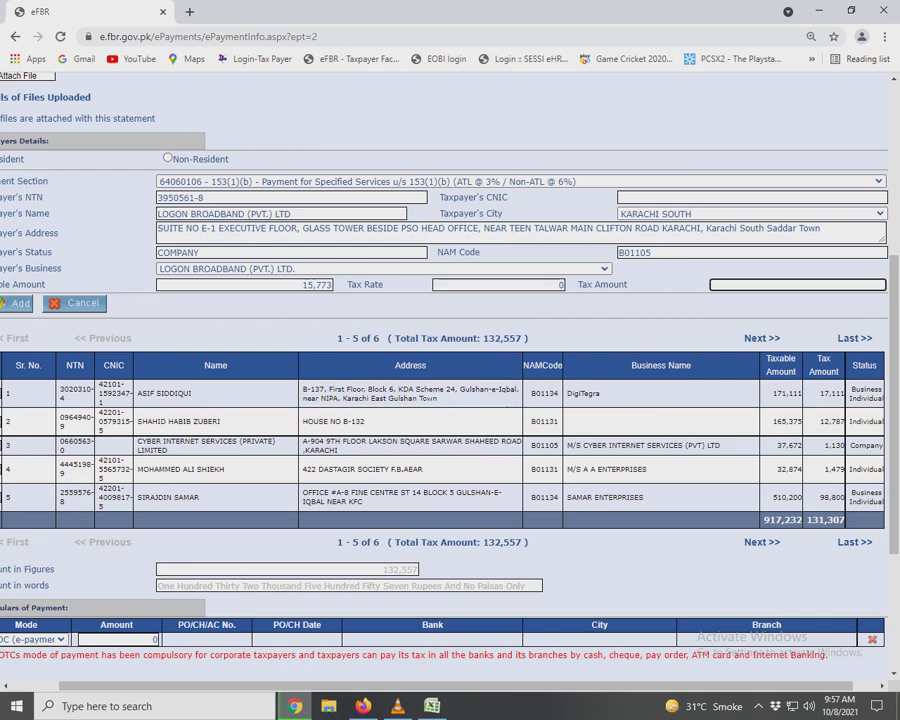
key("Tab")
key("Tab")
key("Tab")
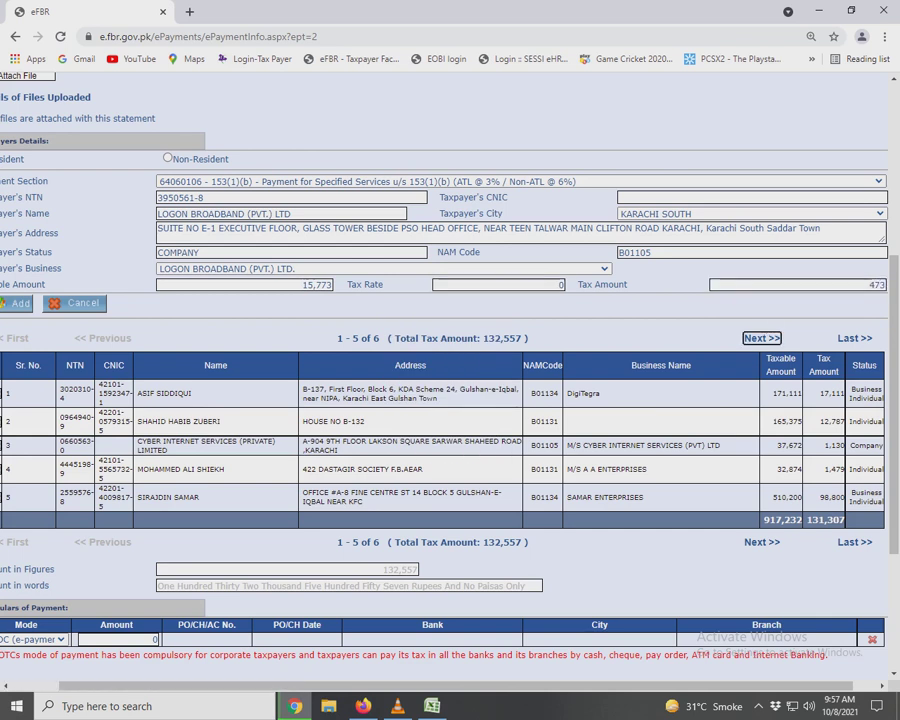
key("Return")
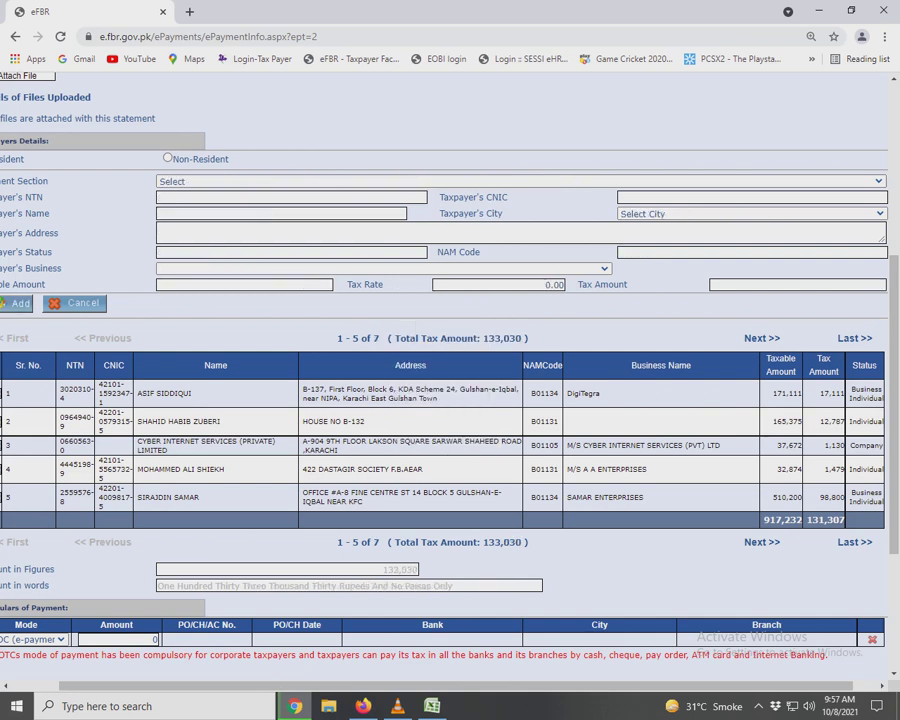
Copy the last payee's NTN from the spreadsheet.
key("alt+Tab")
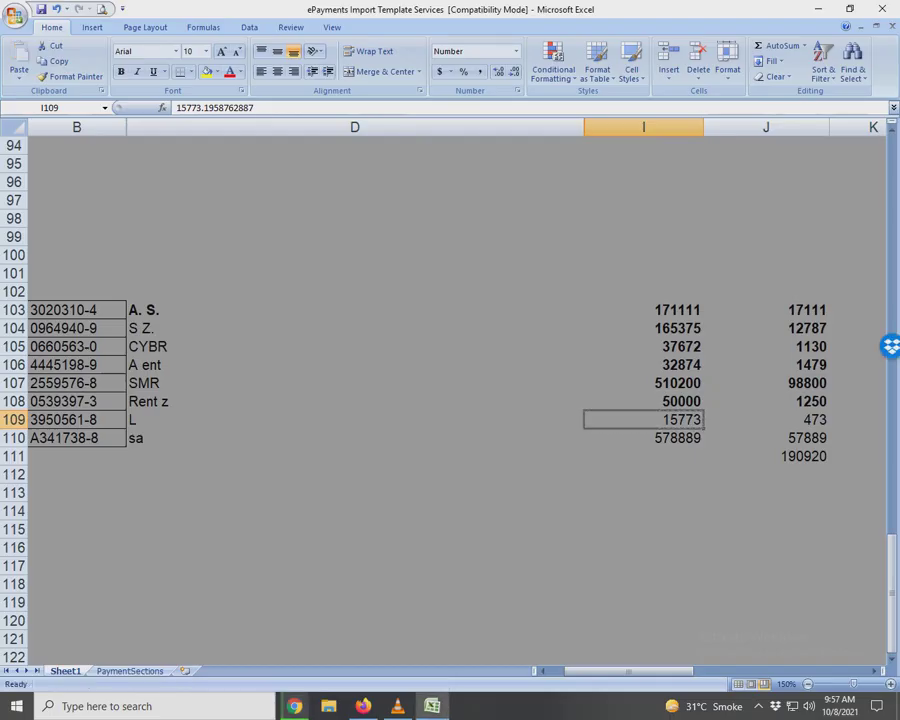
key("shift+Right")
key("Down")
key("Left")
key("Left")
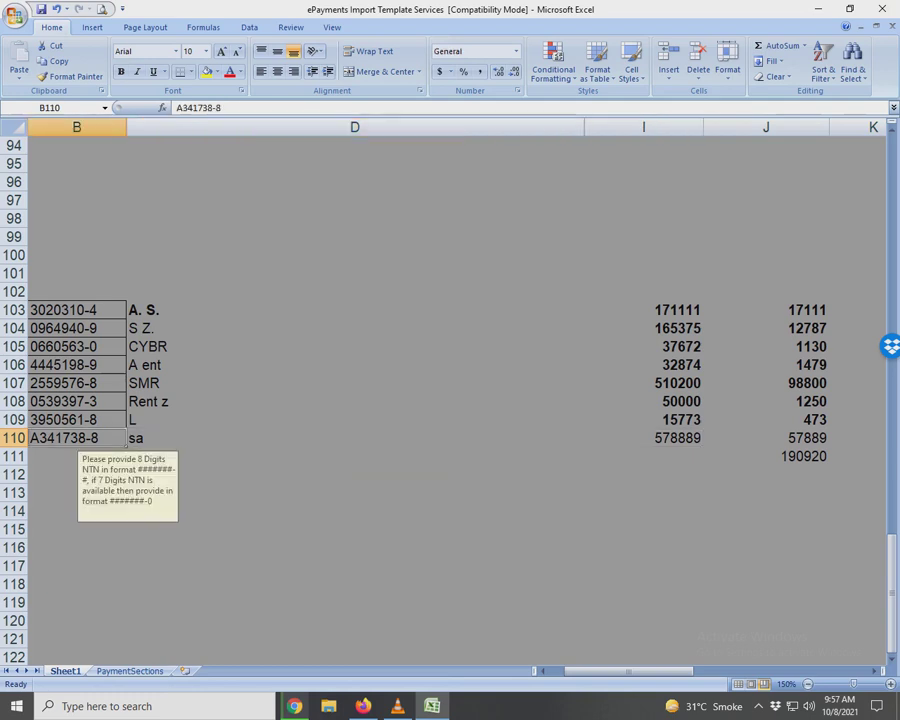
key("ctrl+c")
key("alt+Tab")
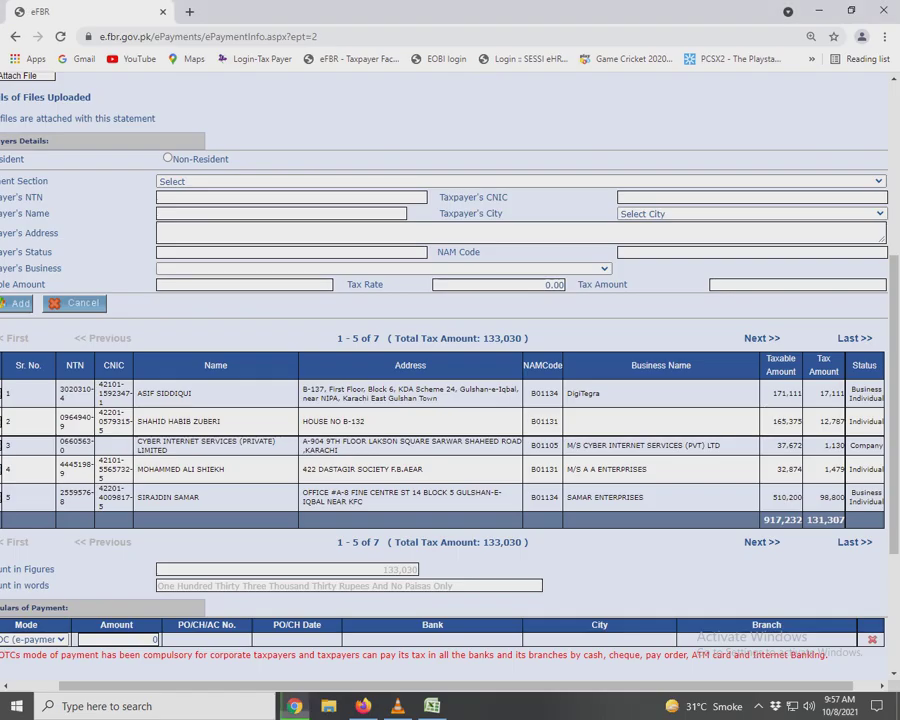
Choose section 64060116 payment for services and look up the payee by NTN.
key("alt+Down")
scroll(520, 300, "down", 10)
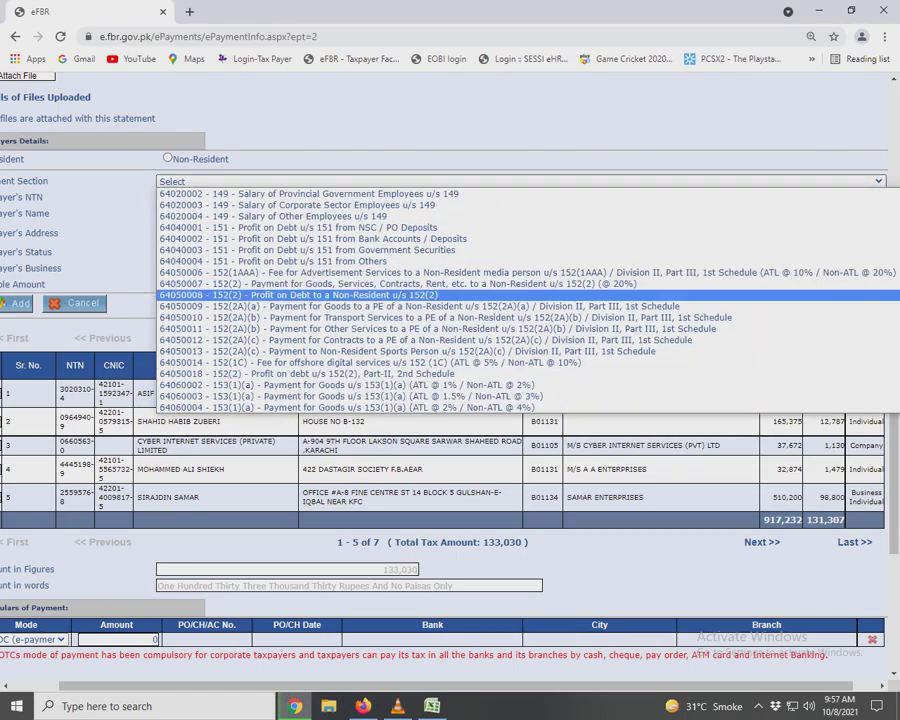
key("Down")
key("Down")
key("Down")
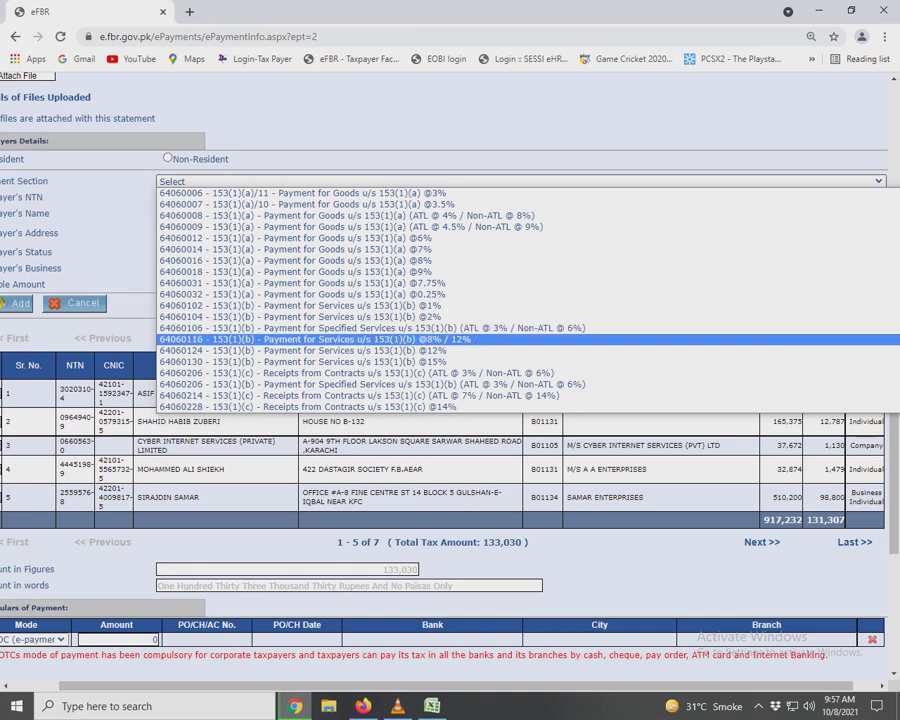
key("Return")
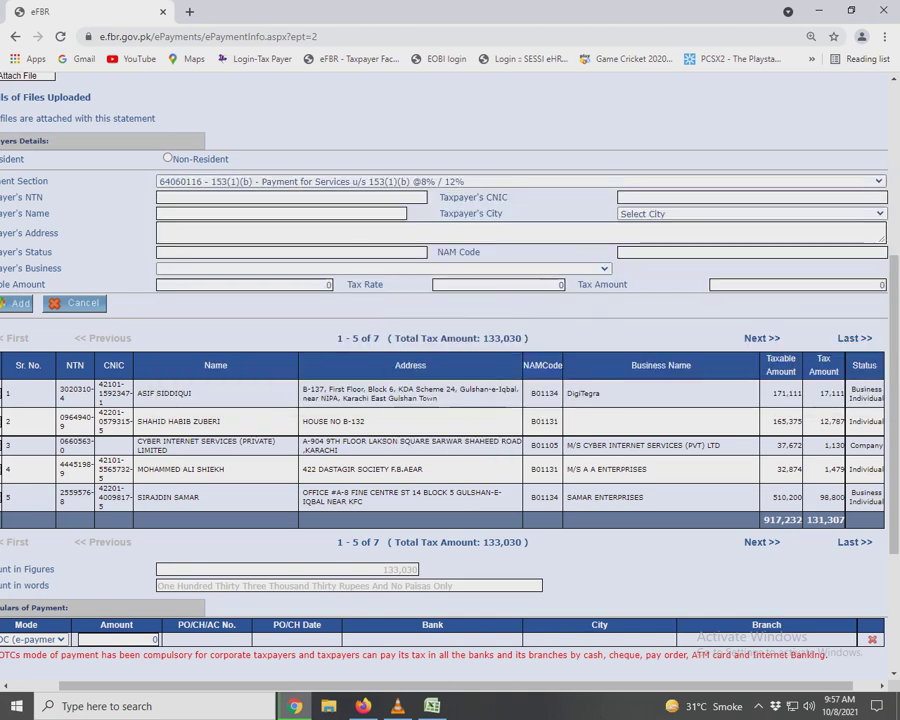
key("ctrl+v")
key("Tab")
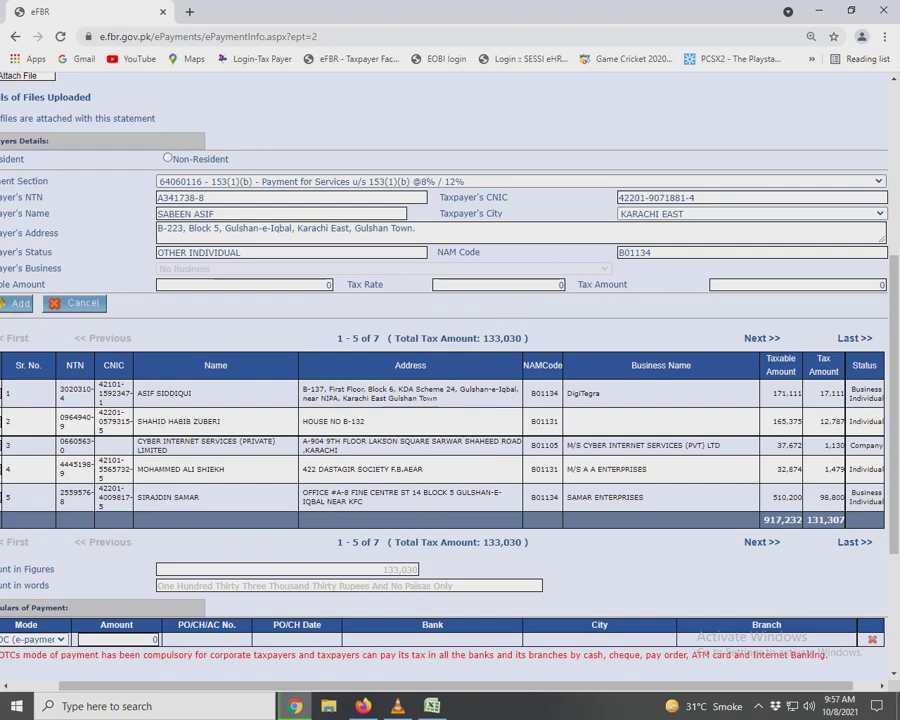
Enter the eighth payee's taxable amount of 578,889.
key("alt+Tab")
key("Right")
key("Right")
key("ctrl+c")
key("alt+Tab")
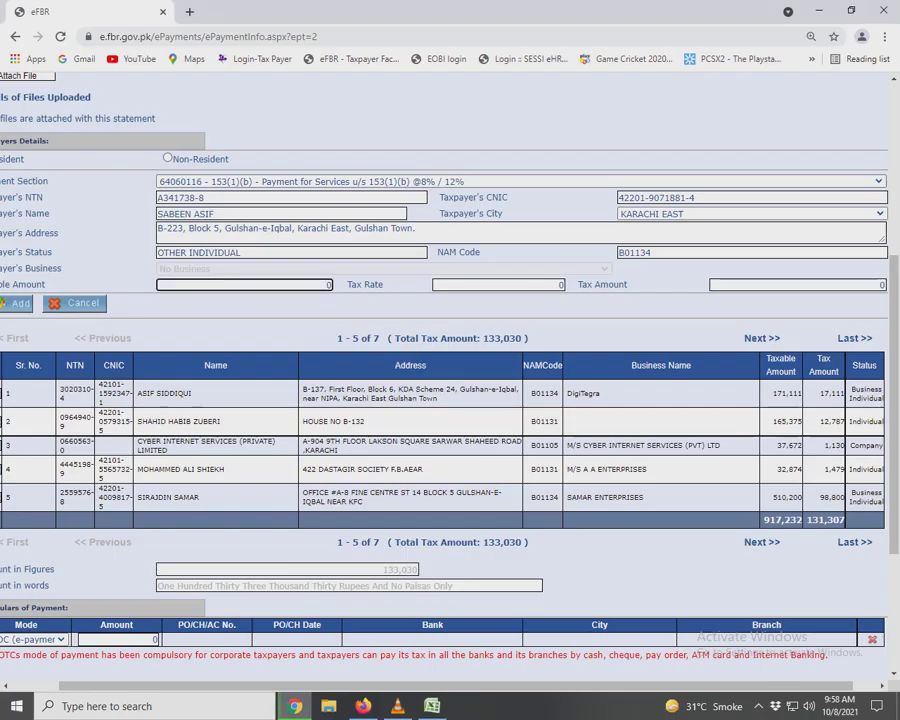
key("ctrl+v")
key("Tab")
Enter the 57,889 tax amount and submit the eighth payee's record.
key("alt+Tab")
key("Right")
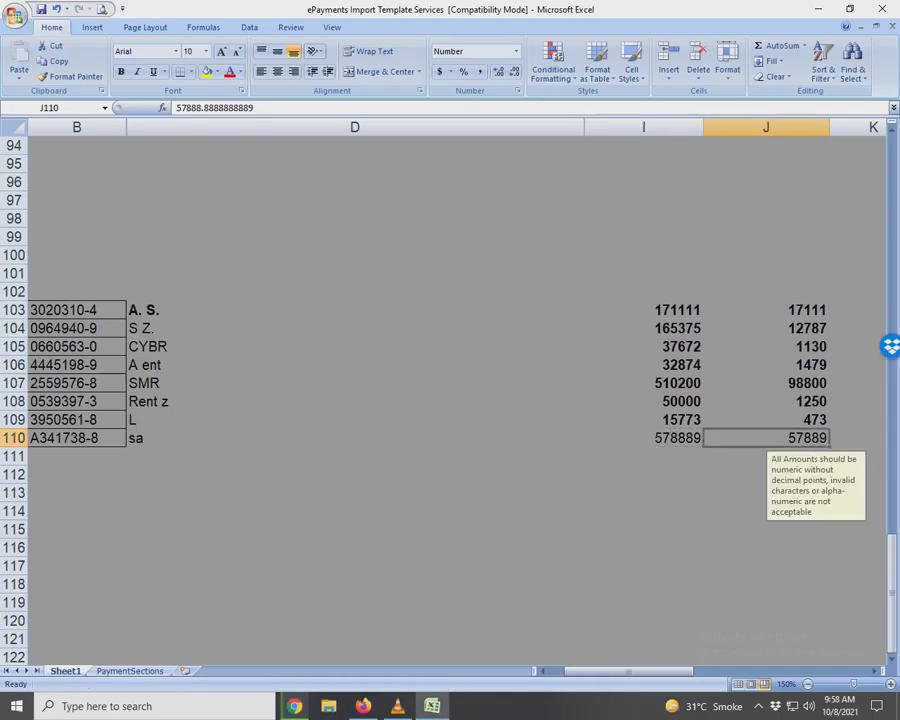
key("ctrl+c")
key("alt+Tab")
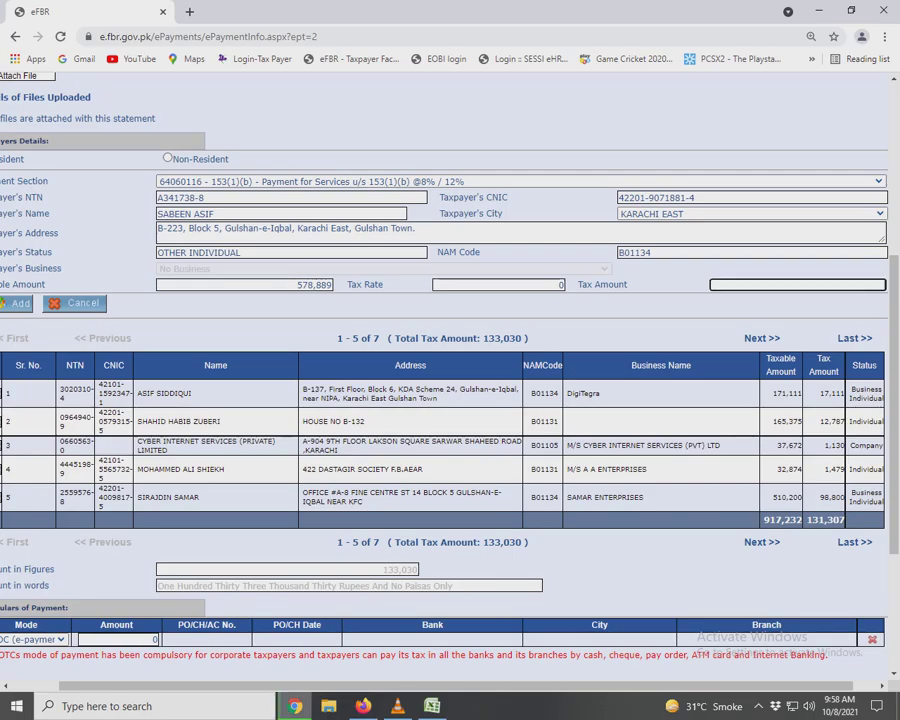
key("ctrl+v")
key("Tab")
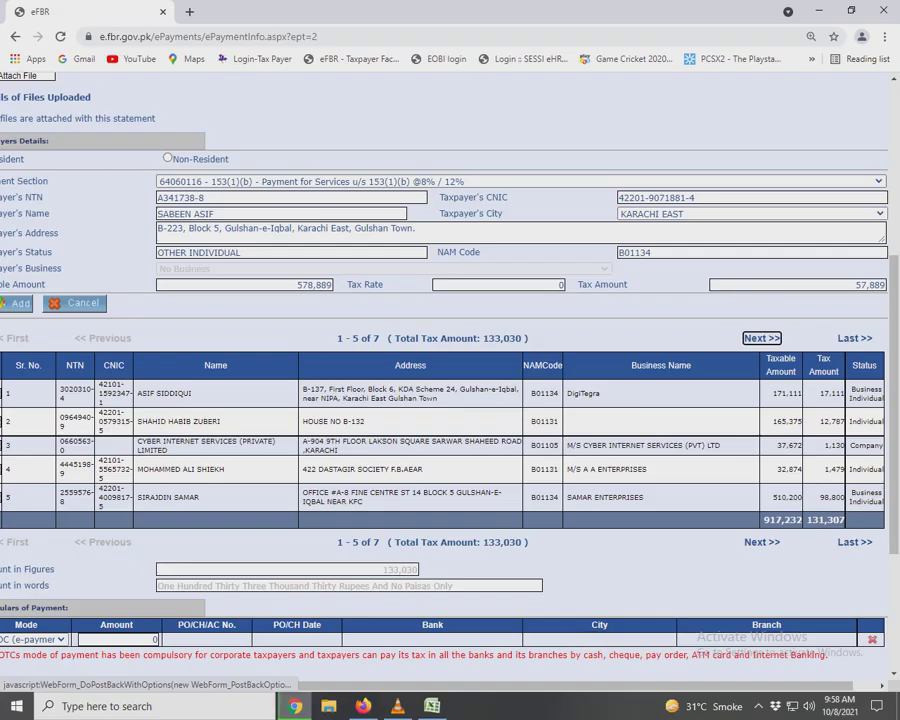
Clear the spreadsheet selection and go back to the eFBR payment page totalling 190,919.
key("alt+Tab")
key("shift+Left")
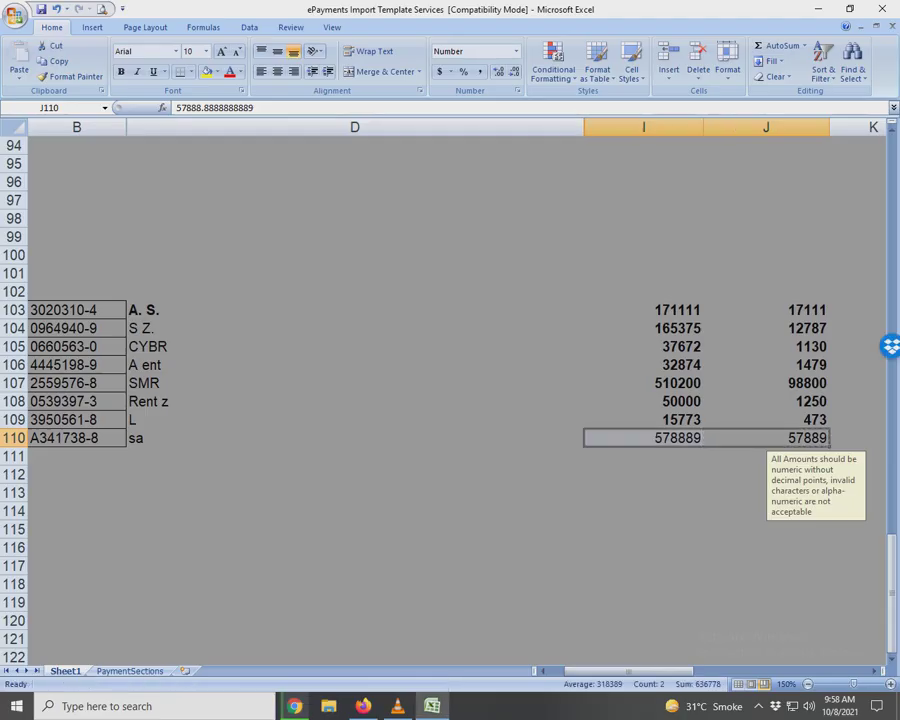
scroll(450, 400, "down", 2)
left_click(352, 432)
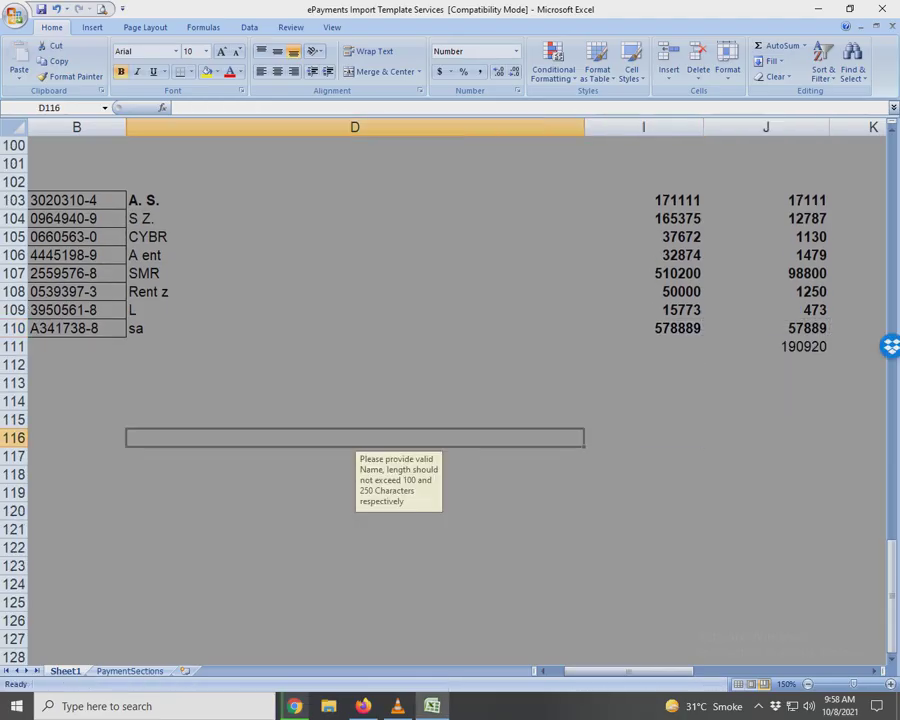
key("alt+Tab")
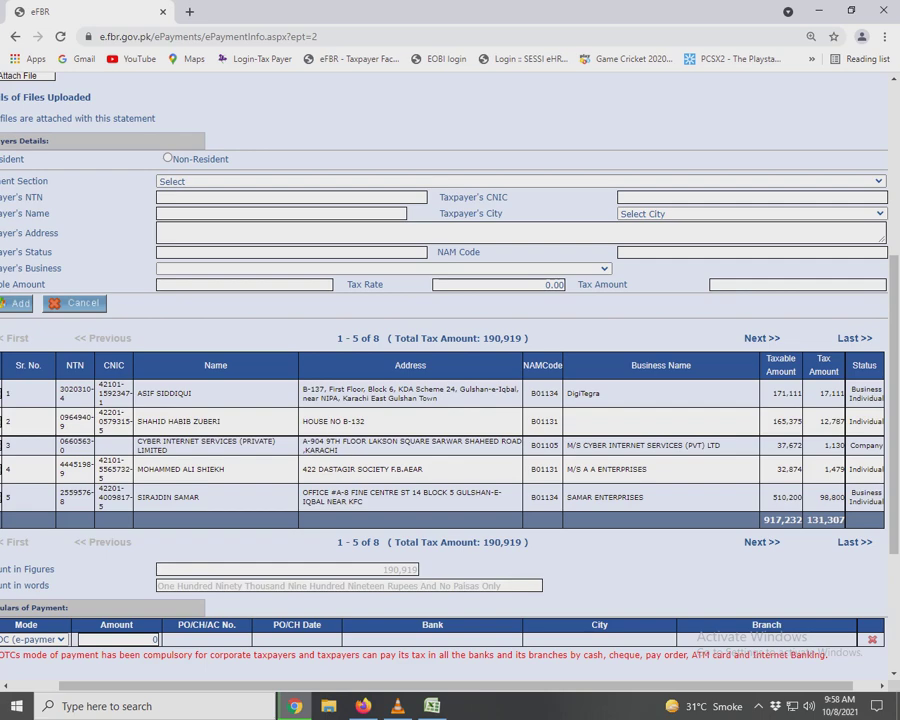
Page to records 6–8 of 8, showing 644,662 taxable and 59,612 tax.
key("alt+Tab")
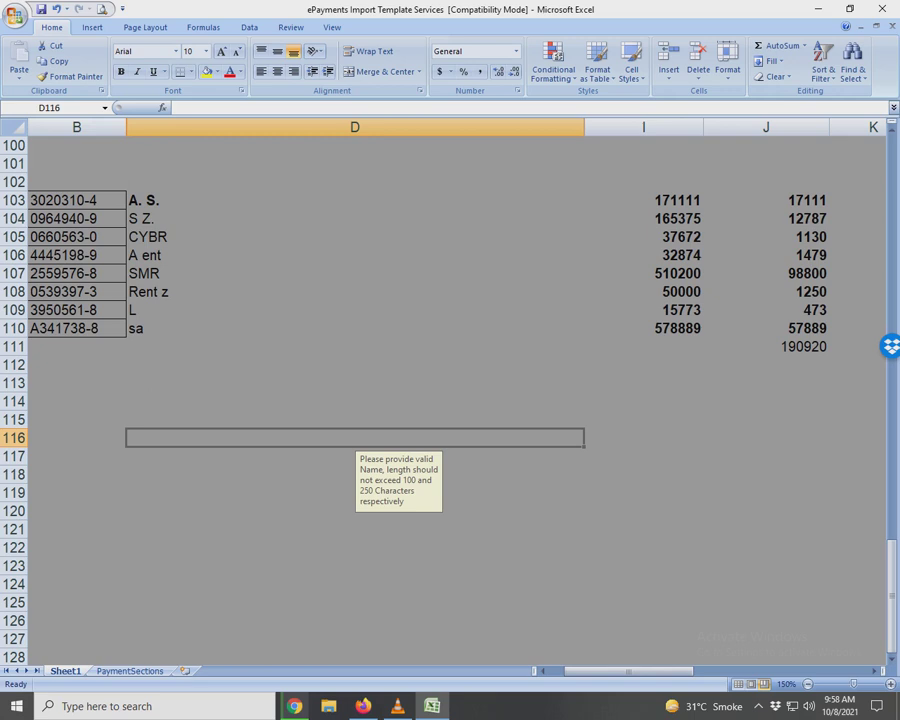
key("alt+Tab")
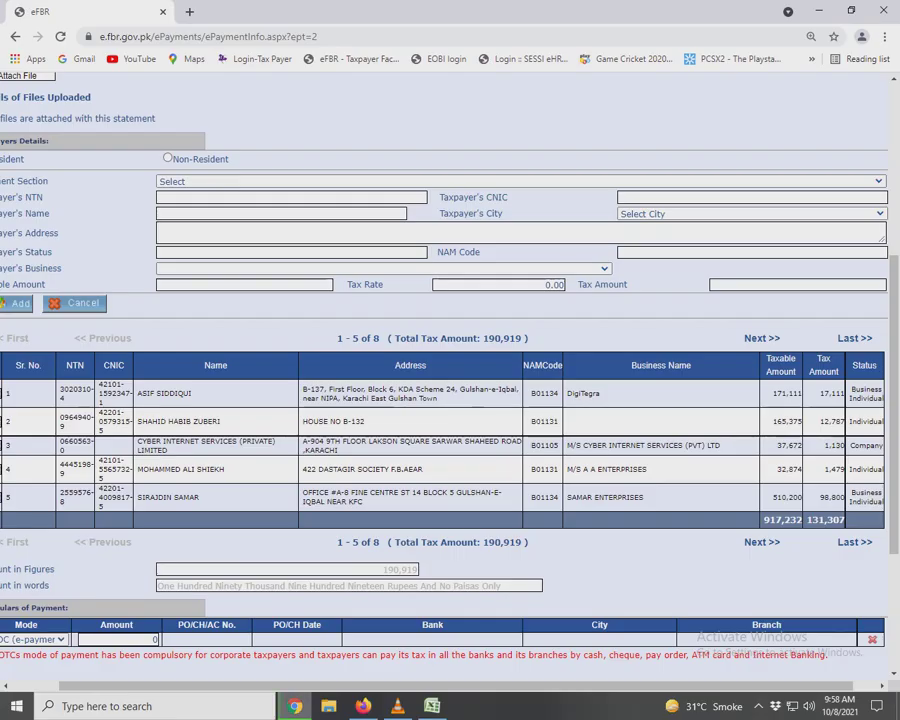
scroll(450, 360, "down", 2)
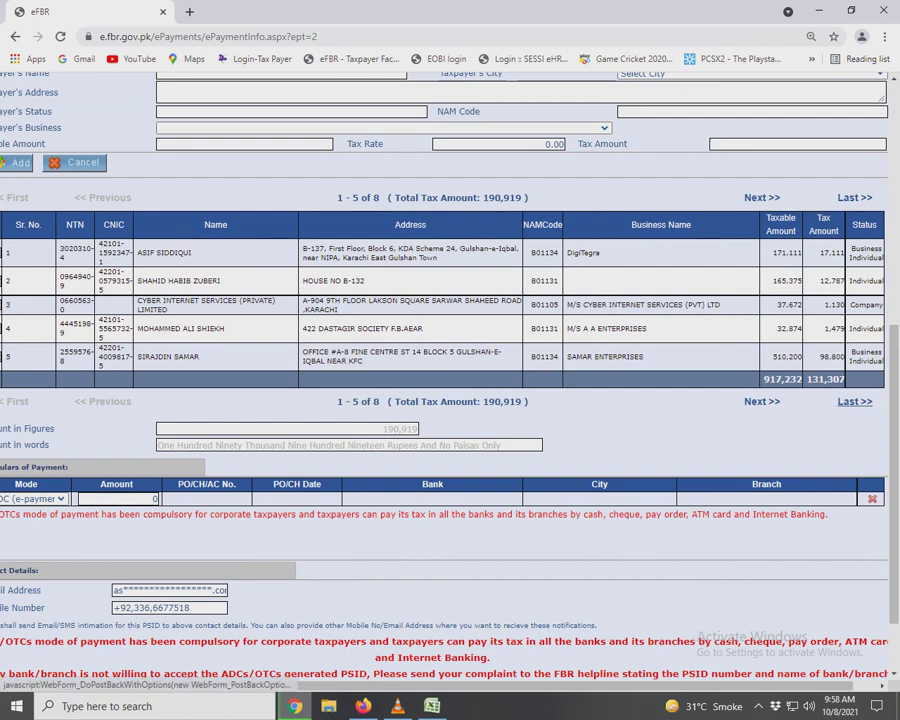
left_click(855, 401)
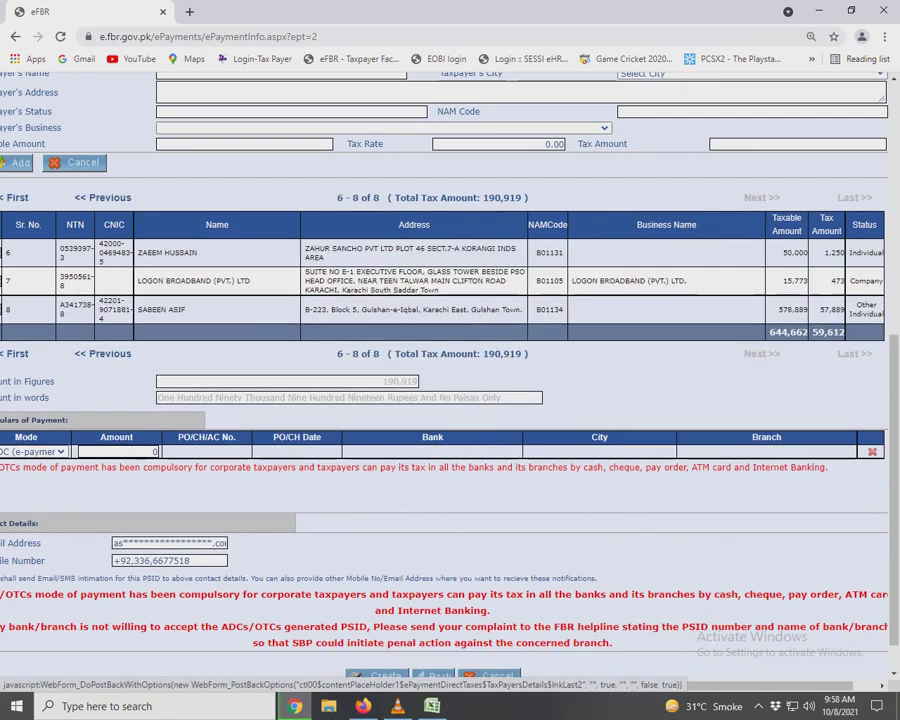
key("alt+Tab")
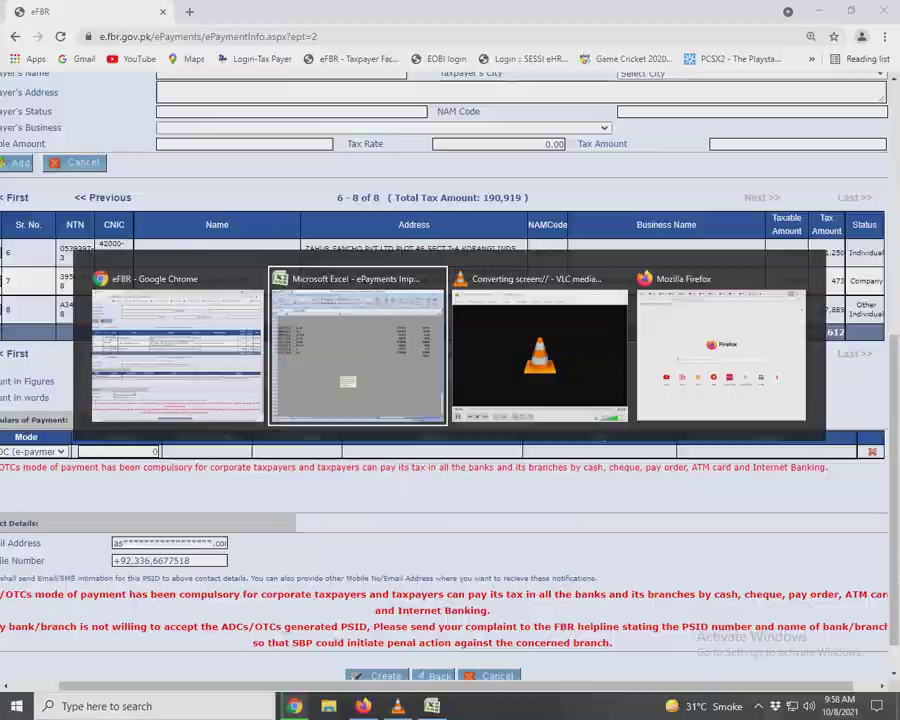
Increase the J103:J110 tax amounts to two decimal places.
left_click_drag(766, 200, 766, 328)
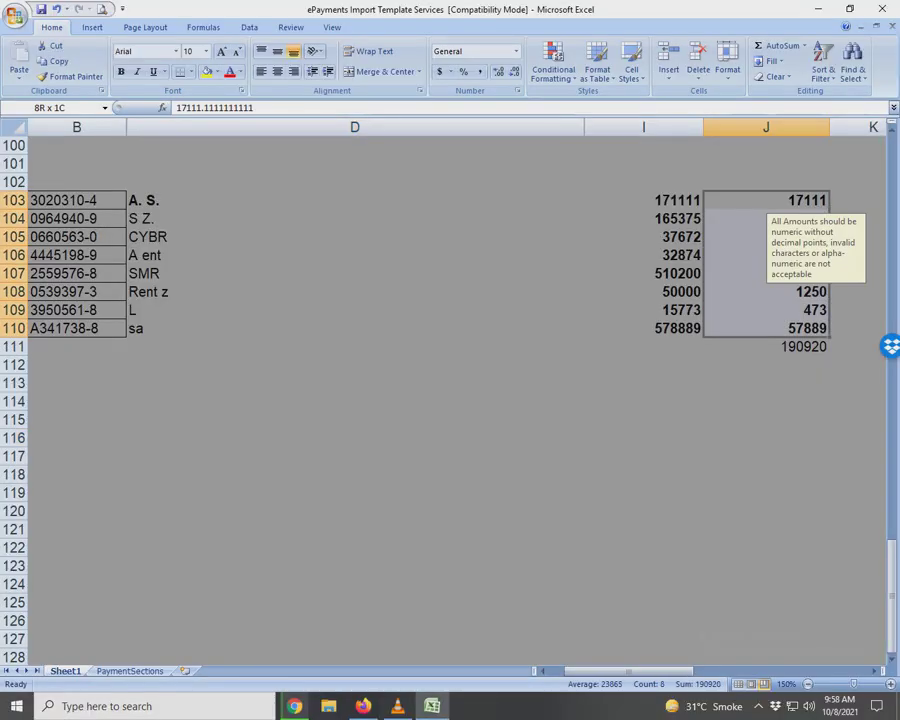
left_click(497, 71)
left_click(497, 71)
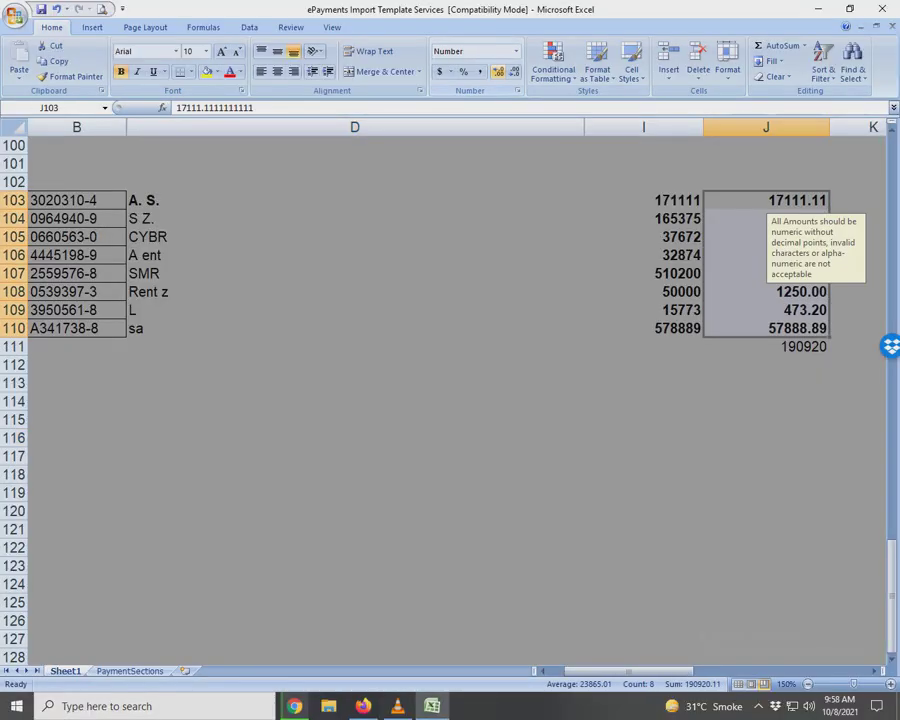
left_click(766, 455)
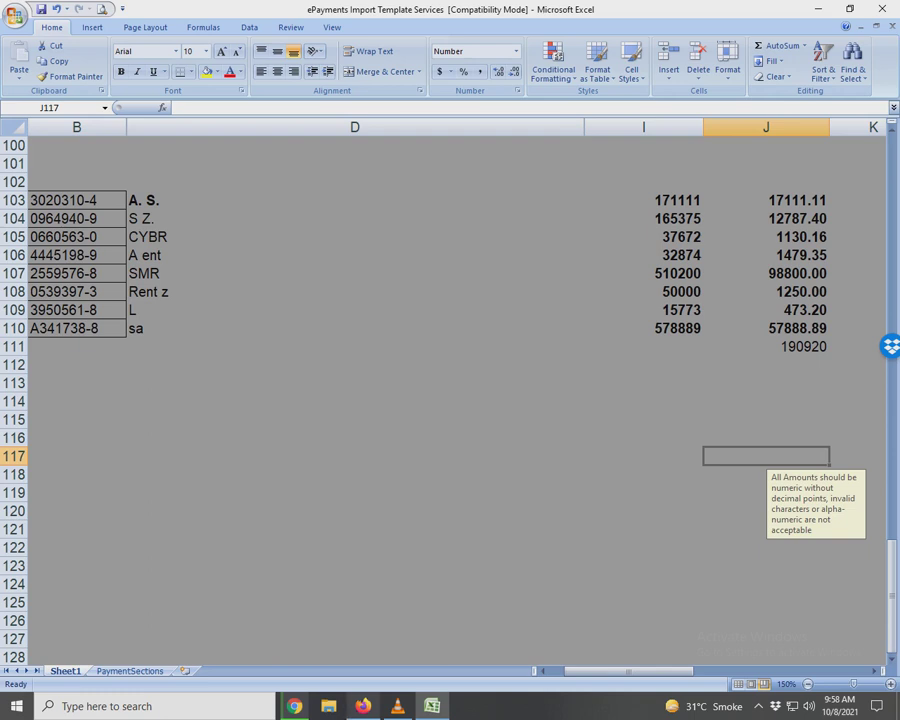
Compare with eFBR, trial-edit J110 without keeping changes, then reselect J103:J110.
key("alt+Tab")
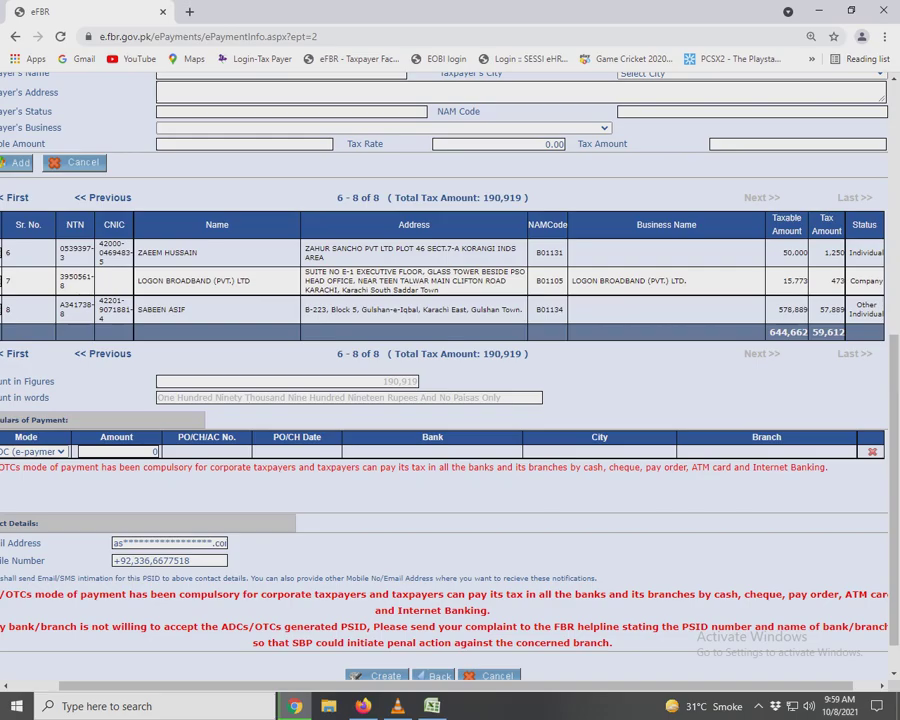
key("alt+Tab")
key("Up")
key("Up")
key("Up")
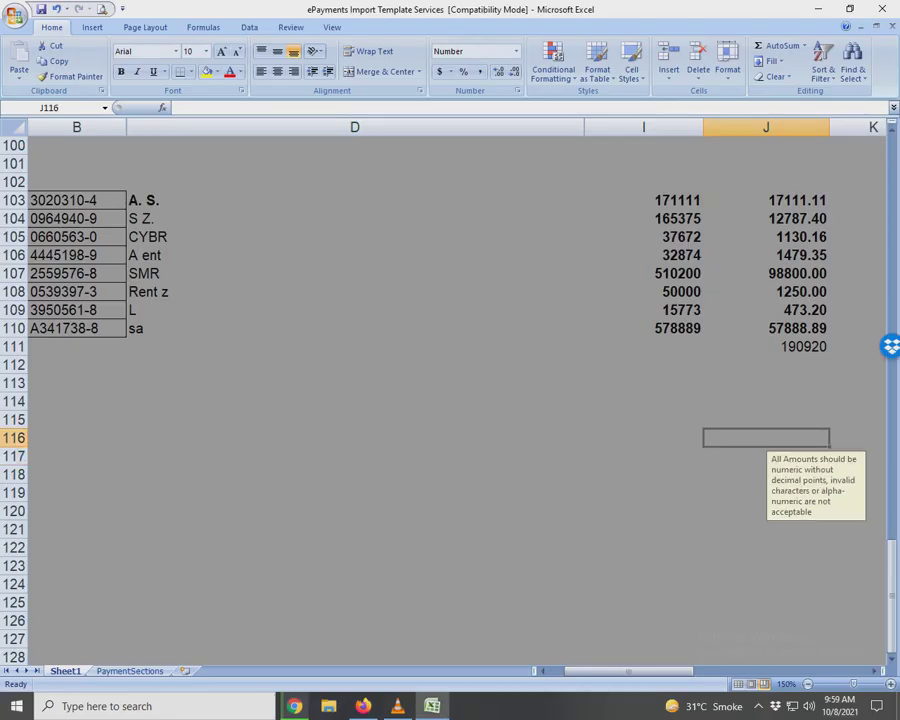
key("Up")
key("Up")
key("Up")
key("Up")
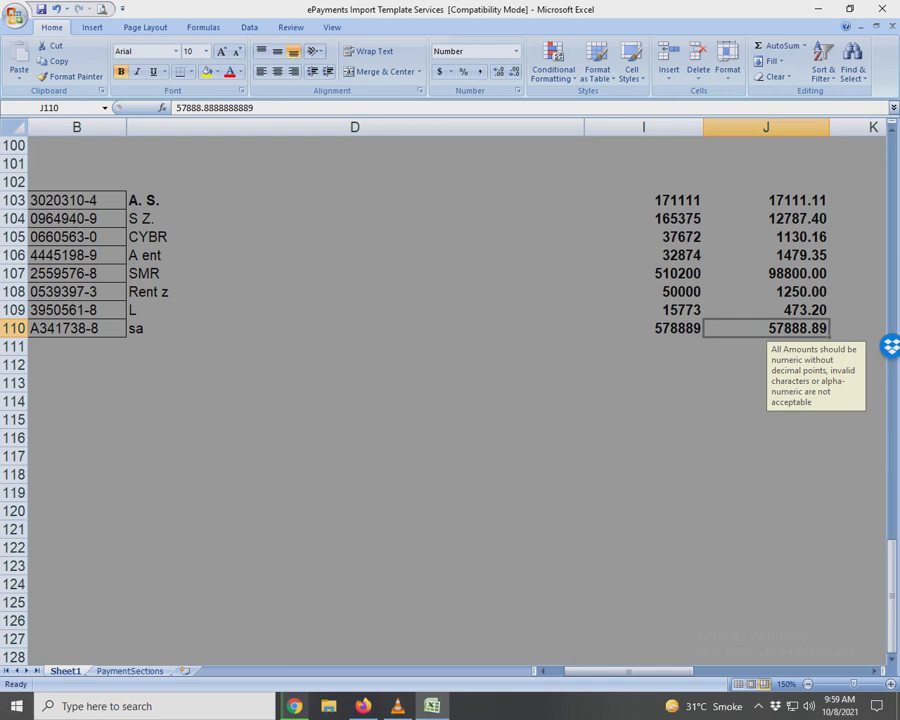
key("F2")
key("BackSpace")
key("BackSpace")
key("BackSpace")
key("BackSpace")
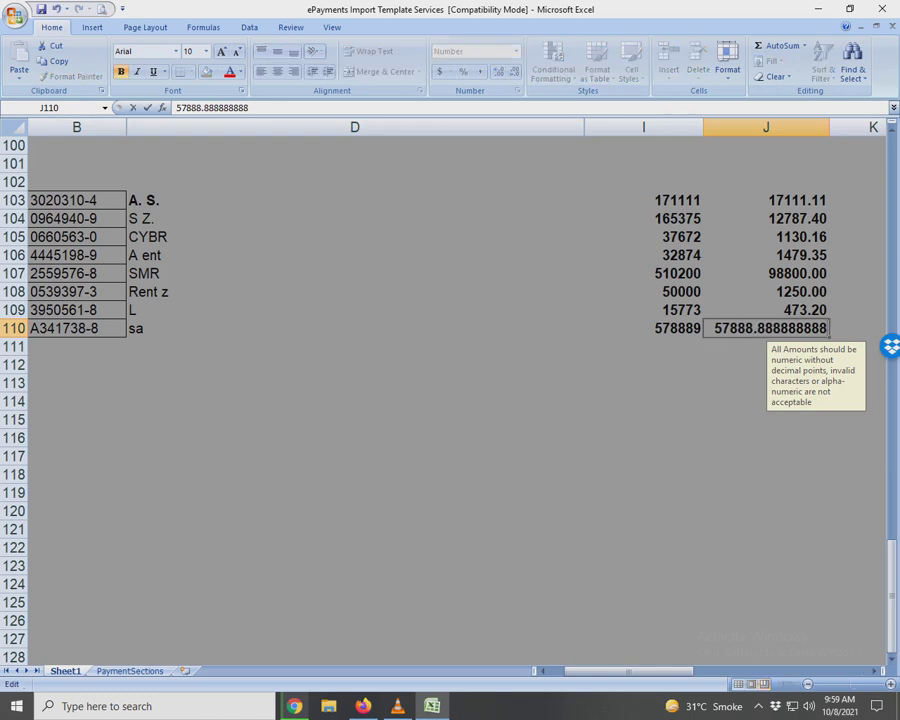
key("BackSpace")
key("BackSpace")
key("BackSpace")
key("BackSpace")
key("BackSpace")
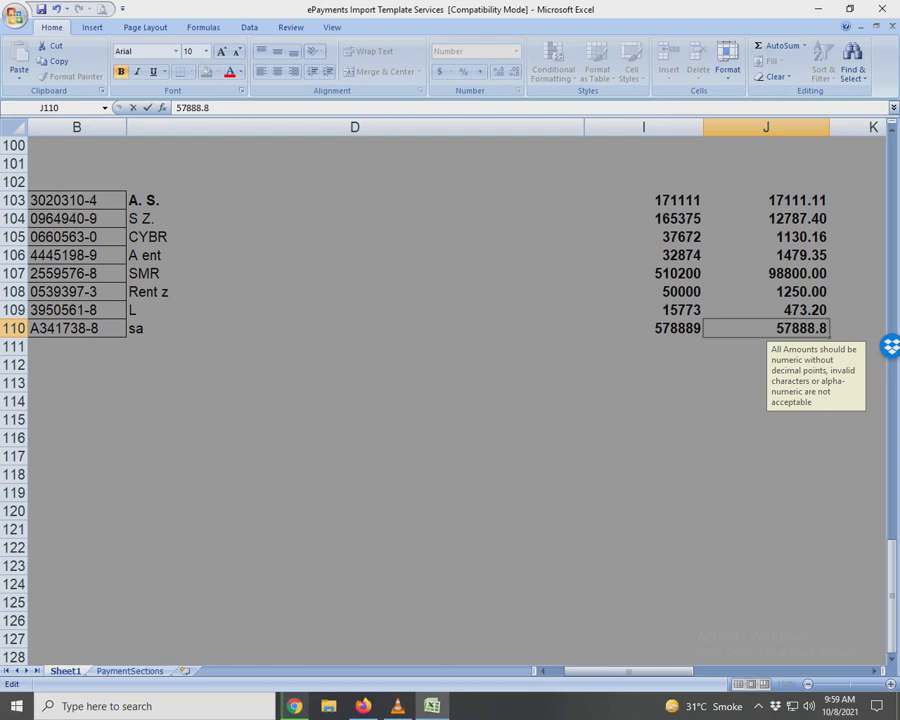
key("Escape")
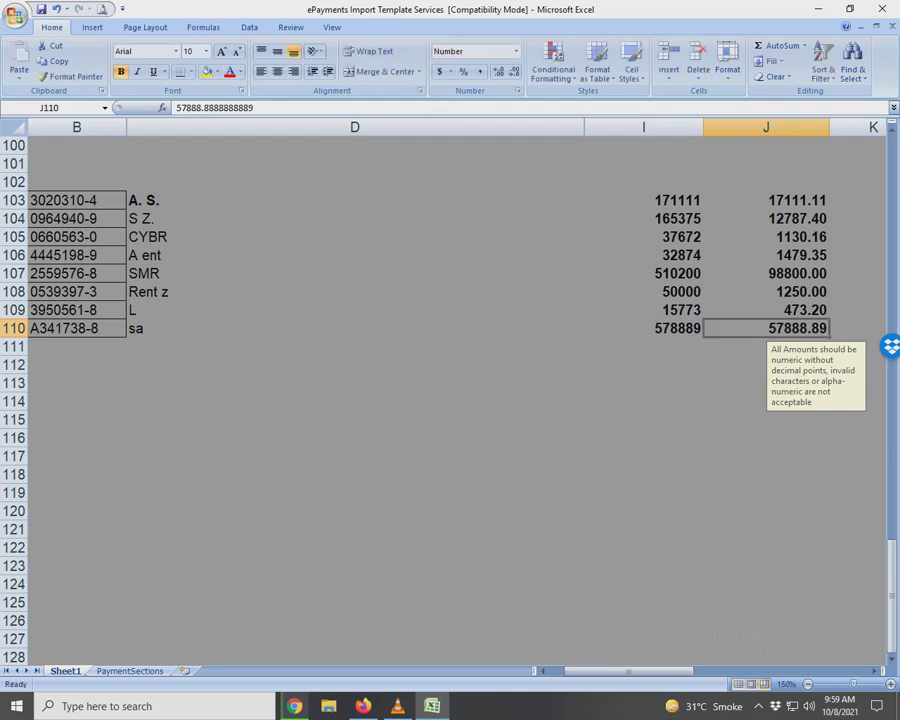
key("Delete")
key("Up")
key("Delete")
key("Up")
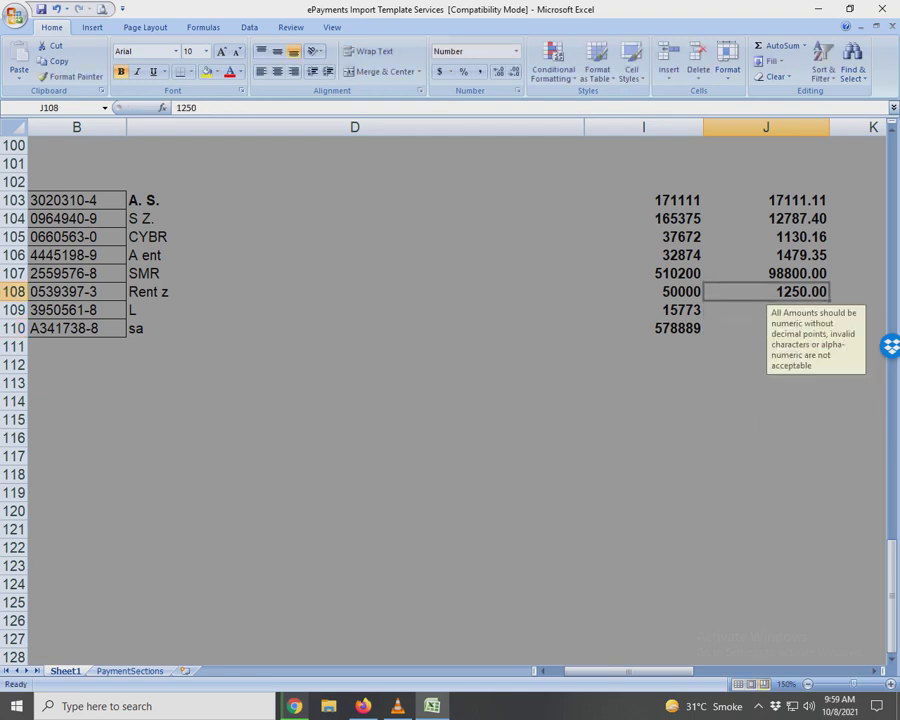
key("ctrl+z")
key("ctrl+z")
left_click(766, 419)
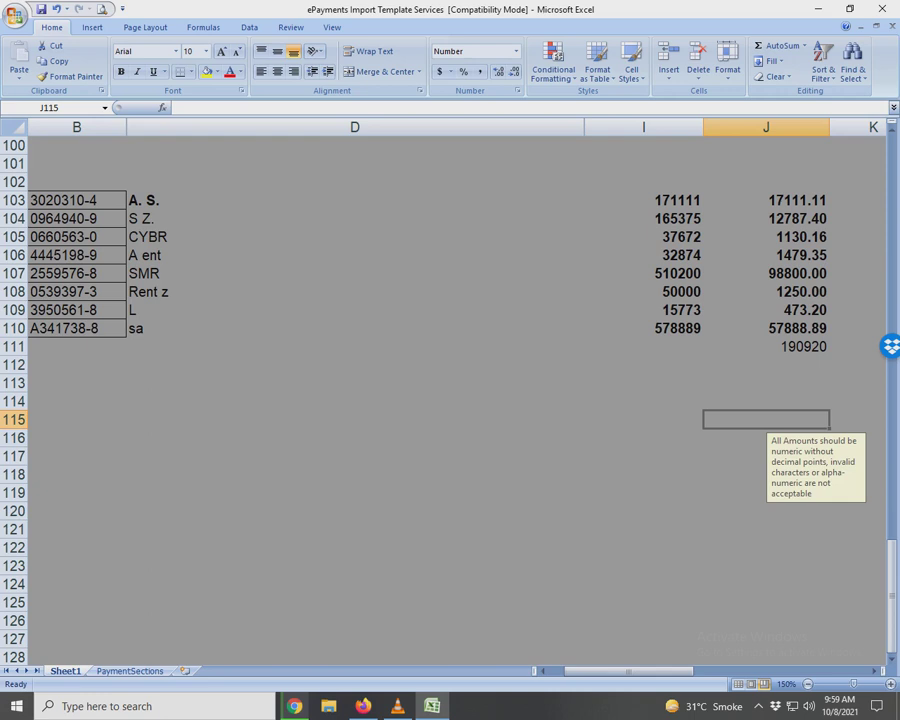
left_click_drag(766, 200, 766, 328)
Remove both decimal places from the tax amounts and check the J111 total.
key("alt+h")
key("9")
key("alt+h")
key("9")
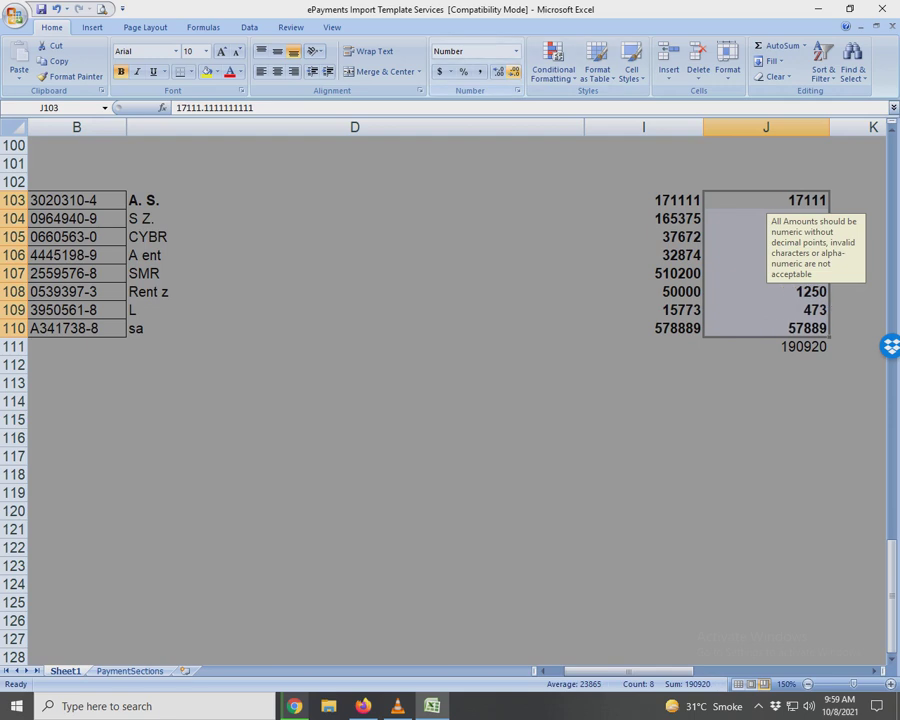
left_click(766, 346)
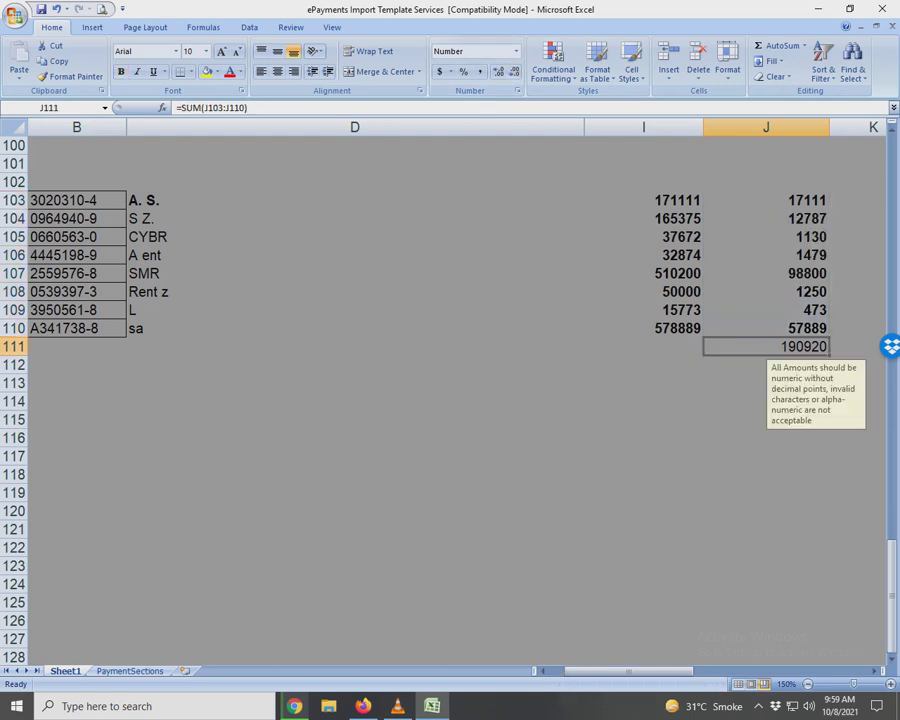
Trim the decimals so J103 becomes 17111 and J104 becomes 12787.
left_click(766, 200)
key("F2")
key("BackSpace")
key("BackSpace")
key("BackSpace")
key("BackSpace")
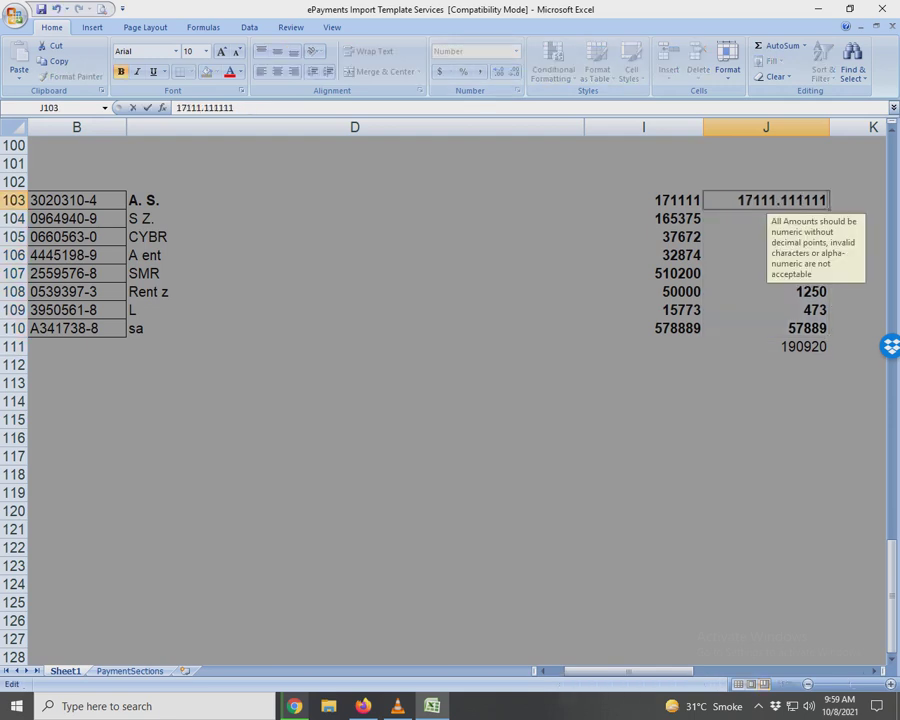
key("BackSpace")
key("BackSpace")
key("BackSpace")
key("BackSpace")
key("BackSpace")
key("BackSpace")
key("BackSpace")
key("Return")
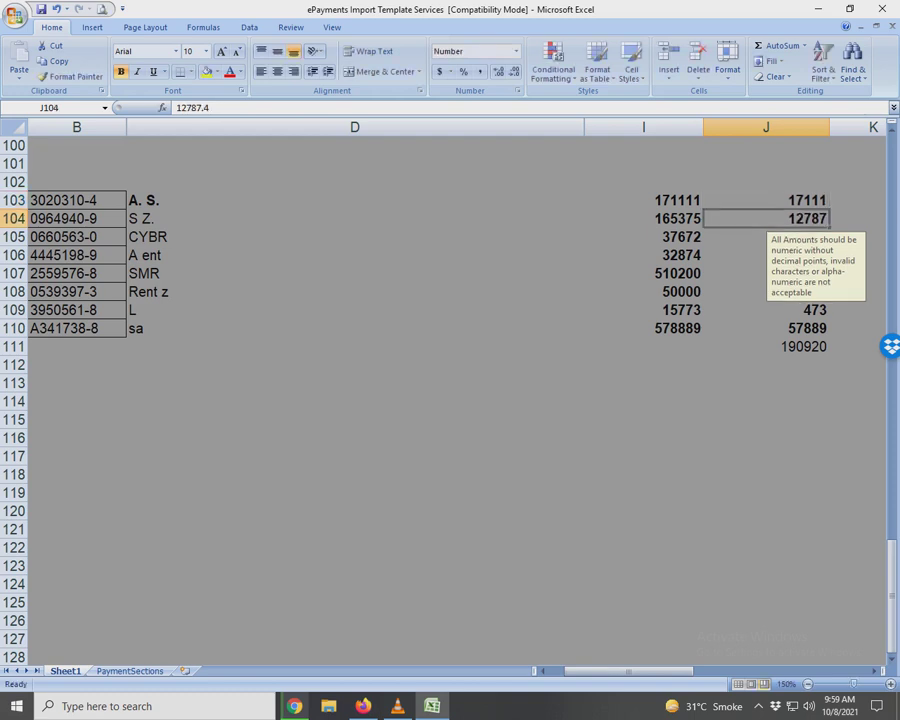
key("Down")
key("Up")
key("F2")
key("BackSpace")
key("BackSpace")
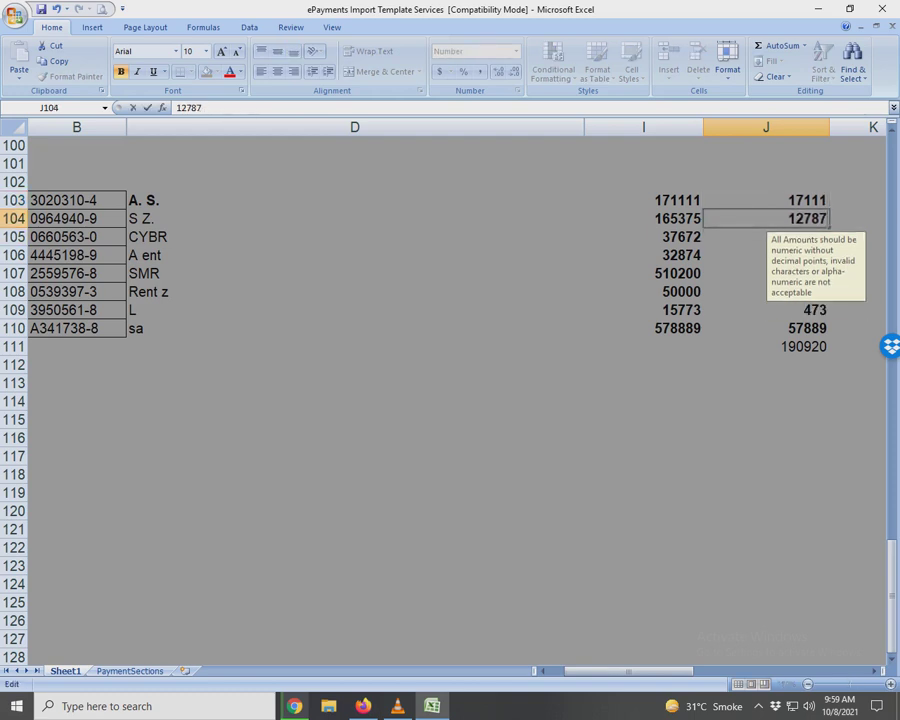
key("Return")
key("Down")
Trim the decimals so J106 becomes 1479 and J109 becomes 473.
key("F2")
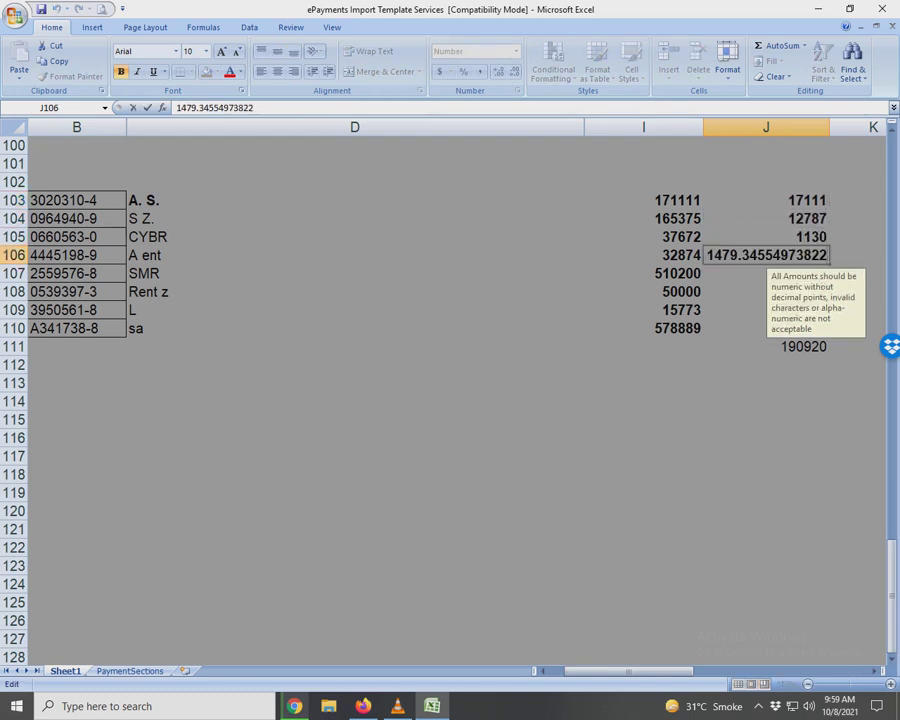
key("BackSpace")
key("BackSpace")
key("BackSpace")
key("BackSpace")
key("BackSpace")
key("BackSpace")
key("BackSpace")
key("BackSpace")
key("BackSpace")
key("BackSpace")
key("BackSpace")
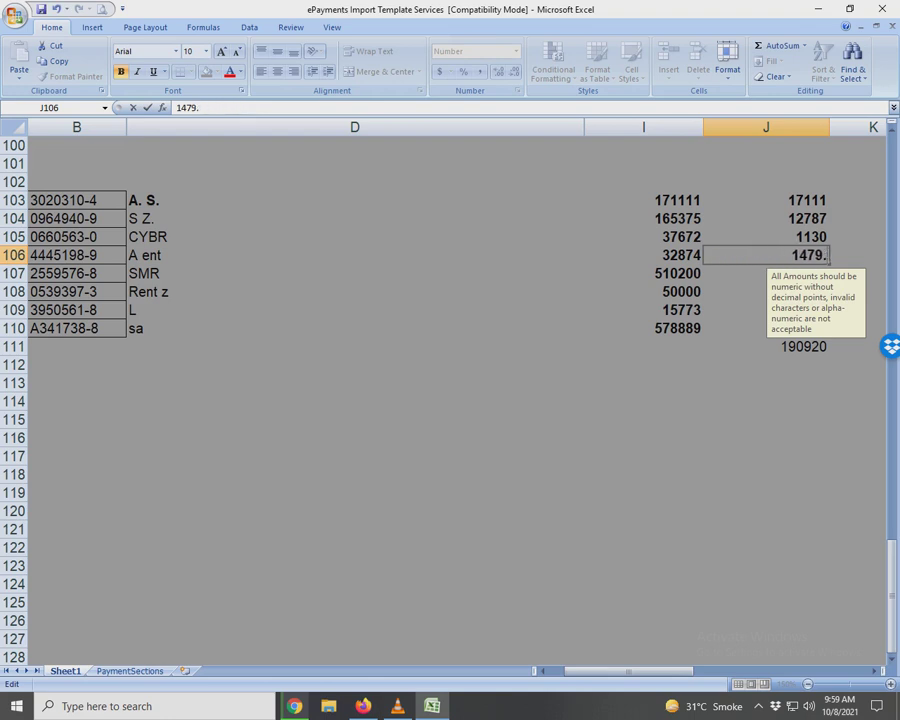
key("BackSpace")
key("Return")
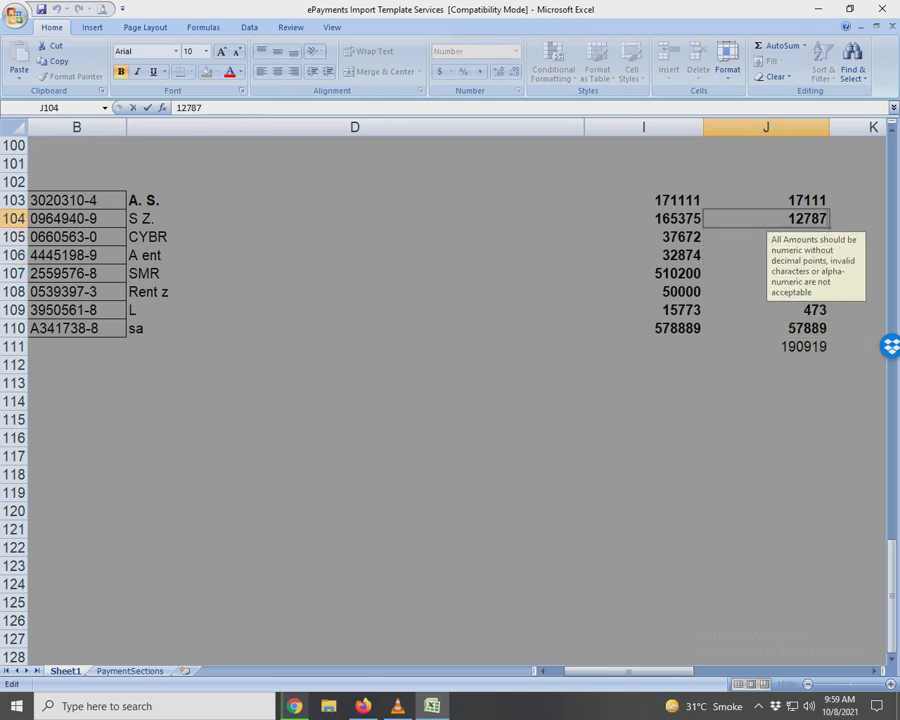
key("Return")
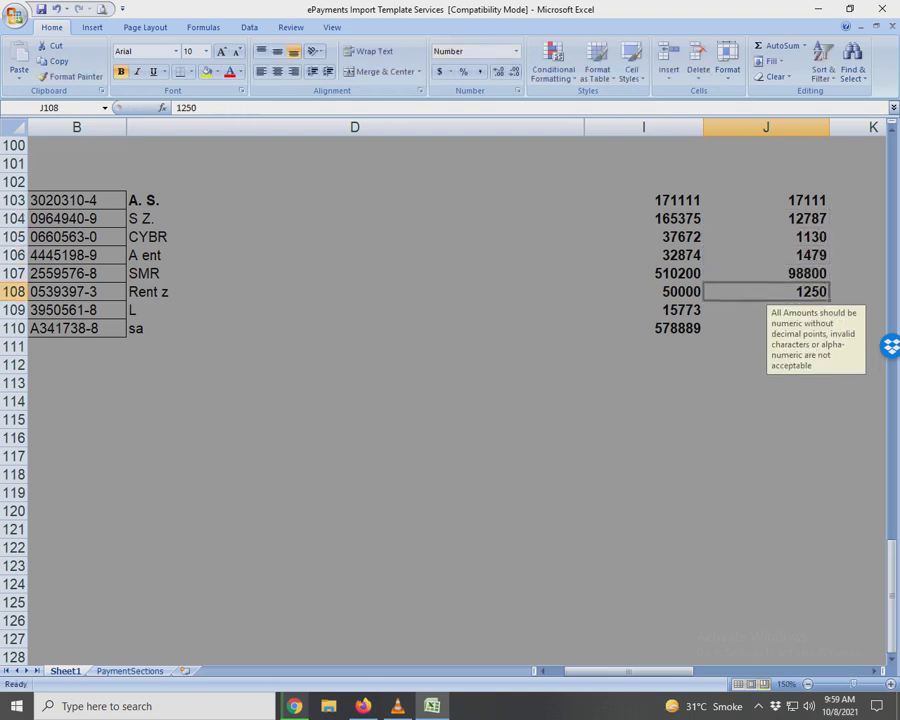
key("Return")
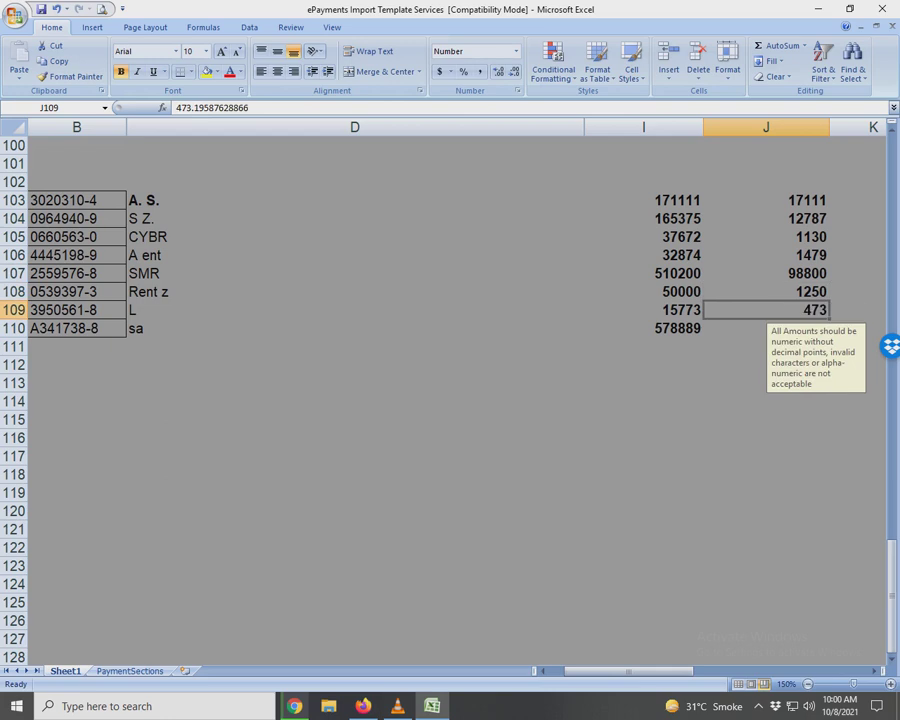
key("F2")
key("BackSpace")
key("BackSpace")
key("BackSpace")
key("BackSpace")
key("BackSpace")
key("BackSpace")
key("BackSpace")
key("BackSpace")
key("BackSpace")
key("BackSpace")
key("BackSpace")
key("BackSpace")
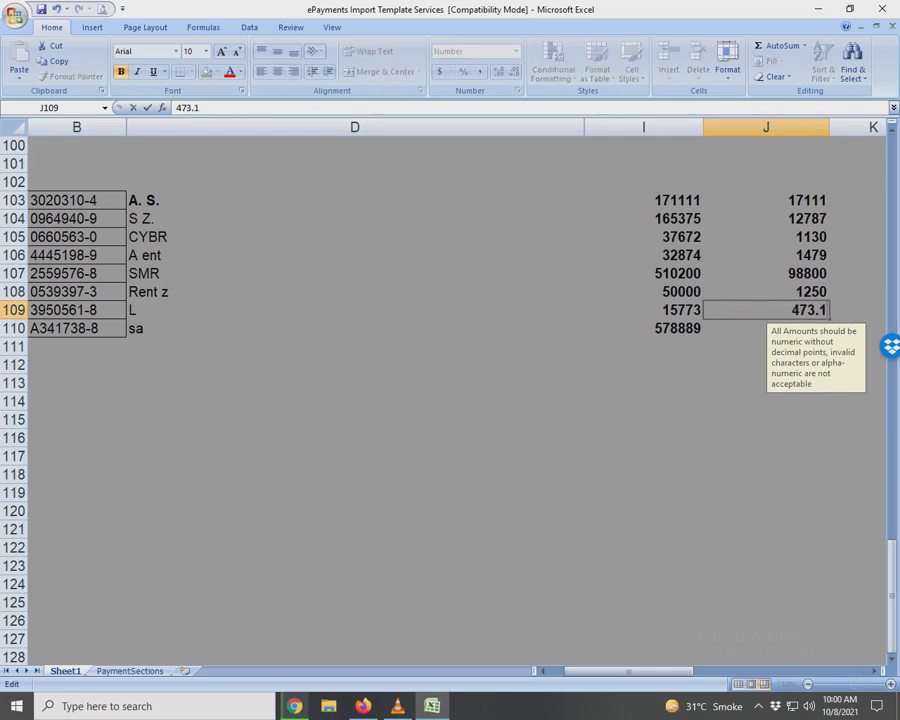
key("Return")
key("F2")
key("BackSpace")
key("BackSpace")
key("BackSpace")
key("BackSpace")
key("BackSpace")
key("BackSpace")
key("BackSpace")
key("BackSpace")
key("BackSpace")
key("BackSpace")
key("BackSpace")
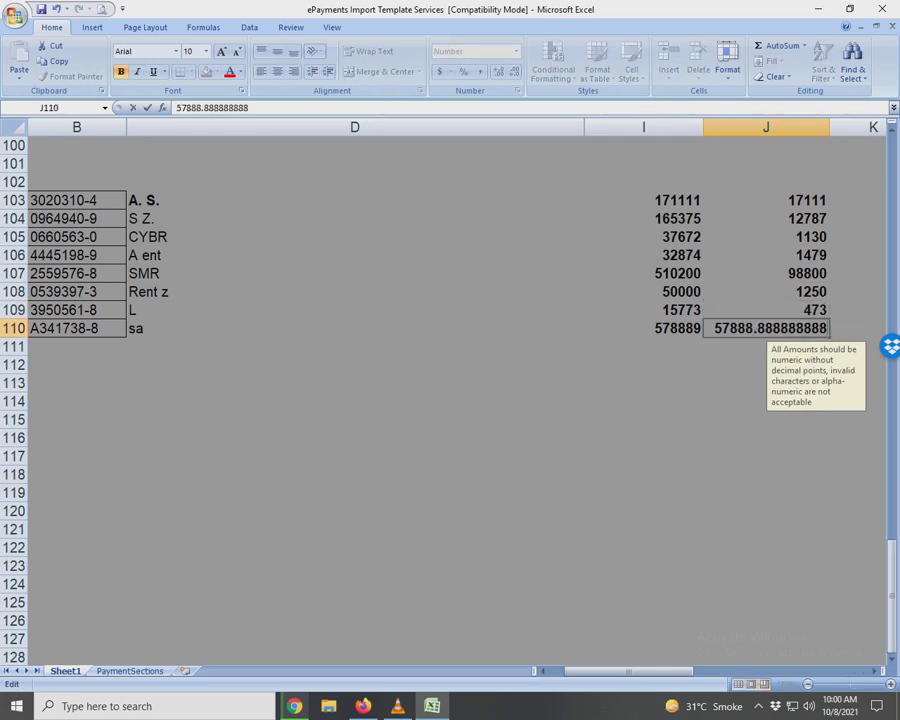
Round the last payee's tax in J110 to 57889.
key("alt+Tab")
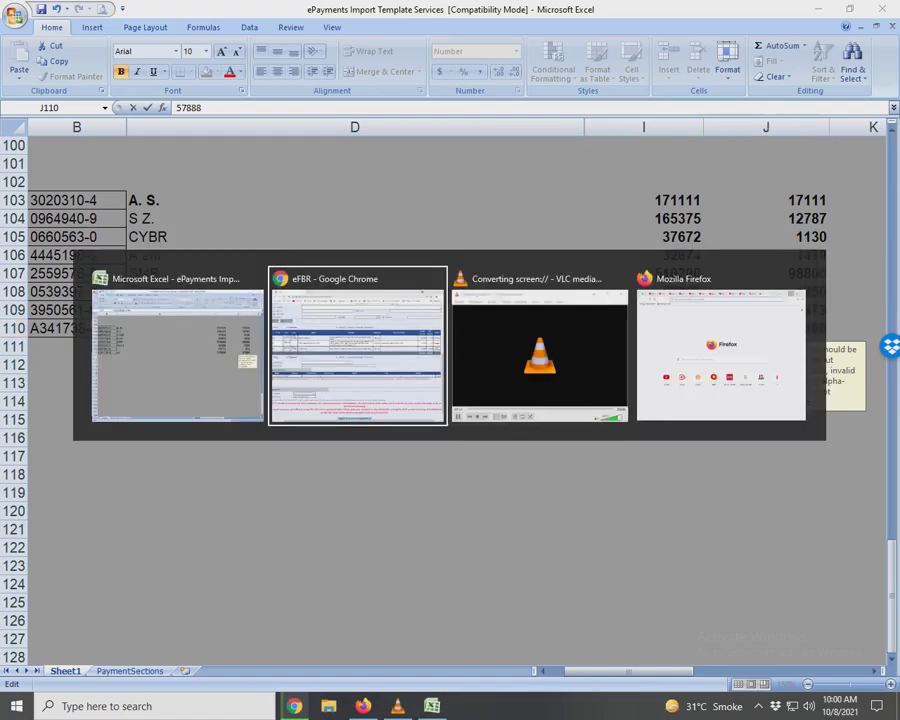
key("alt+Tab")
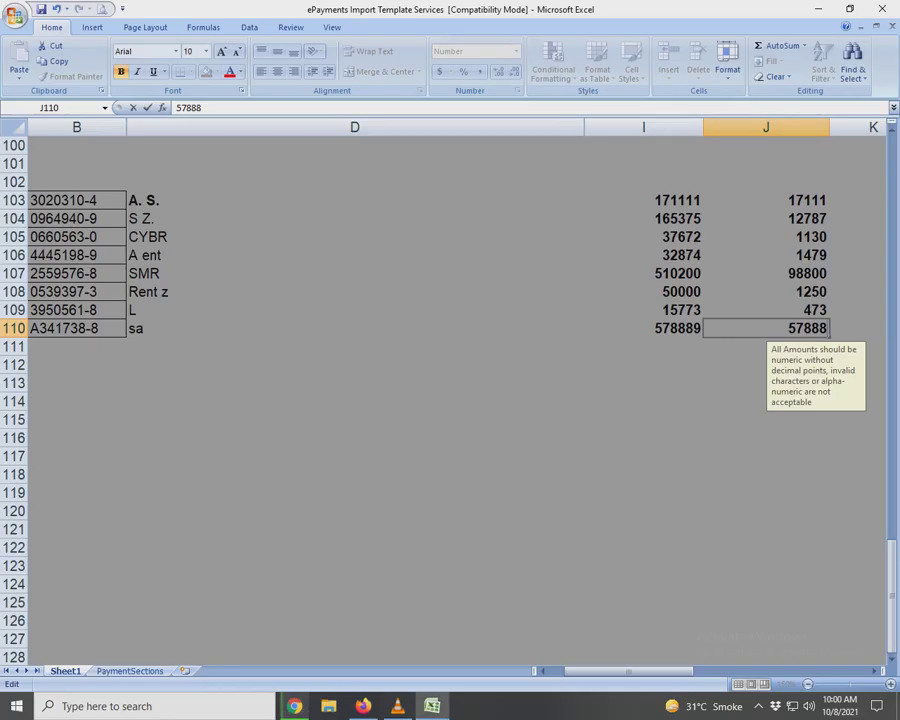
key("BackSpace")
type("9")
key("Return")
AutoSum the tax column into J111 as 190919 and copy the total.
key("alt+equal")
key("alt+equal")
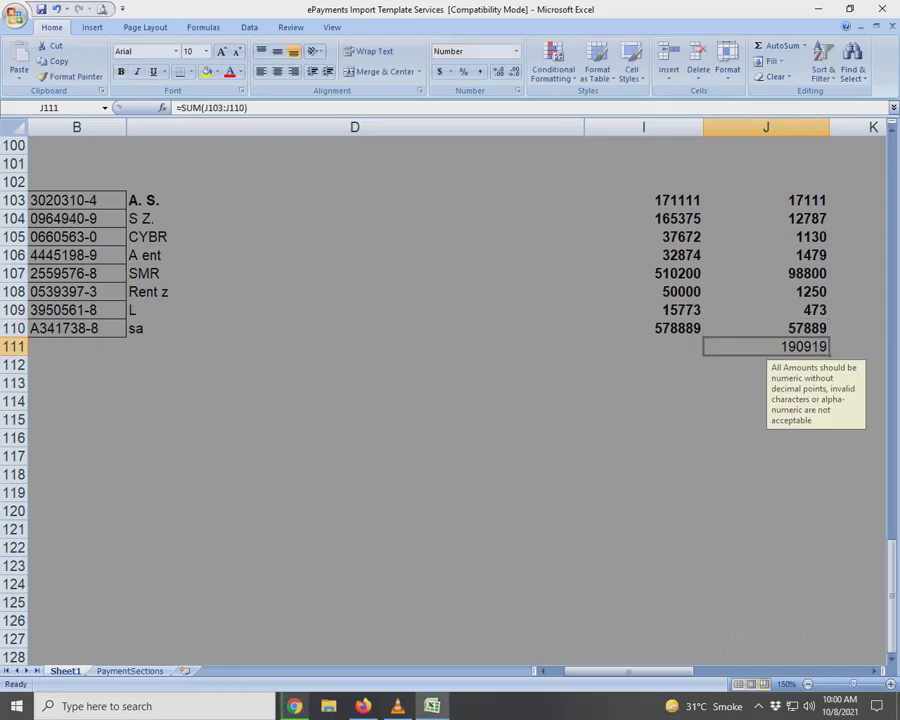
key("Return")
key("Up")
key("ctrl+c")
Open the Accounts TLL & Digi 18-19 workbook from recent files and go to the 'FBR service 190920' note.
left_click(15, 18)
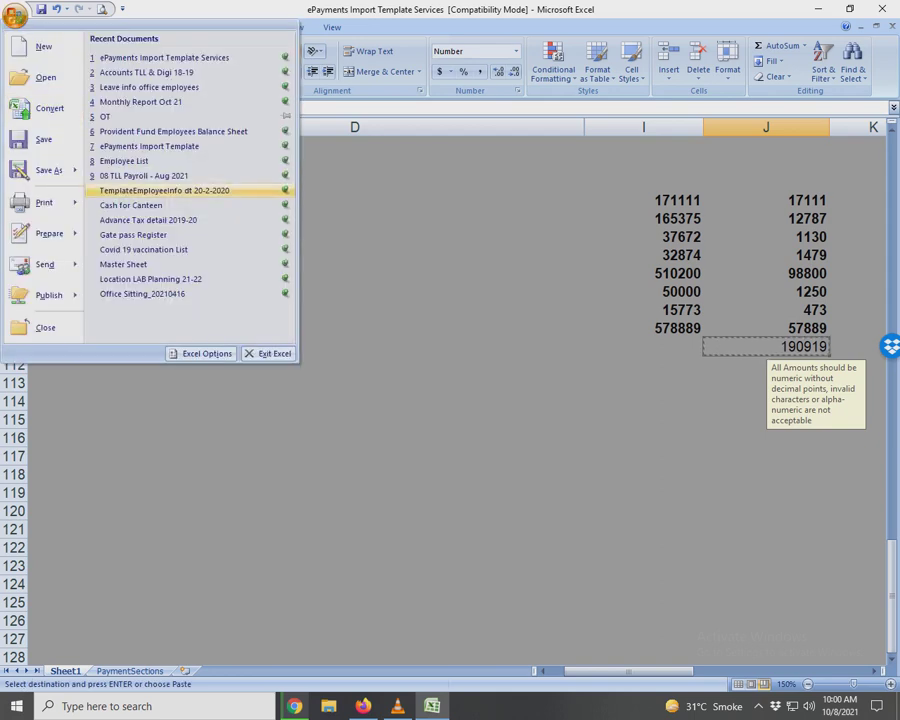
key("Up")
key("Up")
key("Up")
key("Up")
key("Up")
key("Up")
key("Up")
key("Return")
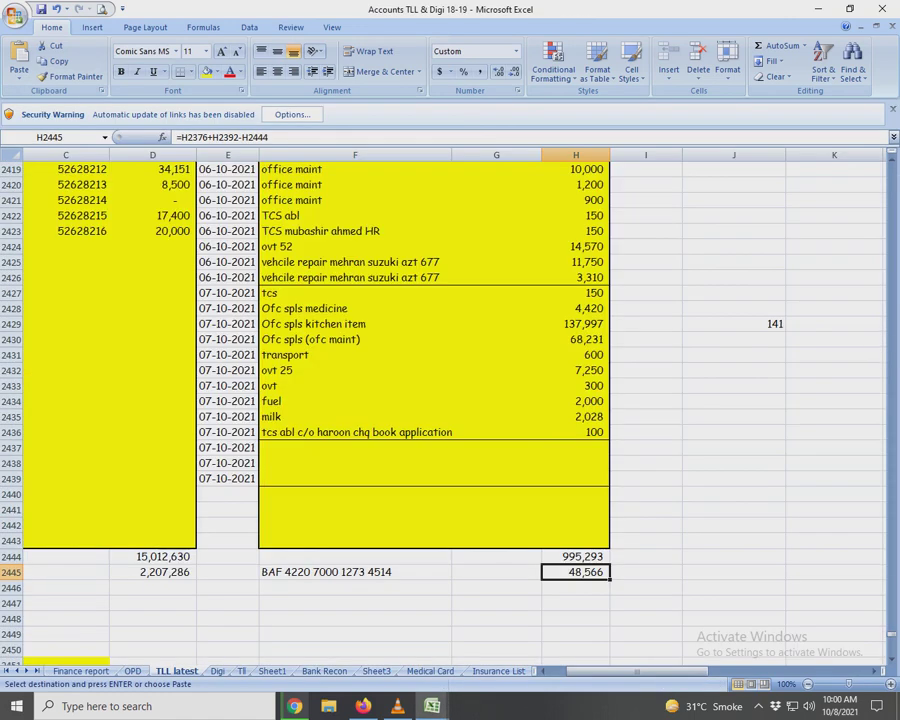
key("Left")
key("Left")
key("Left")
key("Left")
key("Up")
key("Up")
key("Up")
key("Up")
key("Up")
key("Up")
key("Up")
key("Home")
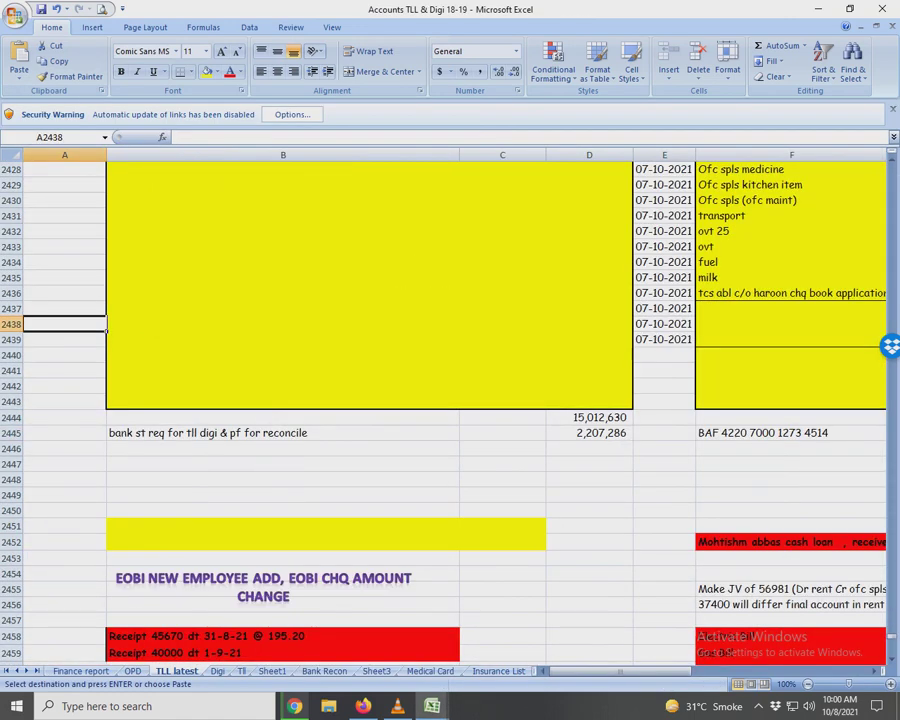
key("Right")
key("ctrl+Up")
key("Up")
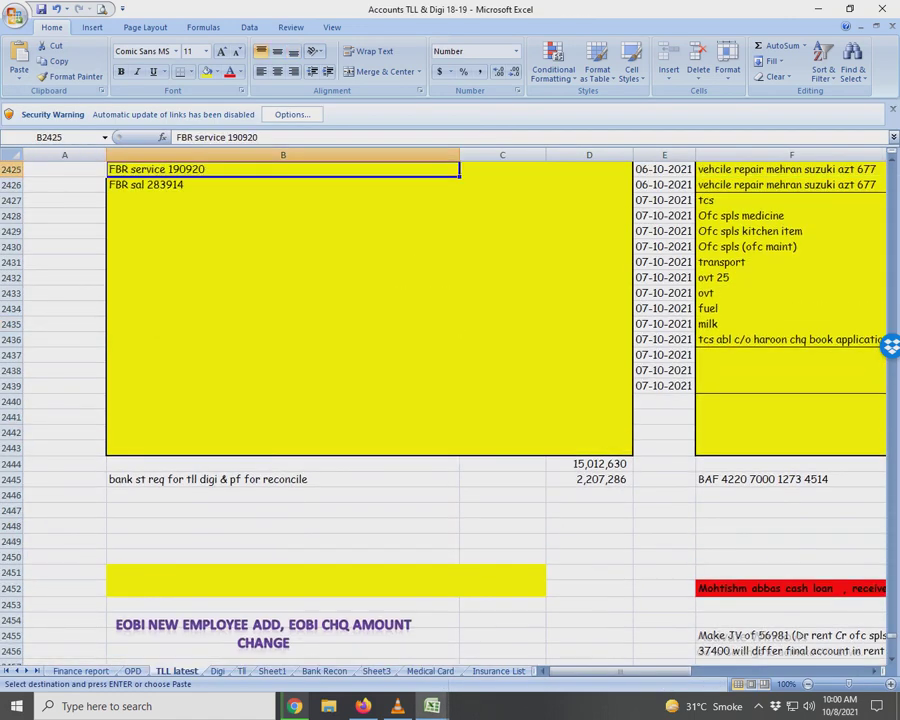
Change the note to 'FBR service 190919' and return to the ePayments Import Template.
key("F2")
key("BackSpace")
key("BackSpace")
type("19")
key("Return")
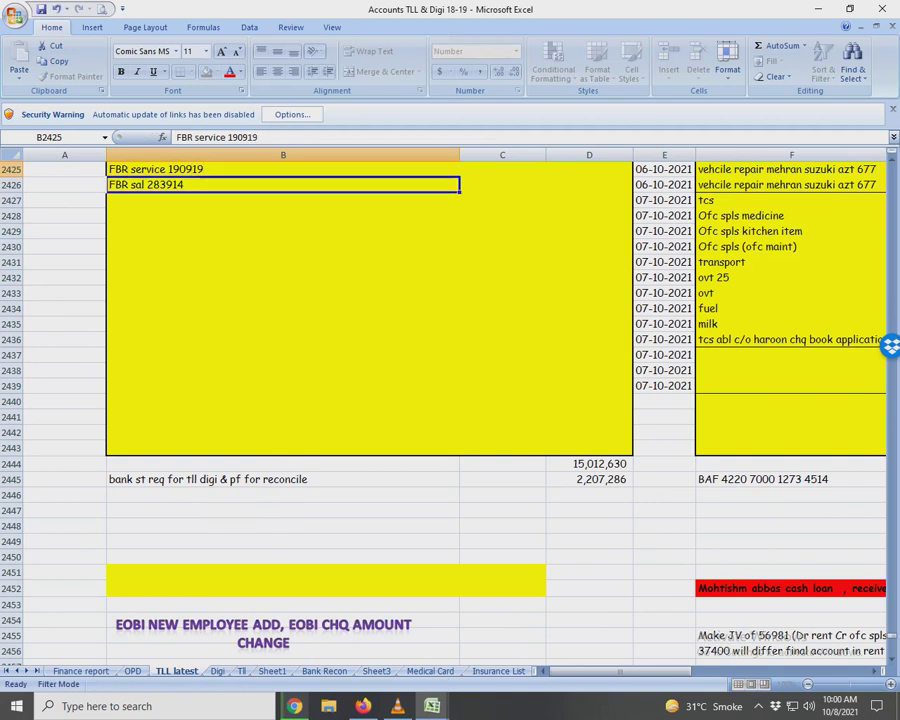
key("alt+Tab")
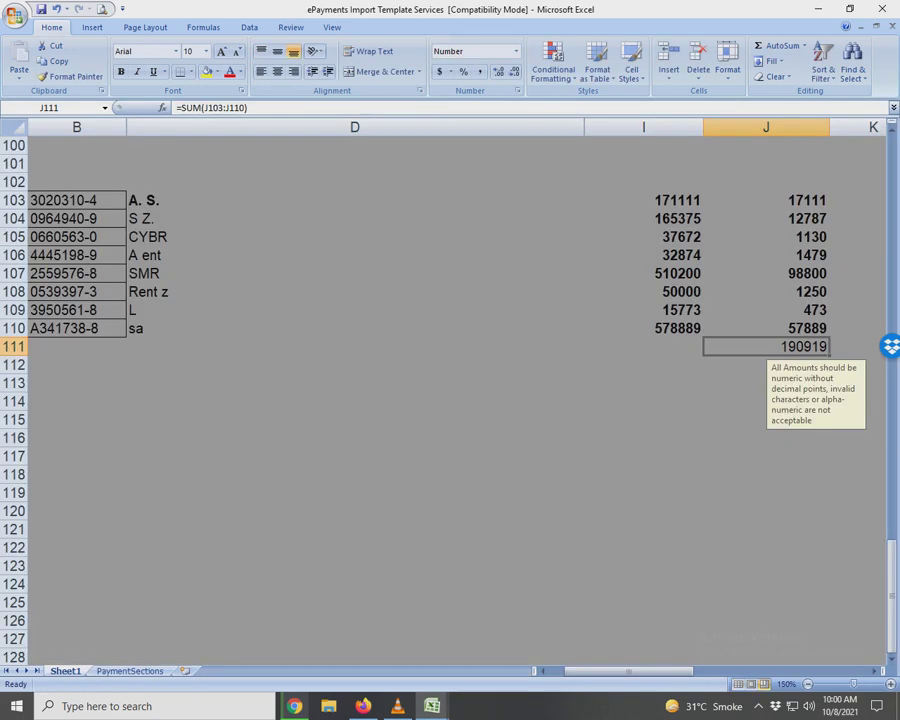
left_click(355, 474)
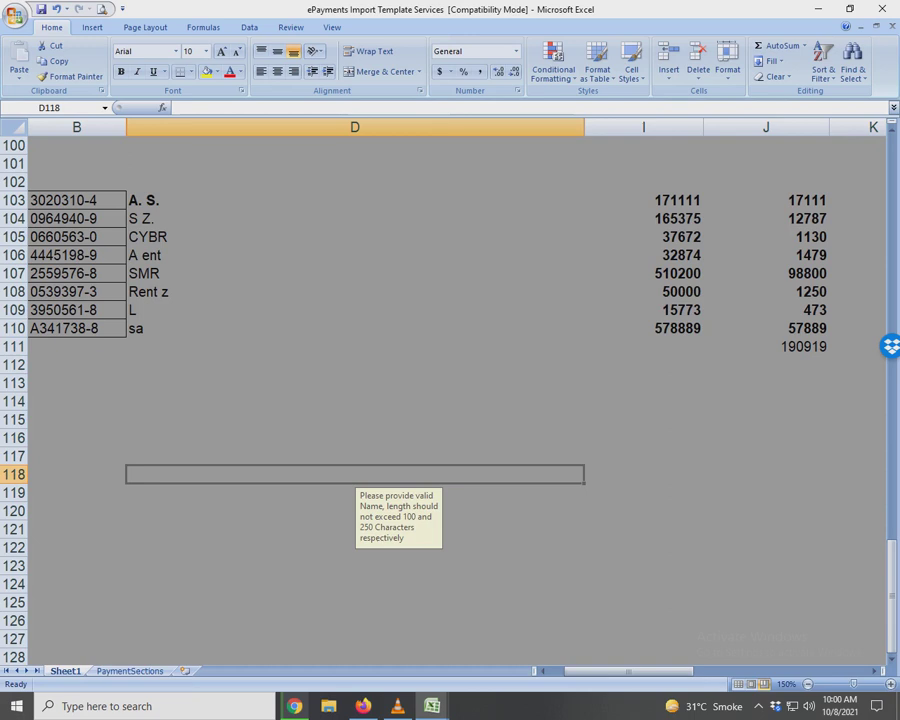
In eFBR, enter 190,919 as the payment amount and keep ADC (e-payment) as the payment mode.
key("alt+Tab")
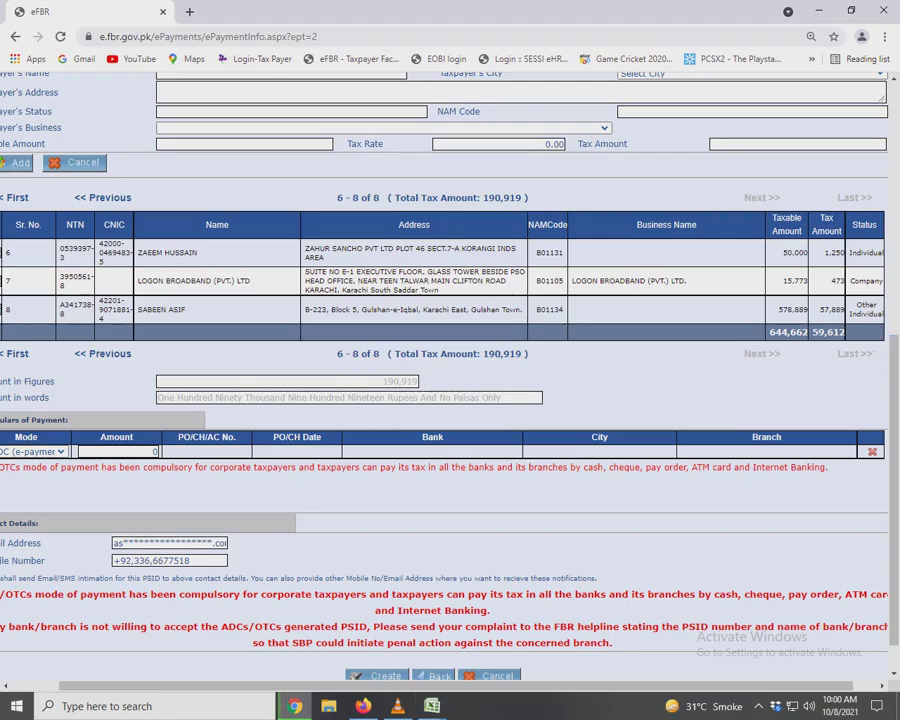
left_click(117, 451)
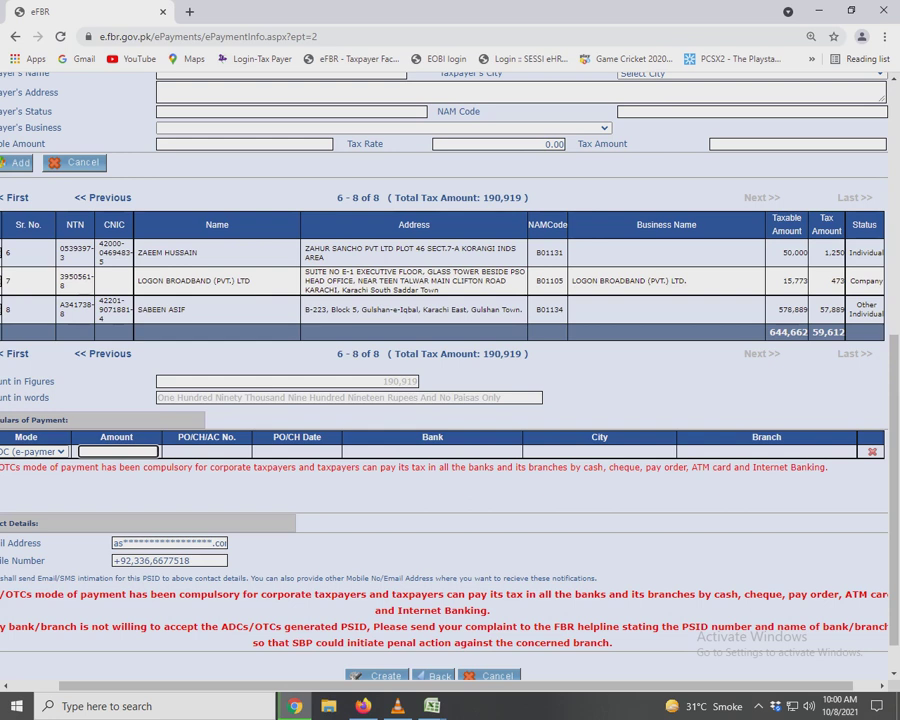
scroll(450, 380, "left", 2)
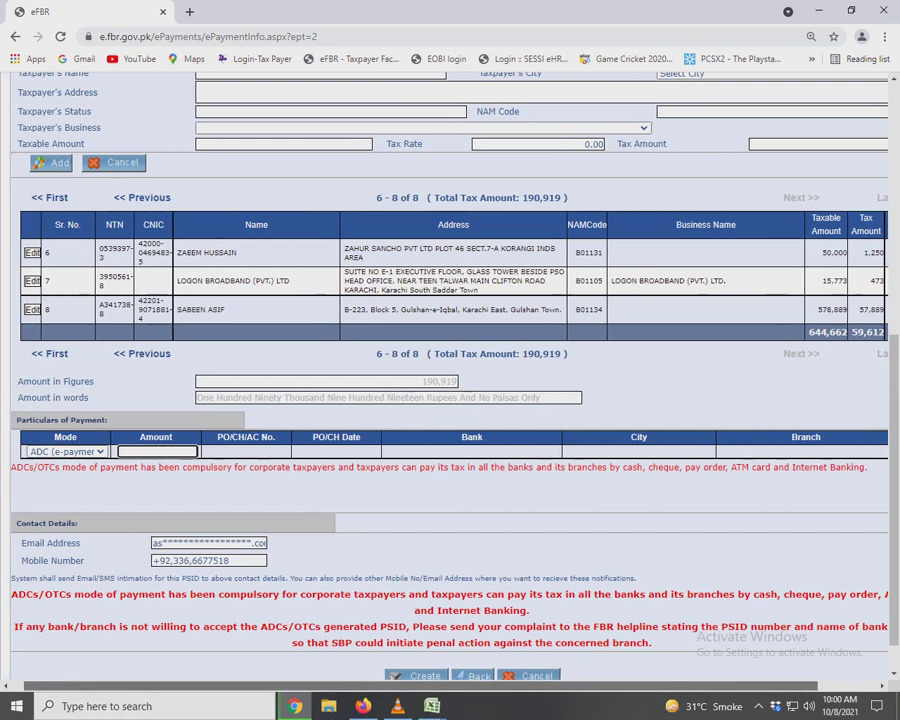
left_click(78, 451)
left_click(70, 463)
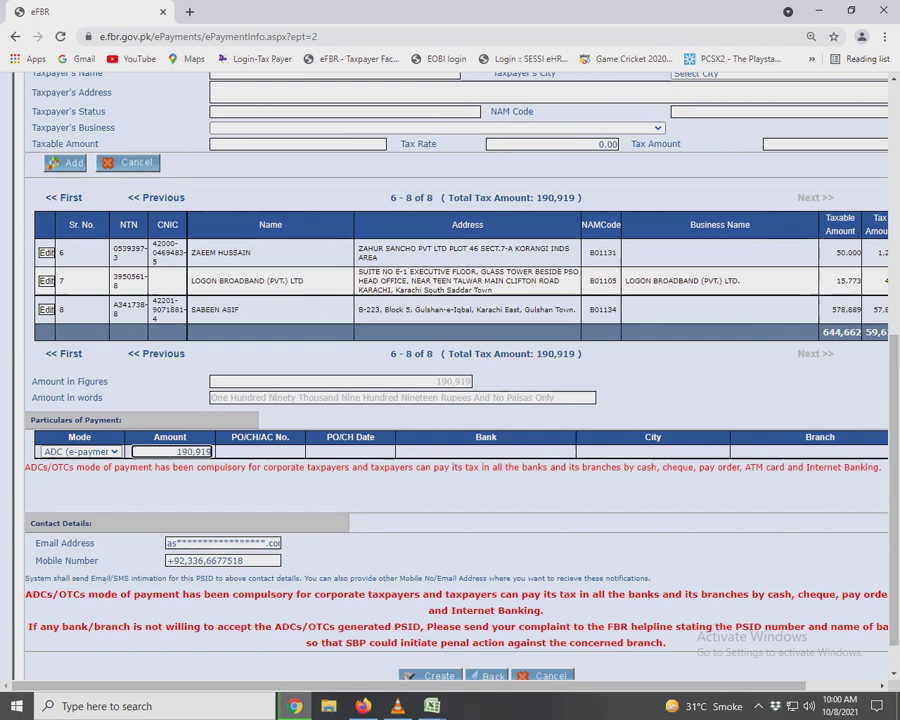
scroll(450, 380, "right", 2)
Replace the contact e-mail address and mobile number with the payer's details.
key("Tab")
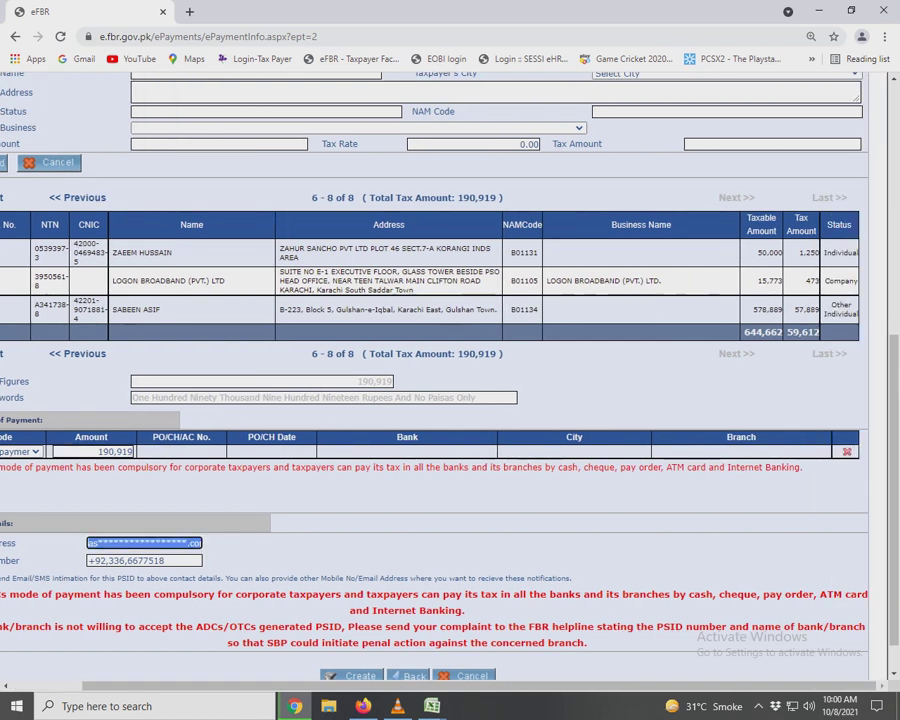
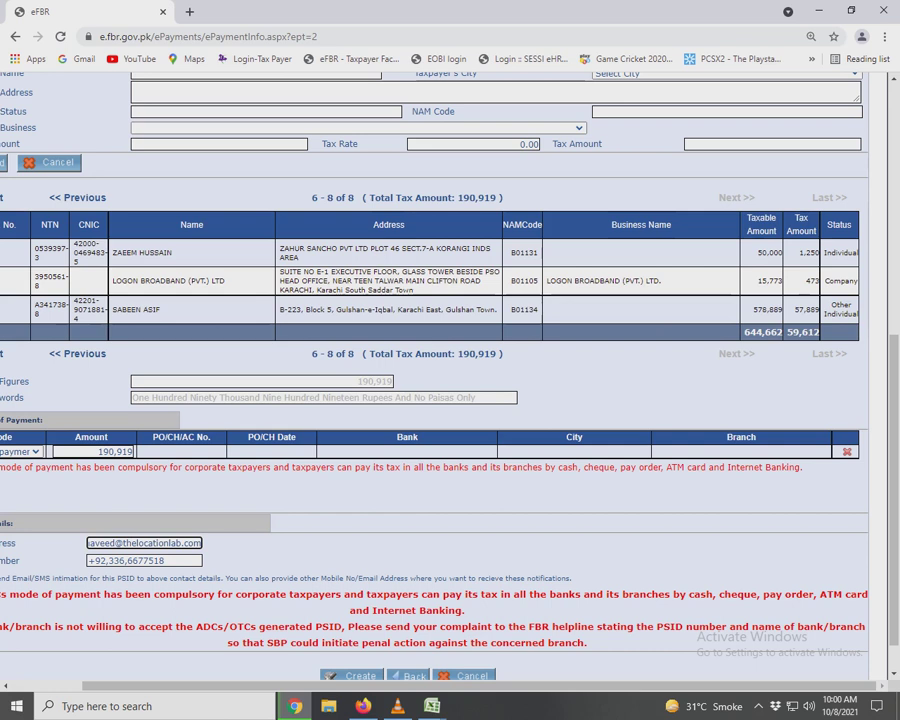
key("Tab")
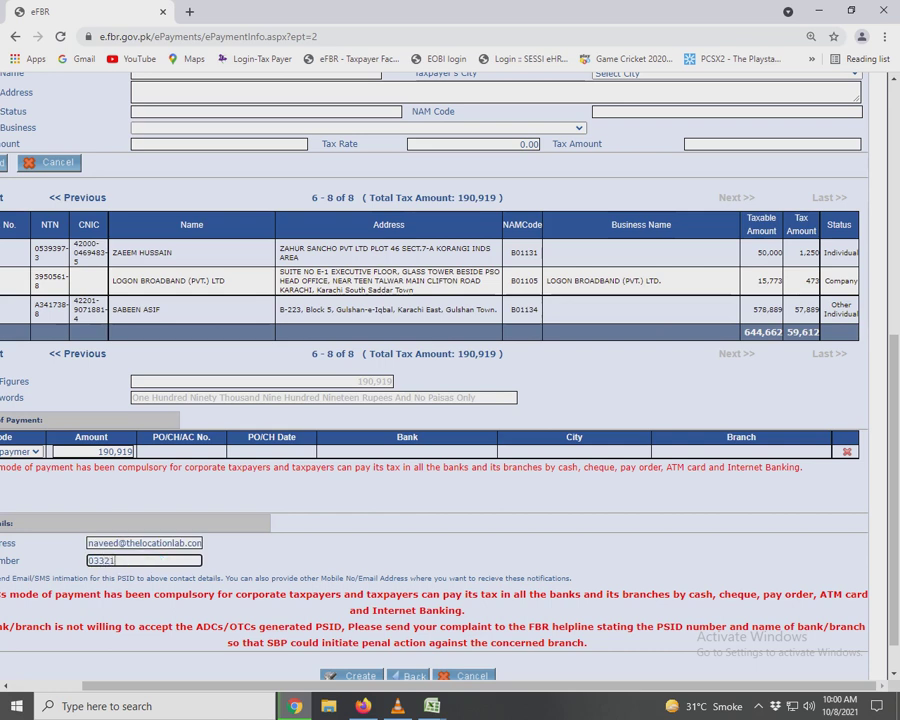
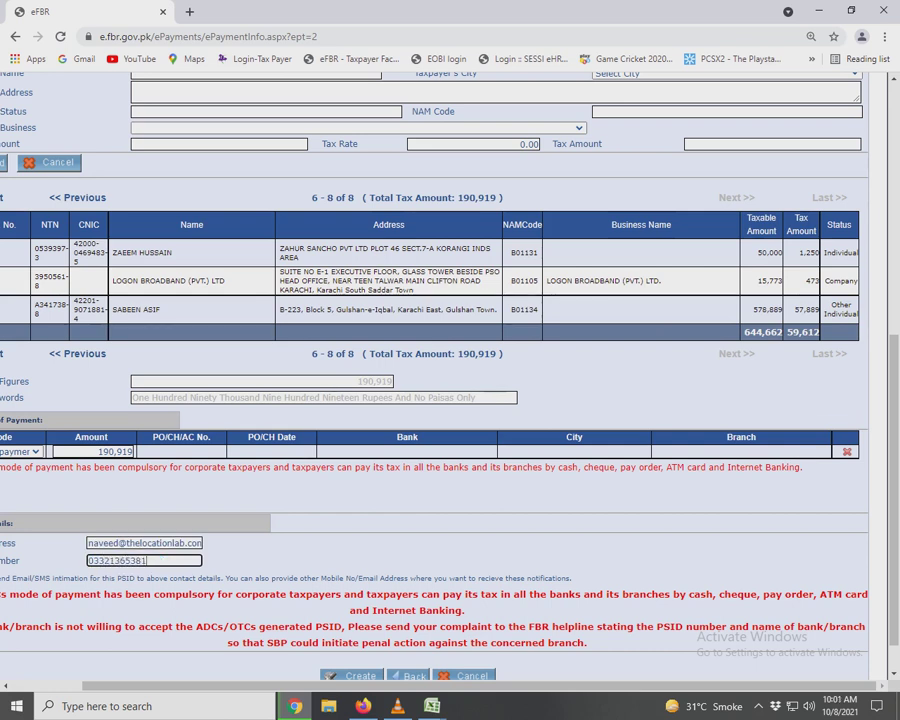
key("Tab")
scroll(450, 400, "down", 1)
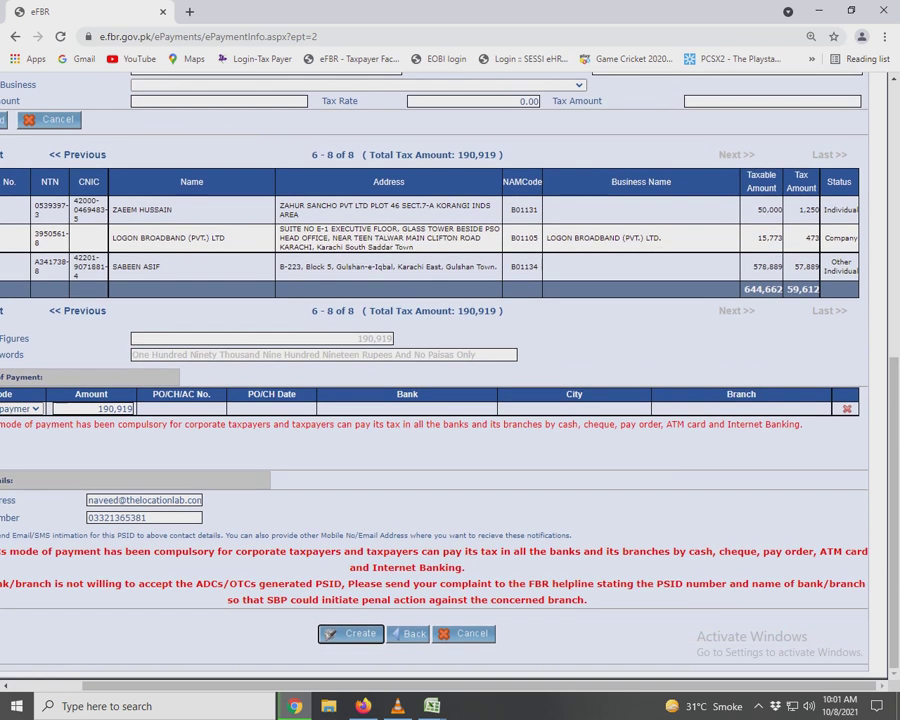
Create and confirm the 190,919 e-Payment to generate its PSID.
key("Return")
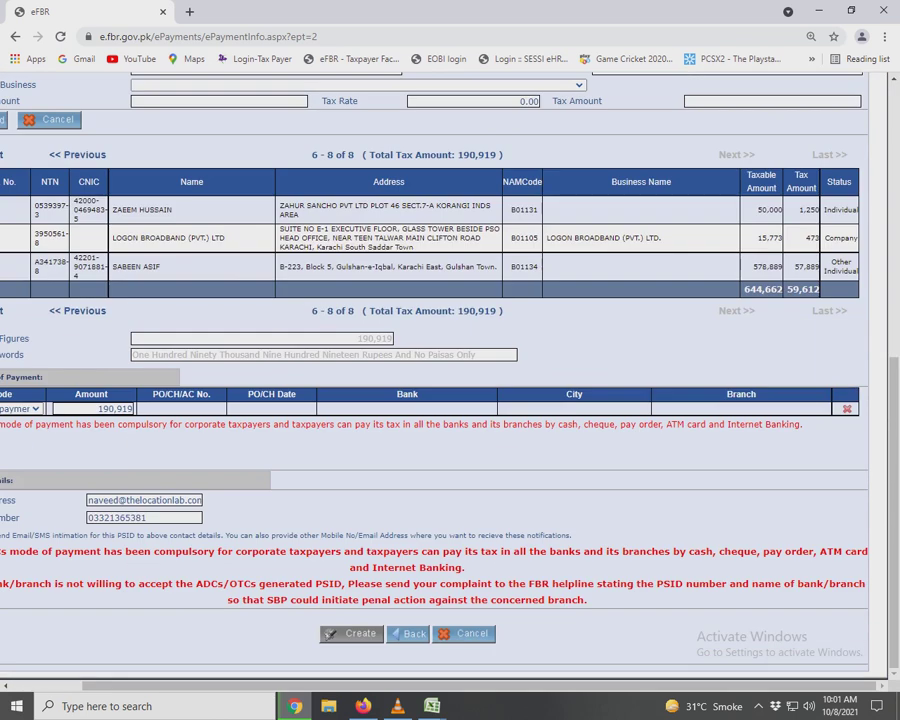
scroll(450, 400, "up", 4)
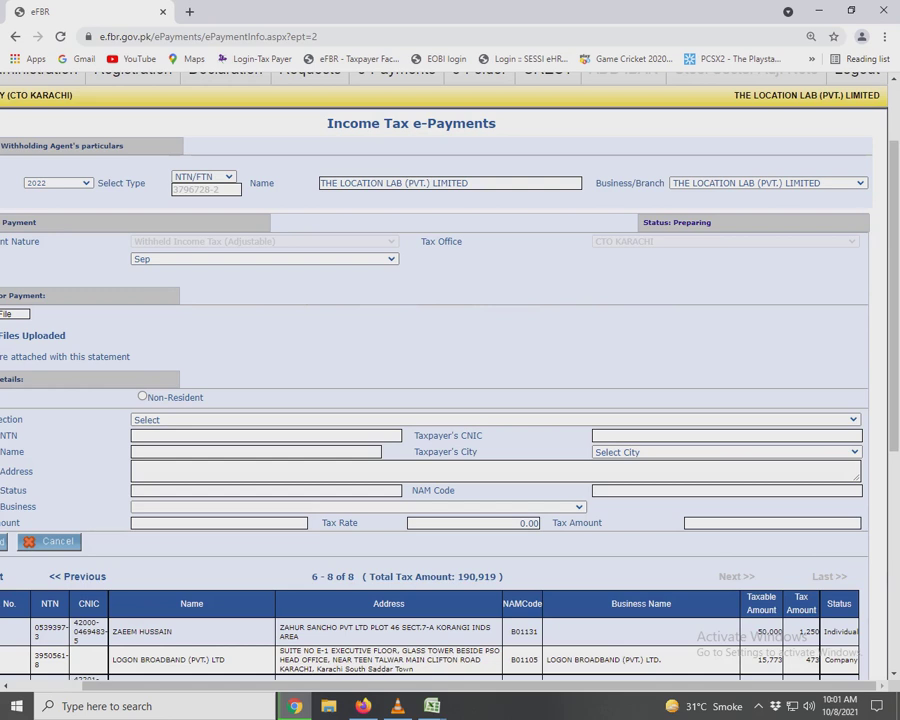
scroll(450, 400, "down", 4)
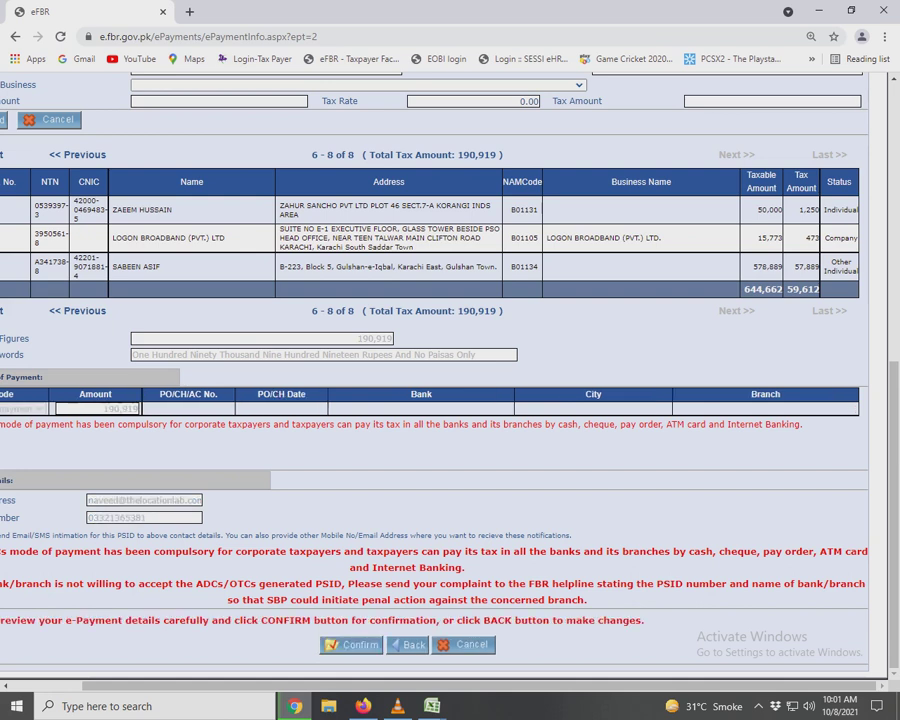
left_click(351, 644)
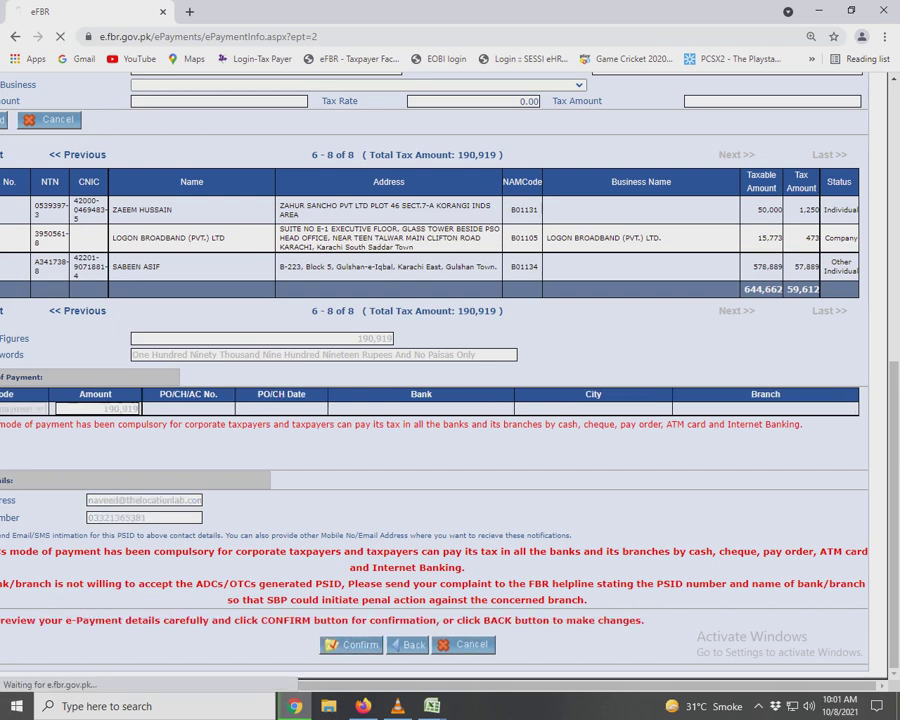
Show the downloaded PSID PDF in its Downloads folder.
scroll(480, 400, "down", 6)
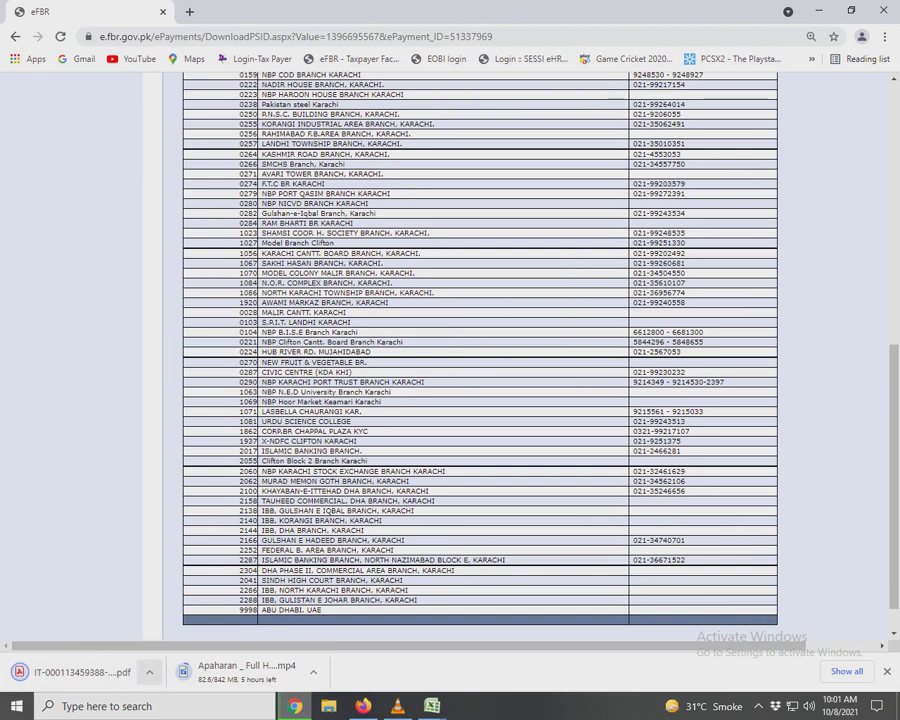
right_click(96, 672)
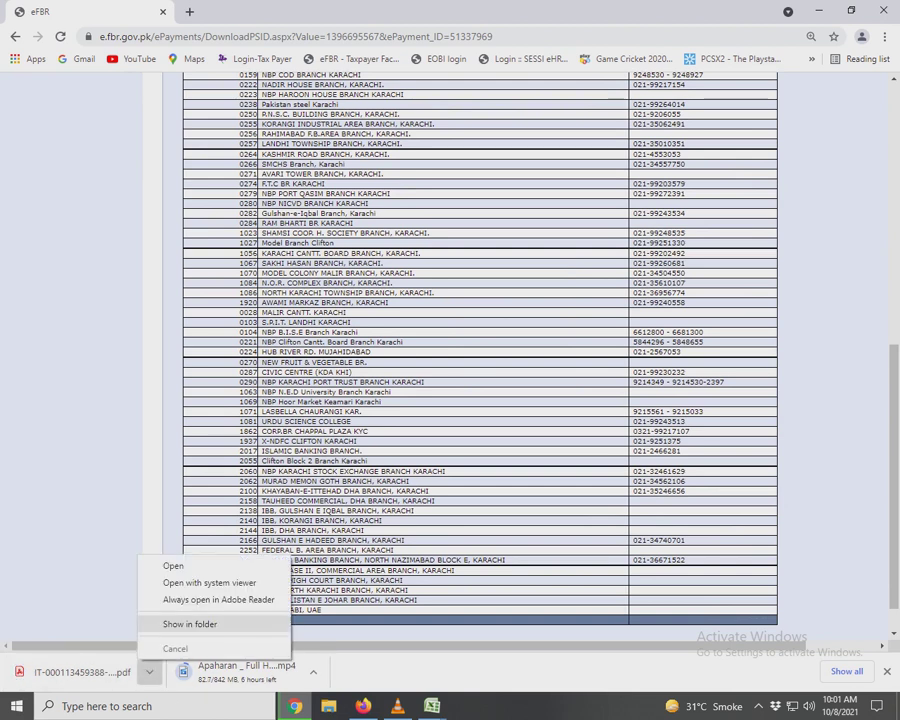
left_click(130, 678)
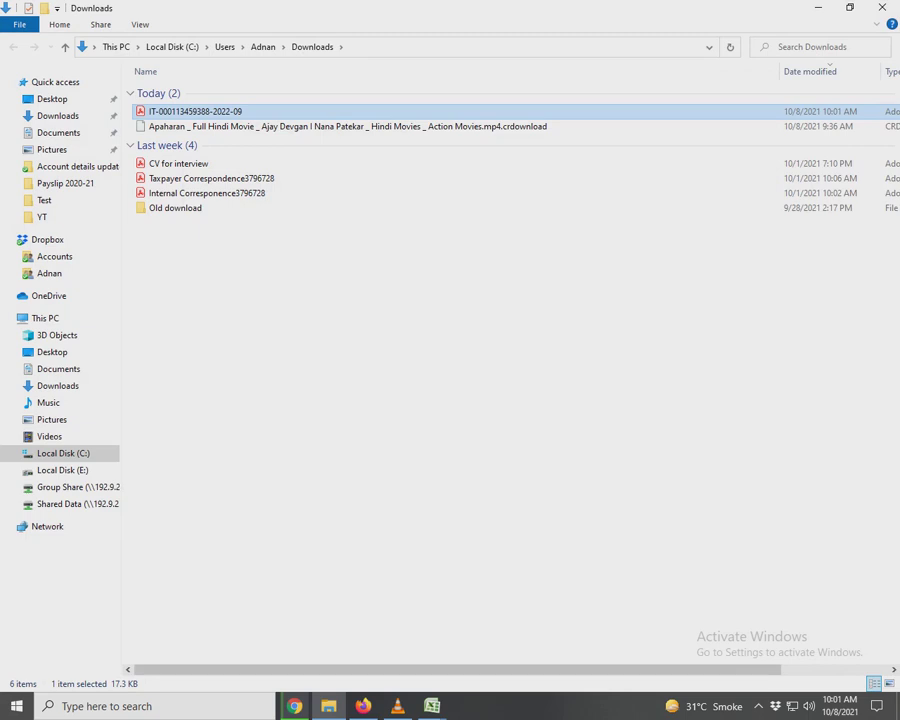